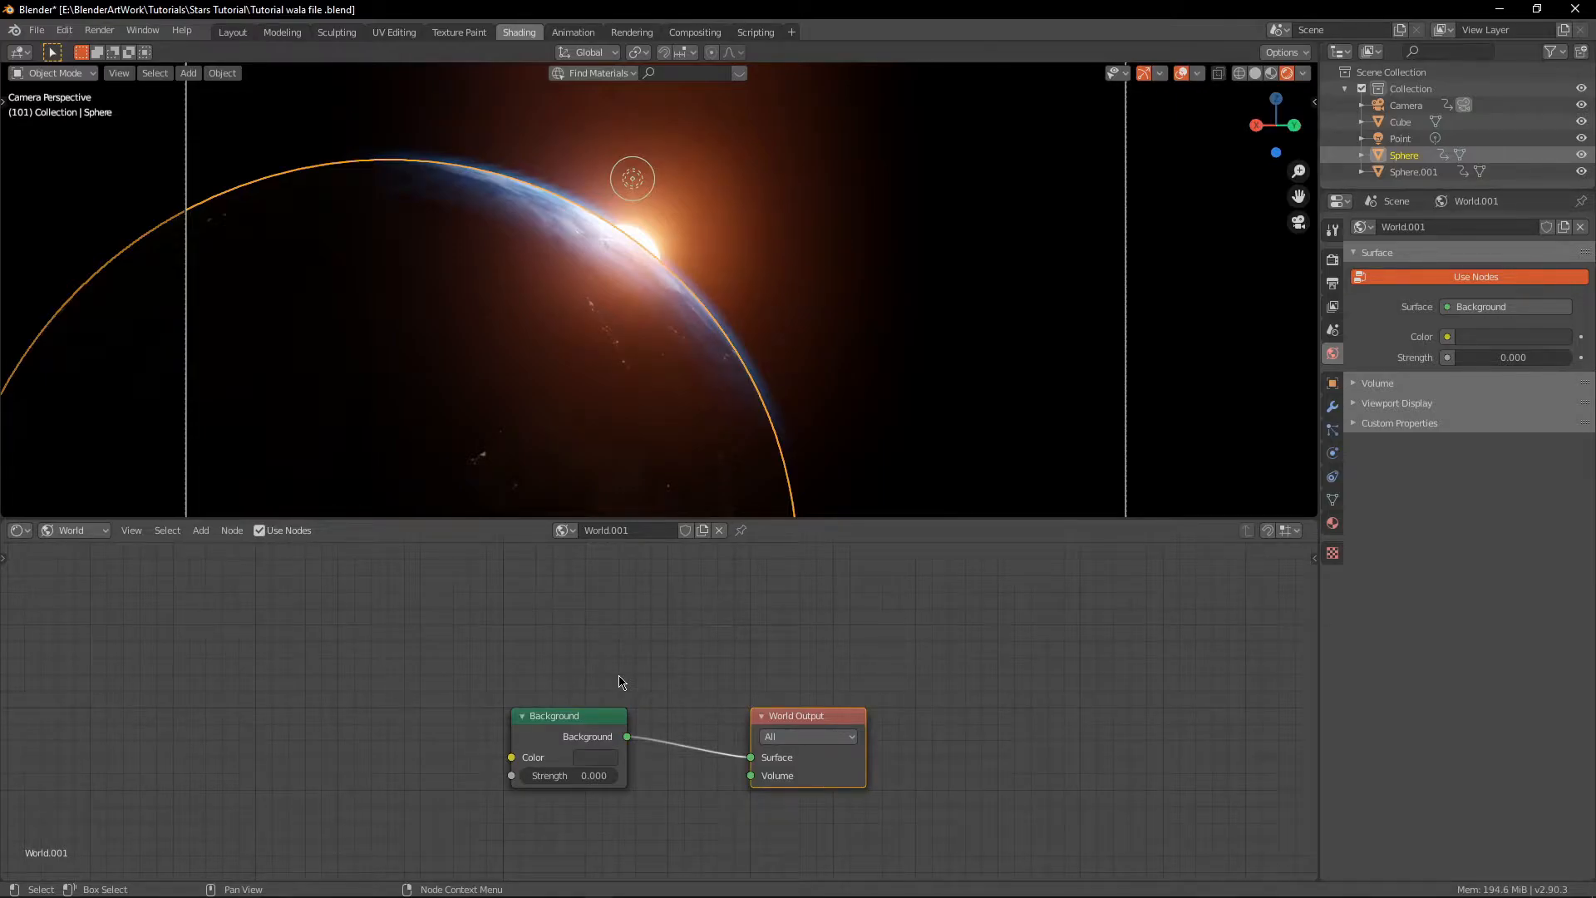
Replace the world's Background node with an Emission node and connect it to the World Output's Surface input
left_click(619, 682)
left_click(582, 712)
key("x")
key("shift+a")
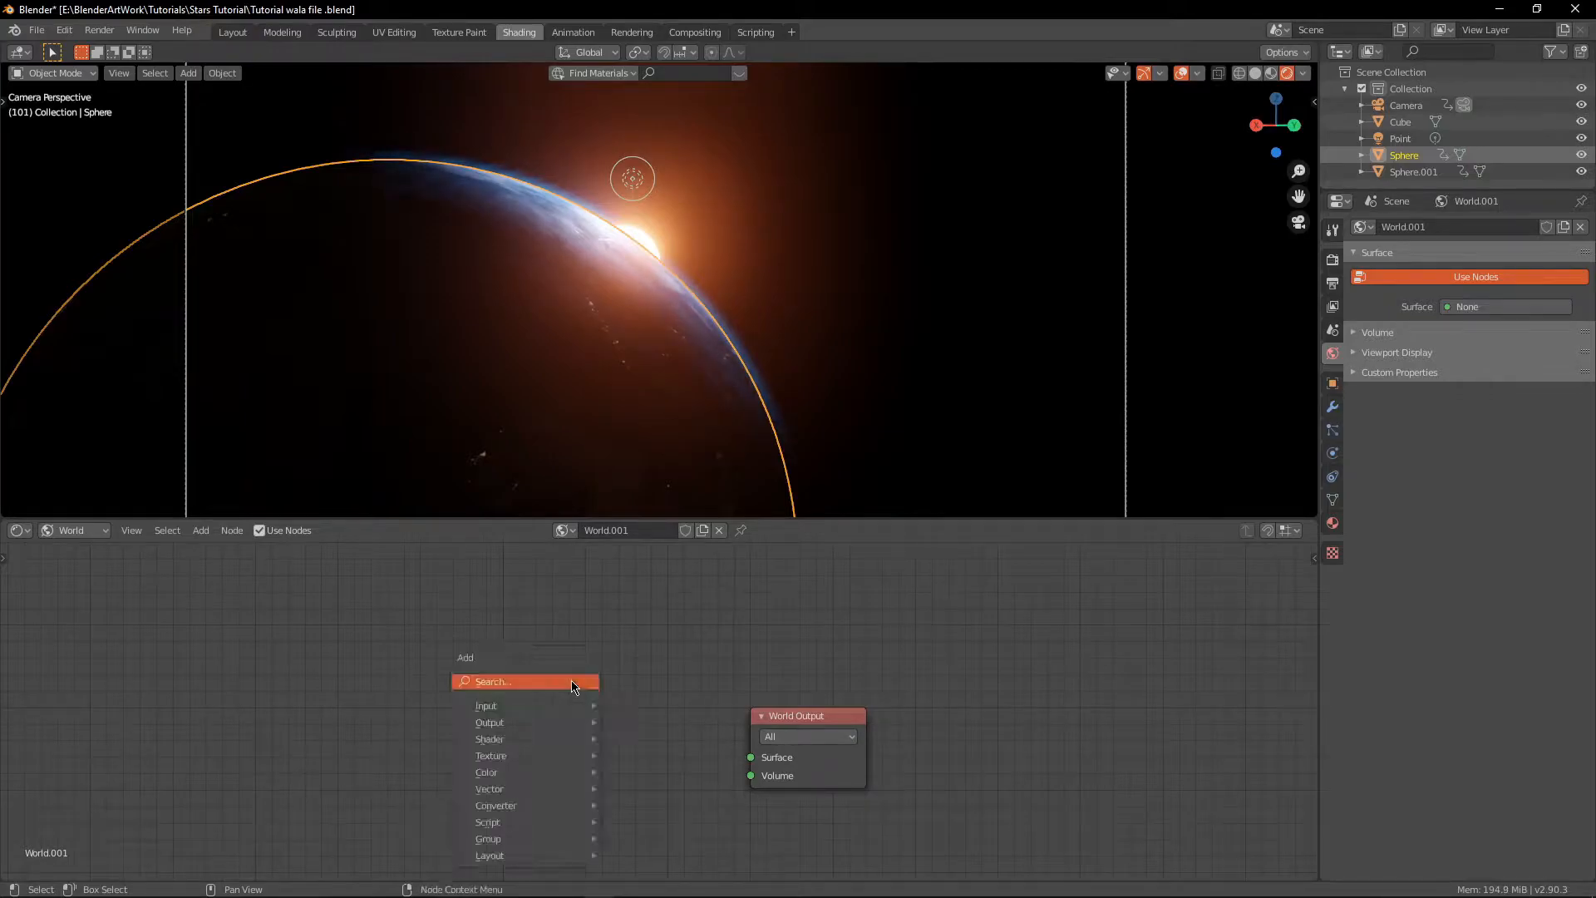
left_click(571, 680)
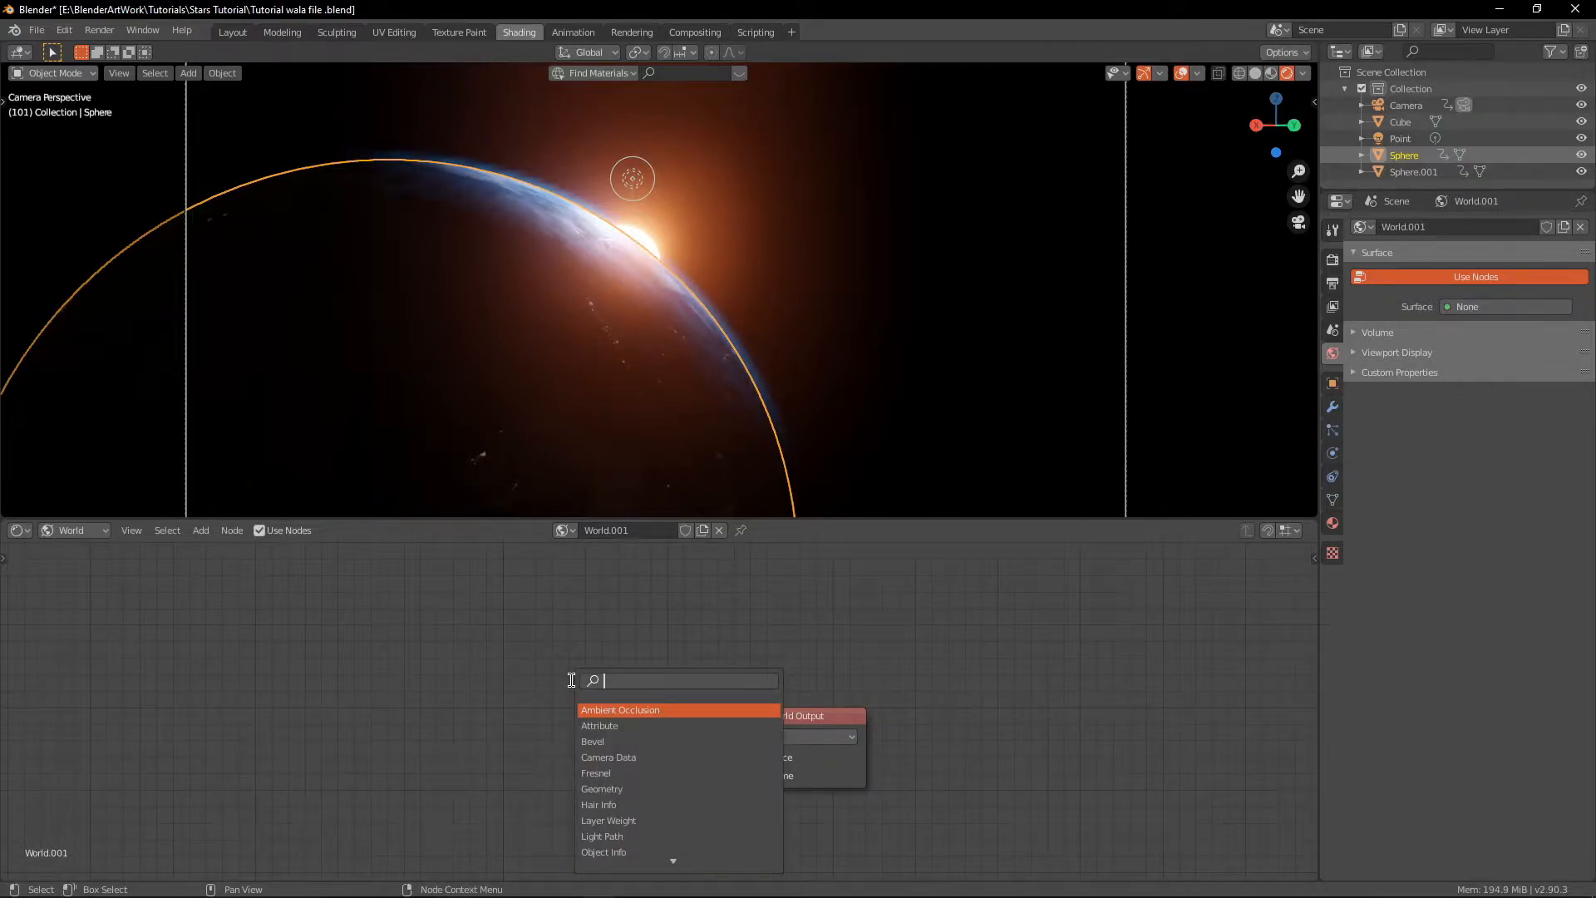
type("emission")
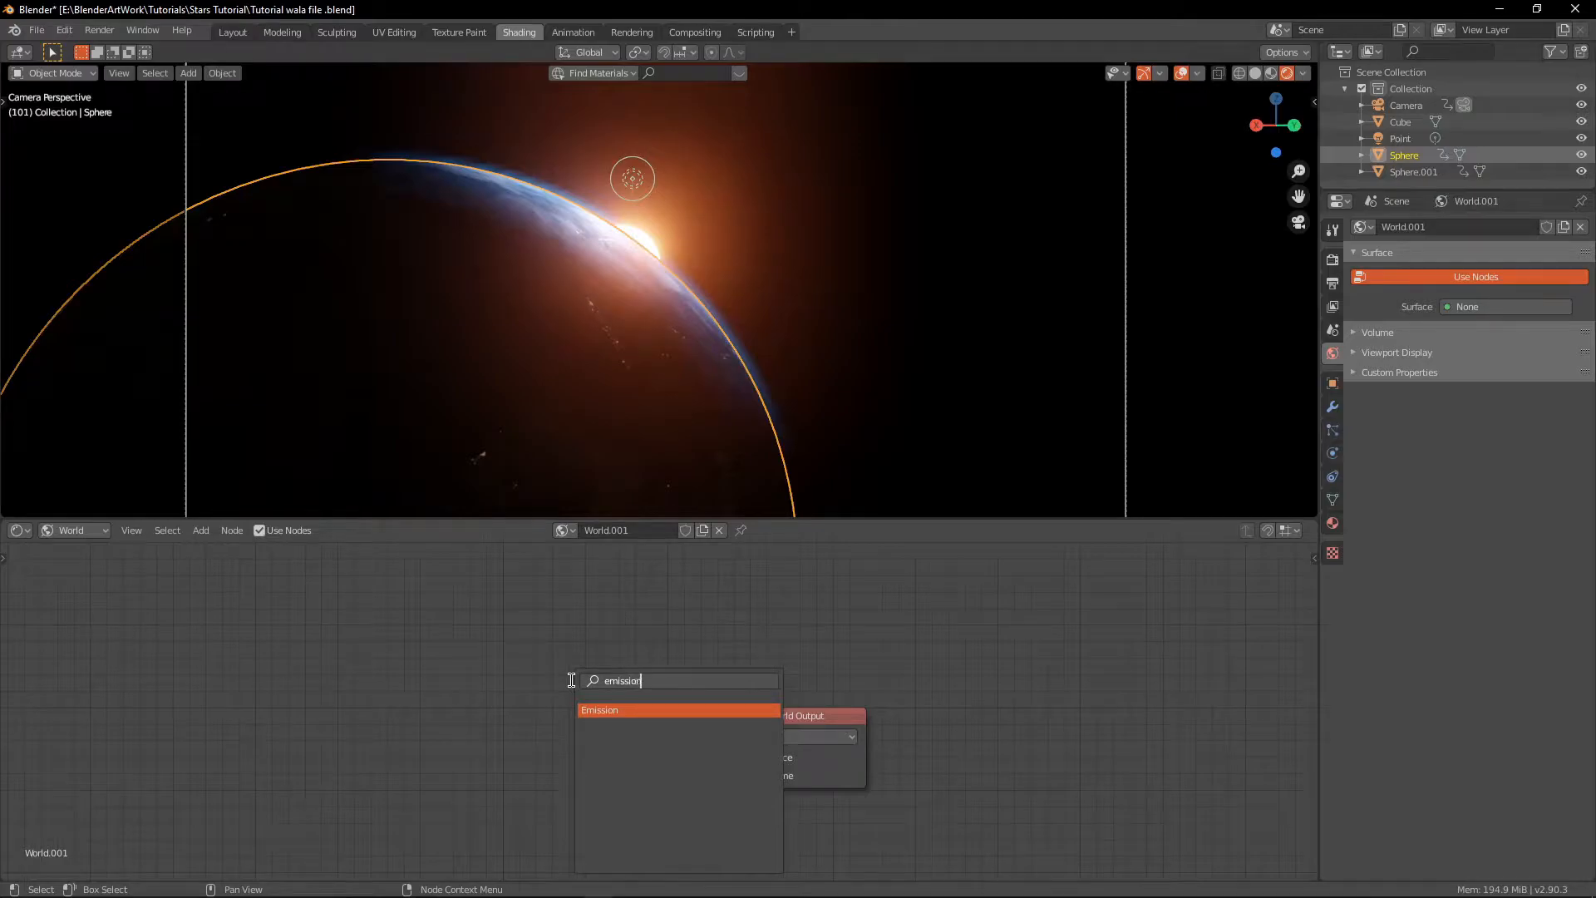
key("Return")
left_click(644, 772)
left_click_drag(650, 761, 751, 757)
Add a ColorRamp node before the Emission node and link its Color output to the Emission's Color input
middle_click_drag(435, 724, 724, 738)
key("shift+a")
left_click(668, 728)
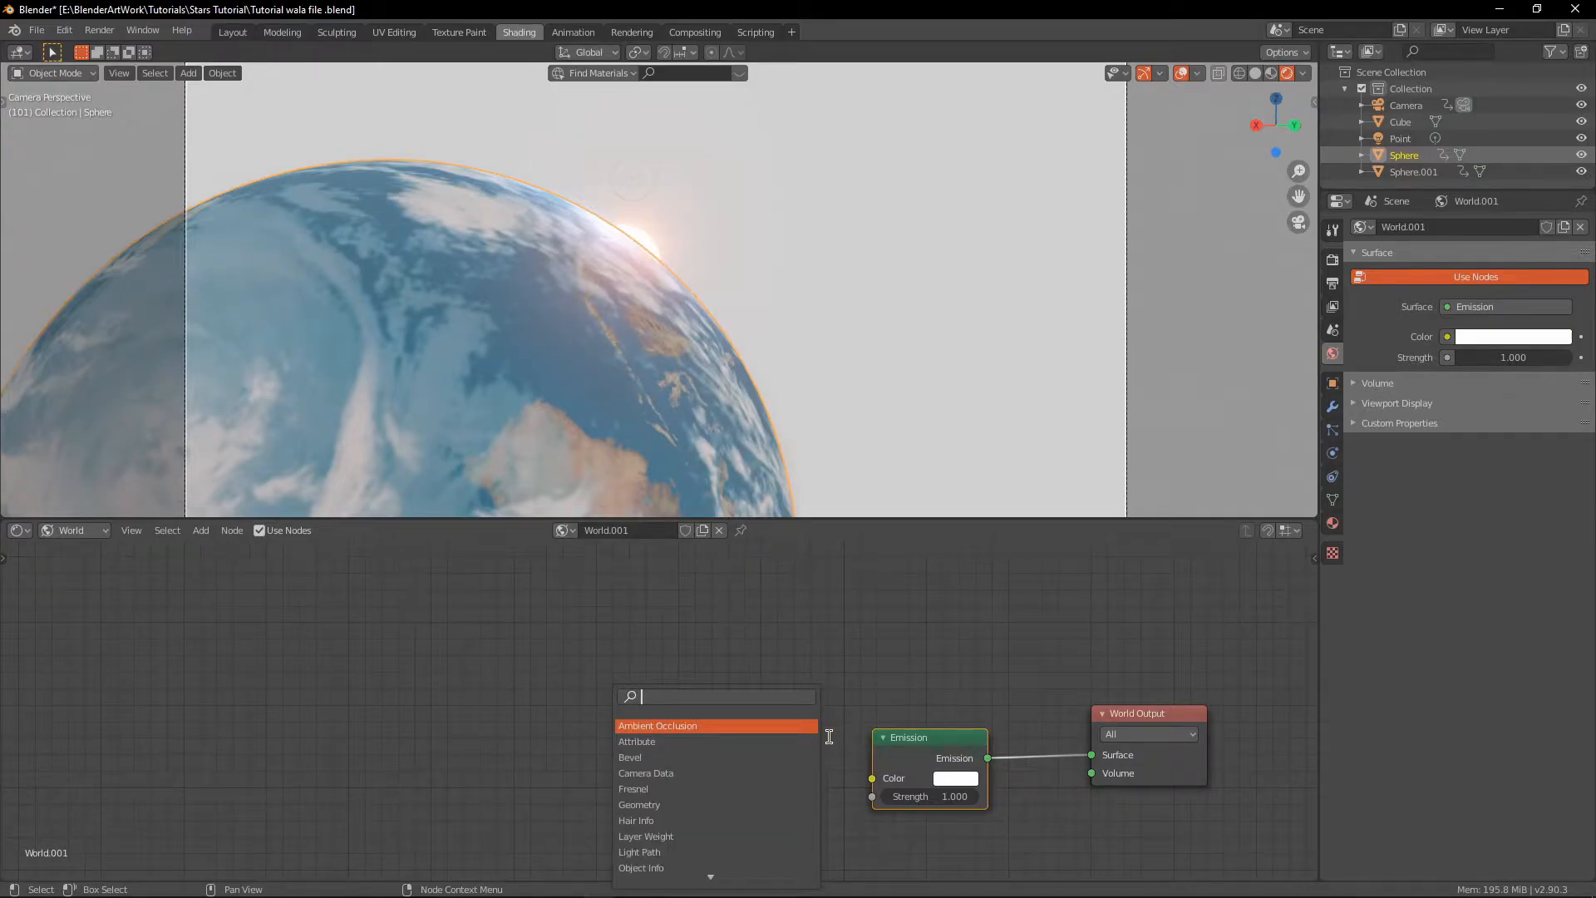
type("color")
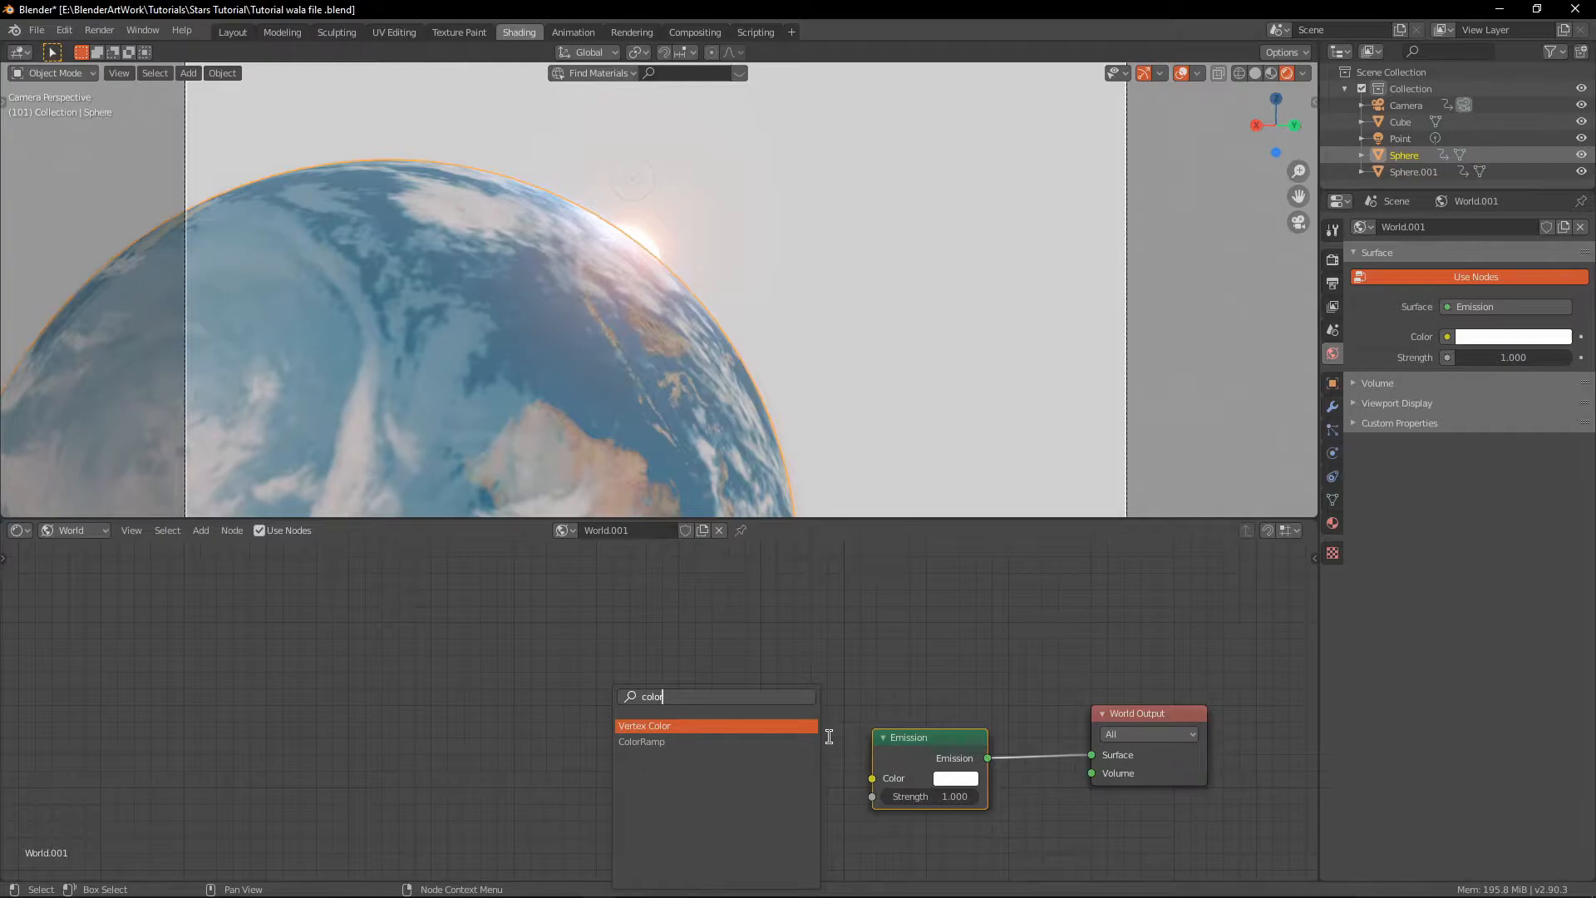
left_click(714, 741)
left_click_drag(795, 737, 883, 780)
Add a Noise Texture node and connect its Color output to the ColorRamp's Fac input
key("shift+a")
left_click(356, 656)
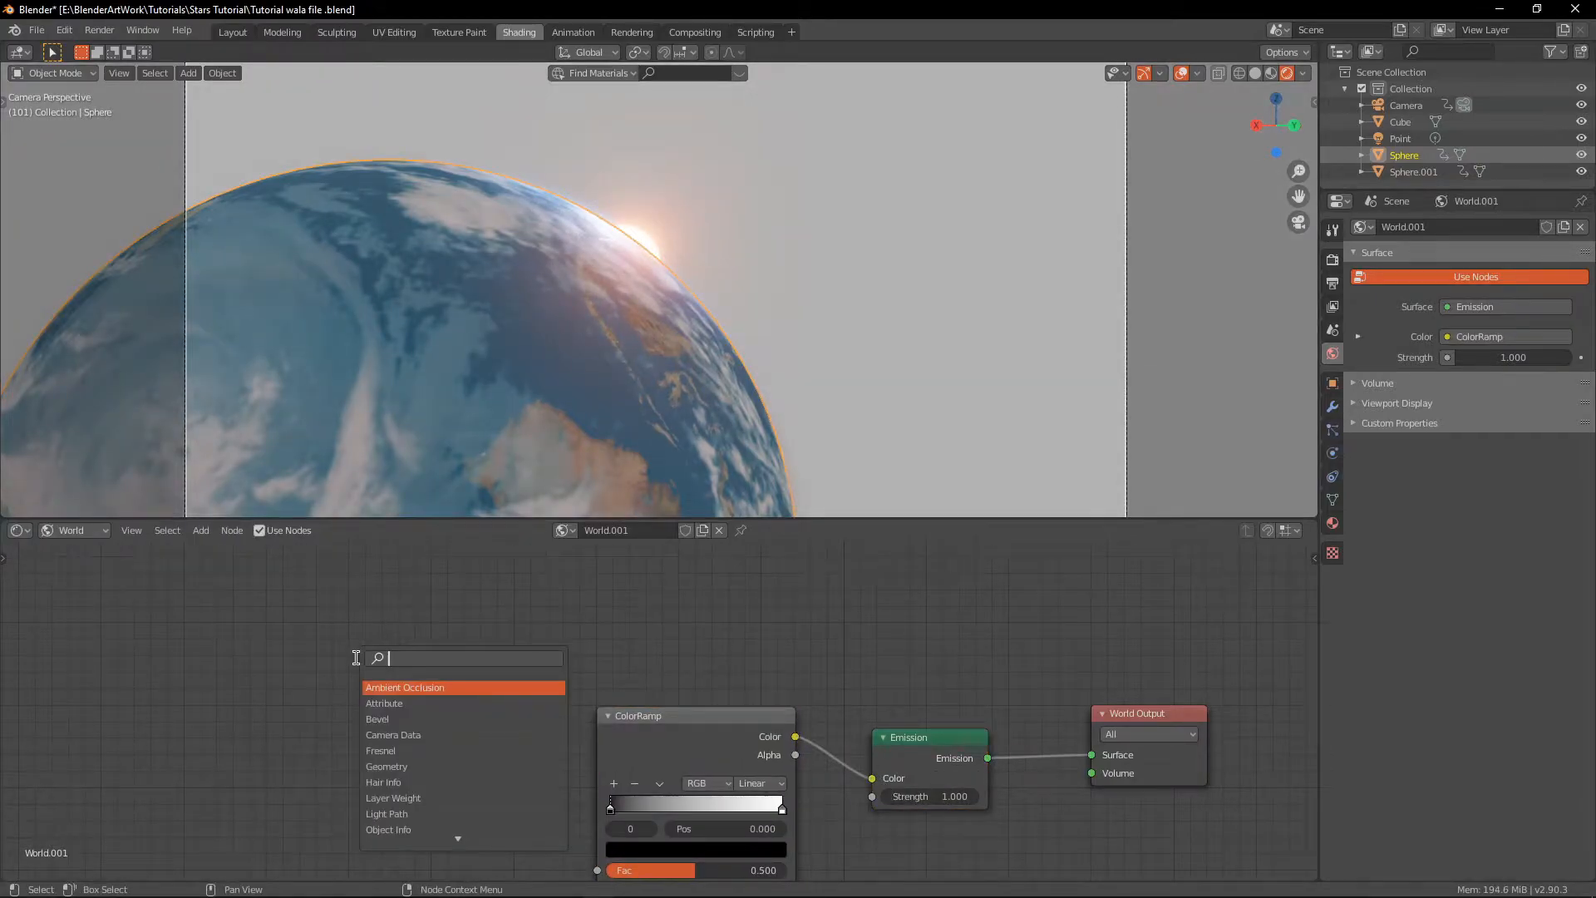
type("noi")
key("Return")
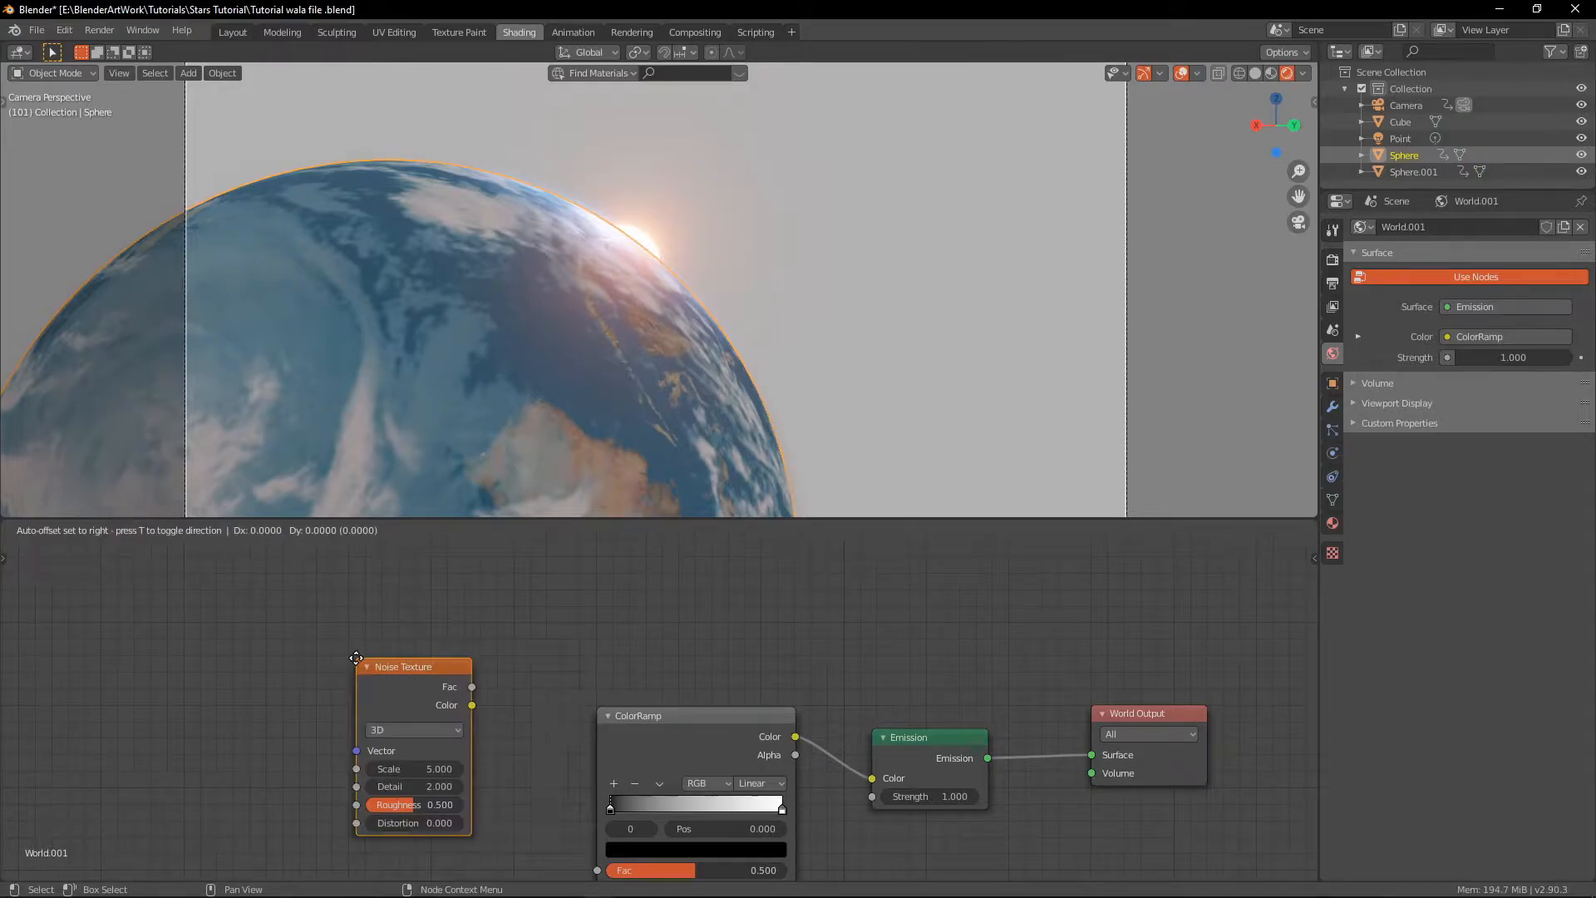
left_click(366, 661)
scroll(486, 648, "down", 2)
scroll(486, 648, "up", 2)
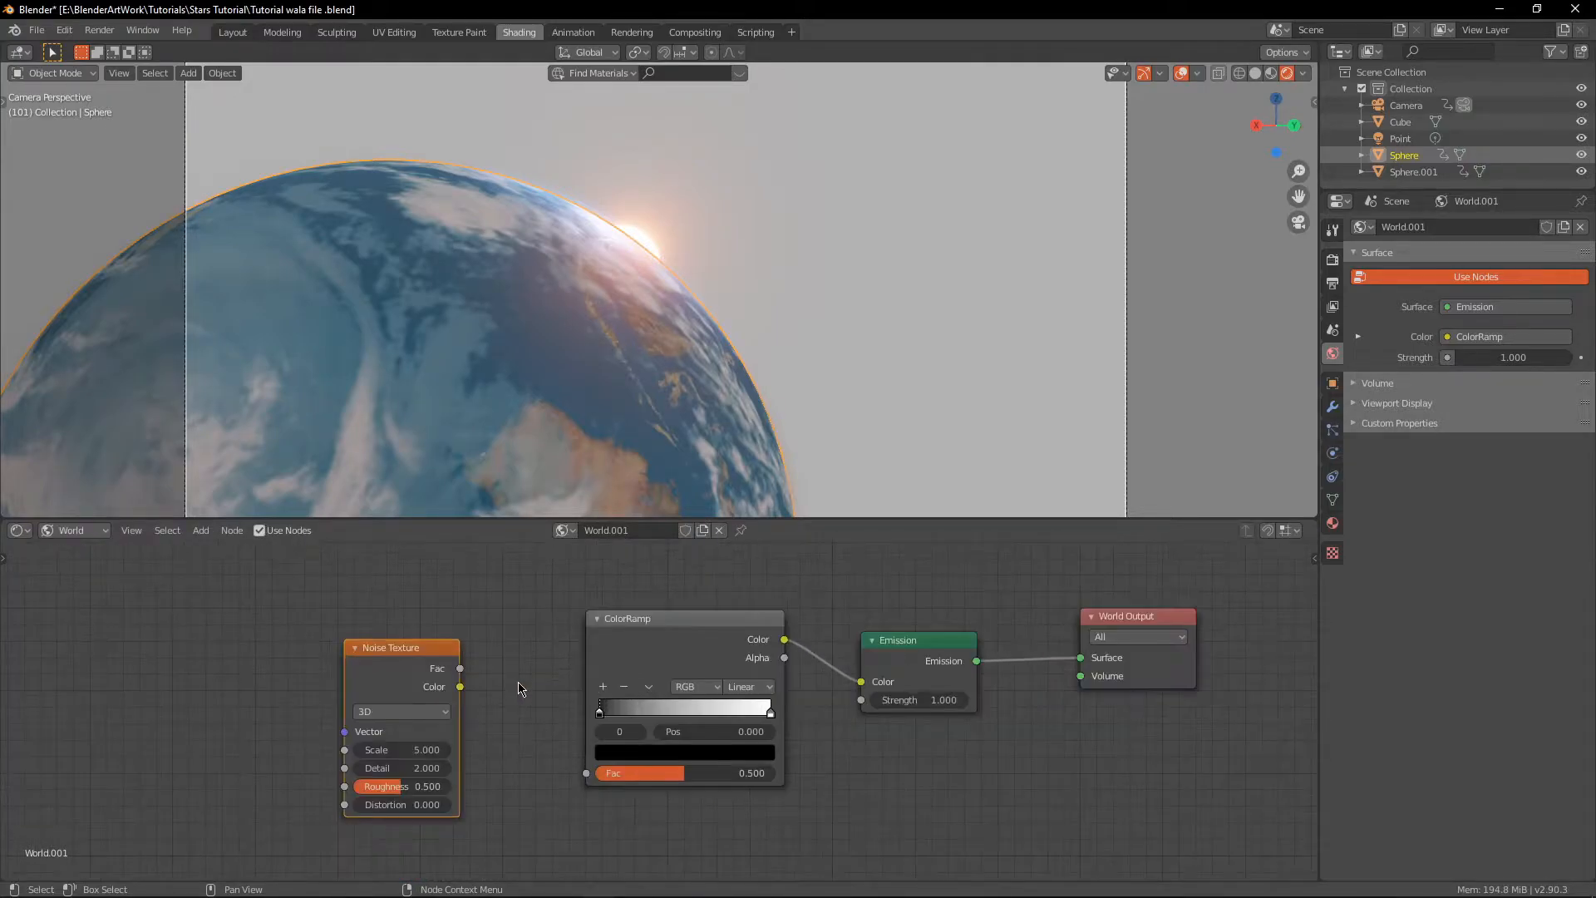
left_click_drag(459, 686, 588, 775)
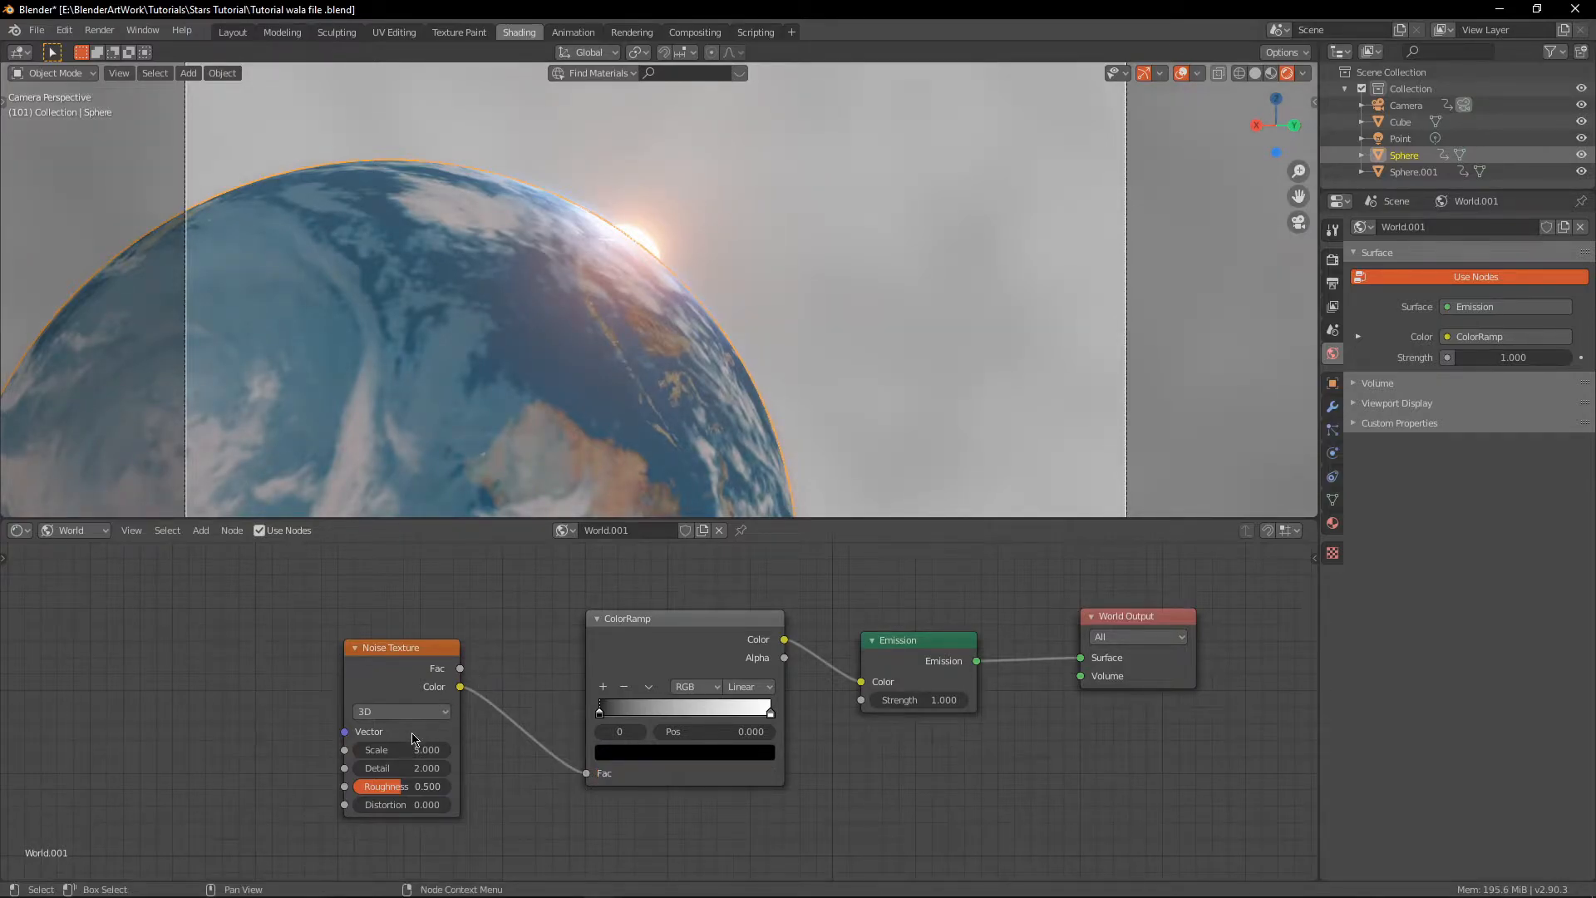
Set the Noise Texture to scale 118.5, detail 16 and distortion 3.4, and move the ColorRamp's black stop to about 0.65
left_click_drag(417, 749, 1172, 749)
left_click_drag(649, 630, 618, 635)
left_click_drag(570, 721, 691, 713)
left_click_drag(403, 750, 438, 804)
left_click_drag(696, 726, 682, 723)
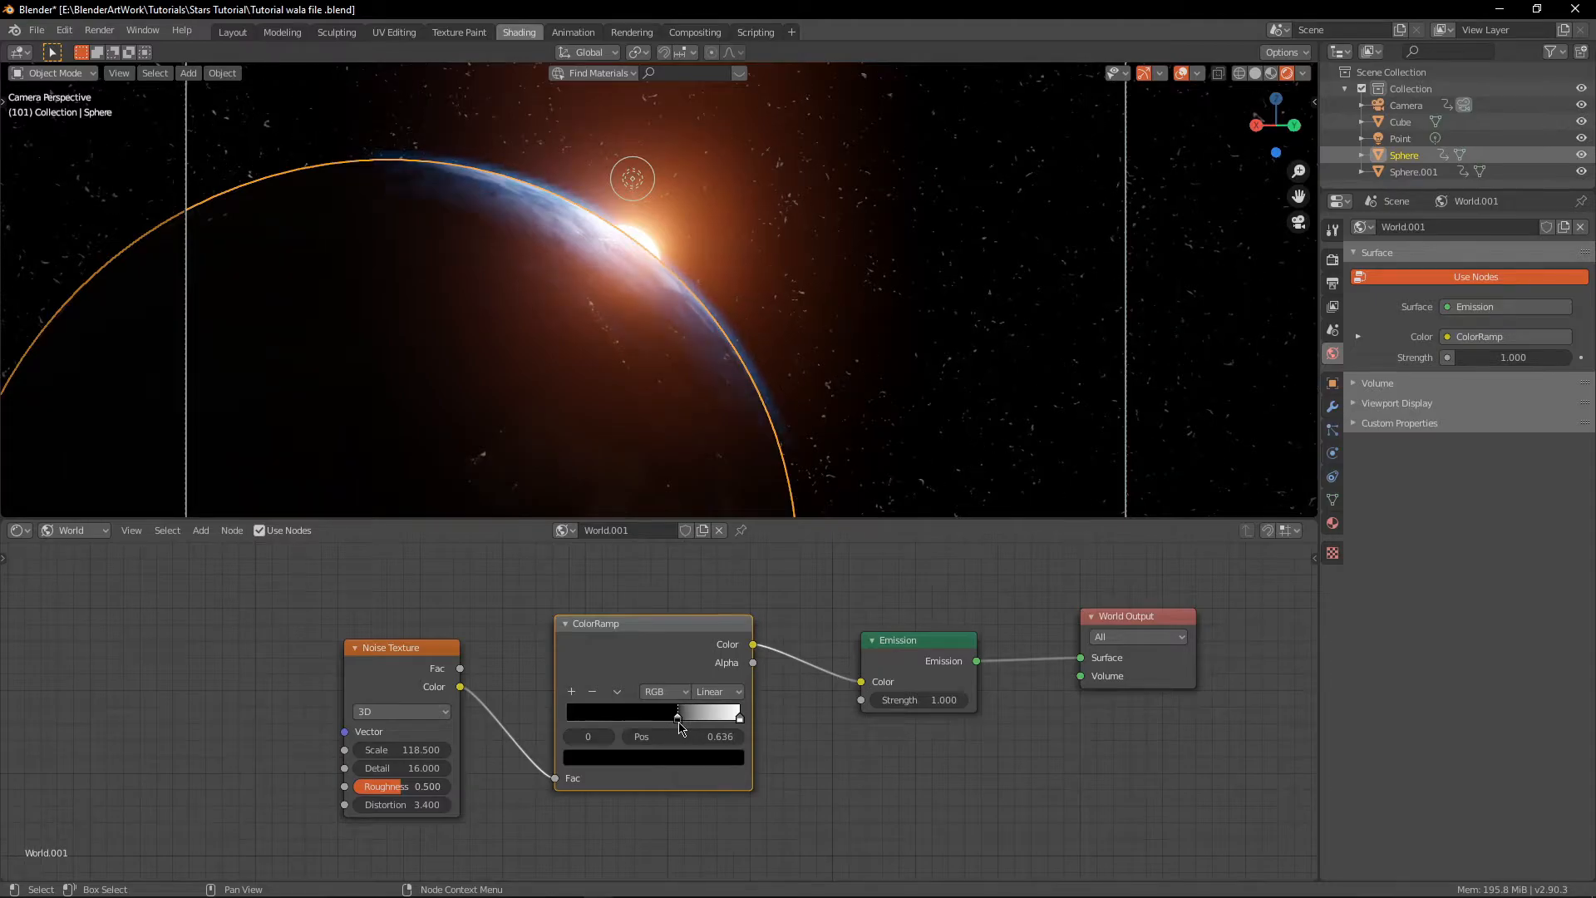
Set the Emission strength to 5 and move the ColorRamp's black stop to about 0.664
left_click(914, 699)
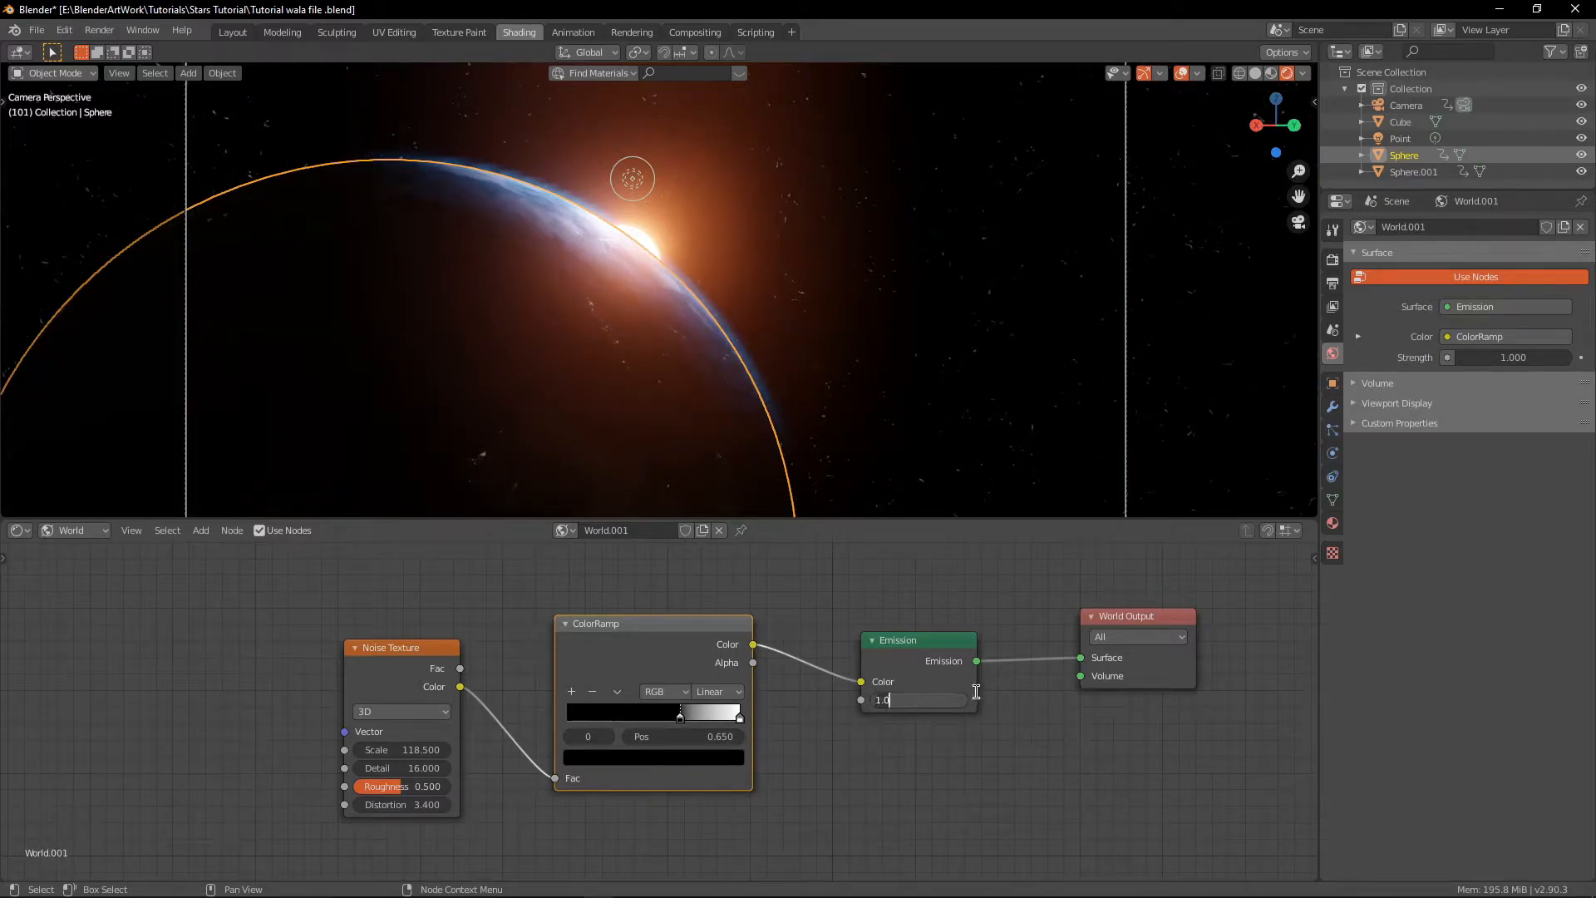
key("BackSpace")
key("BackSpace")
key("BackSpace")
key("Return")
left_click_drag(675, 725, 684, 729)
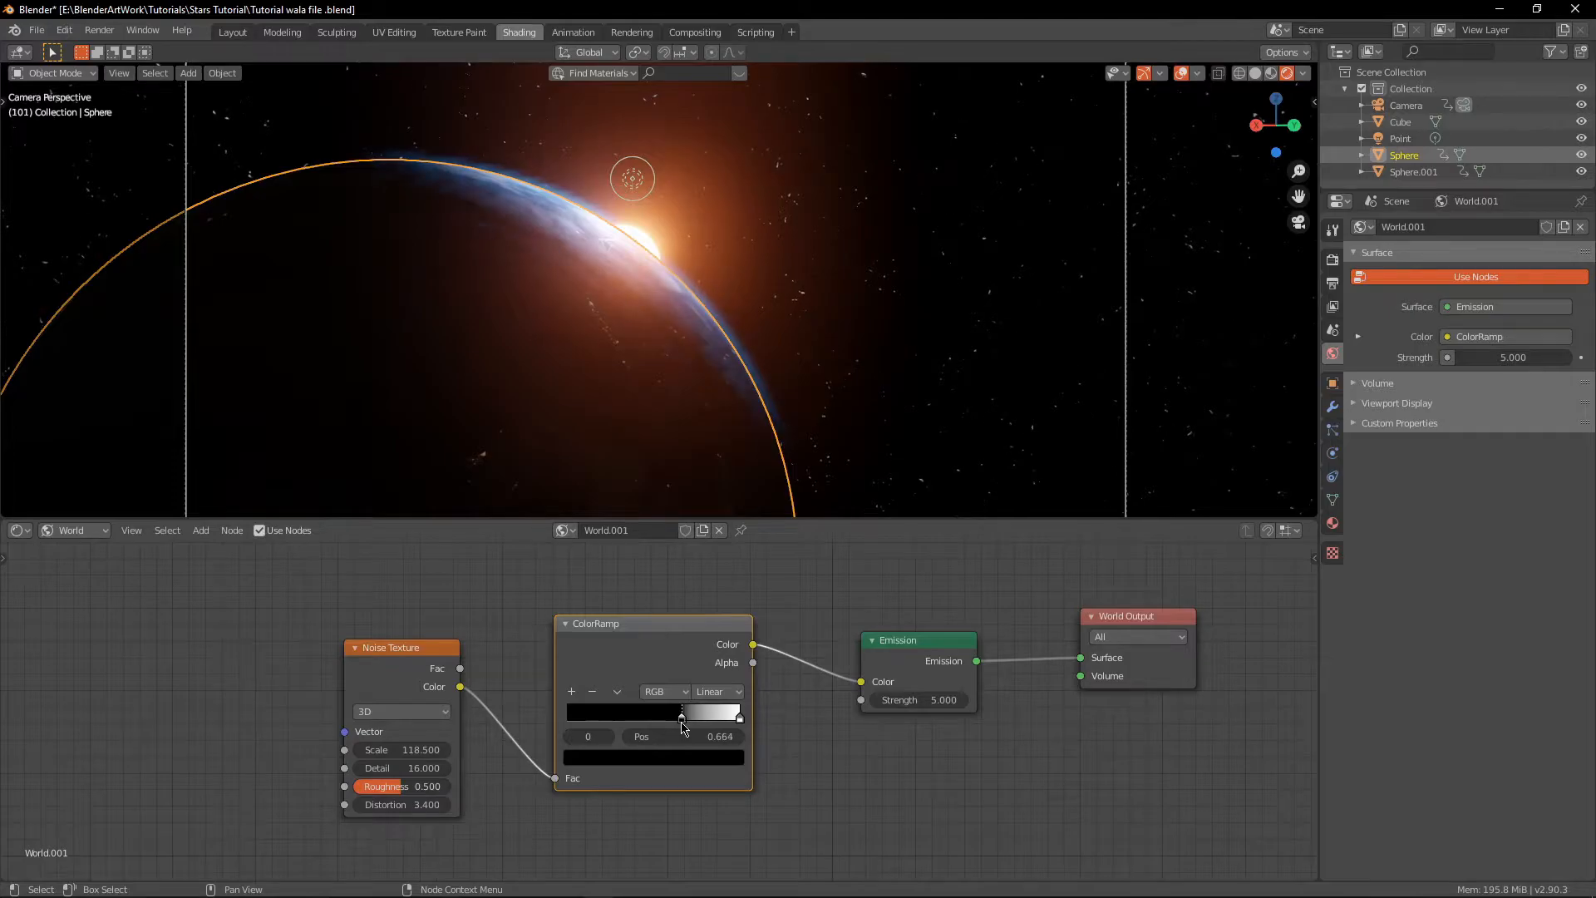
Set the Noise Texture's scale to 123 and adjust the ColorRamp's black stop to about 0.686
mouse_move(403, 768)
left_mouse_down()
mouse_move(362, 768)
mouse_move(421, 768)
mouse_move(395, 749)
mouse_move(414, 750)
left_mouse_up()
left_click_drag(683, 718, 688, 728)
key("ctrl+z")
Set the Emission strength to 20 and check the stars in the camera view
double_click(943, 692)
key("BackSpace")
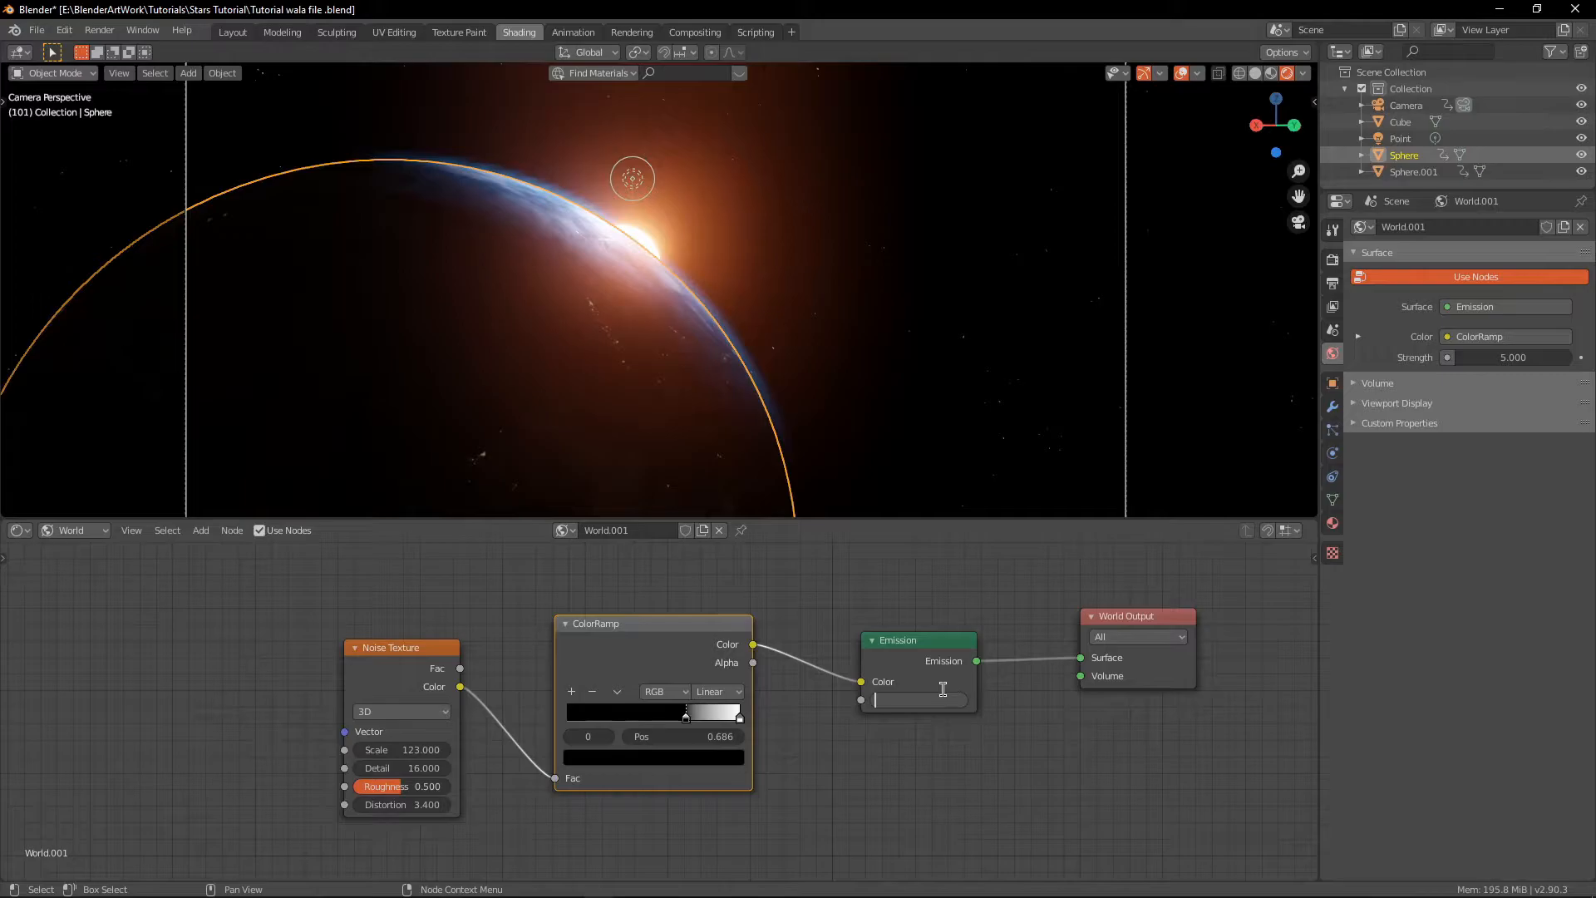
type("20")
key("Return")
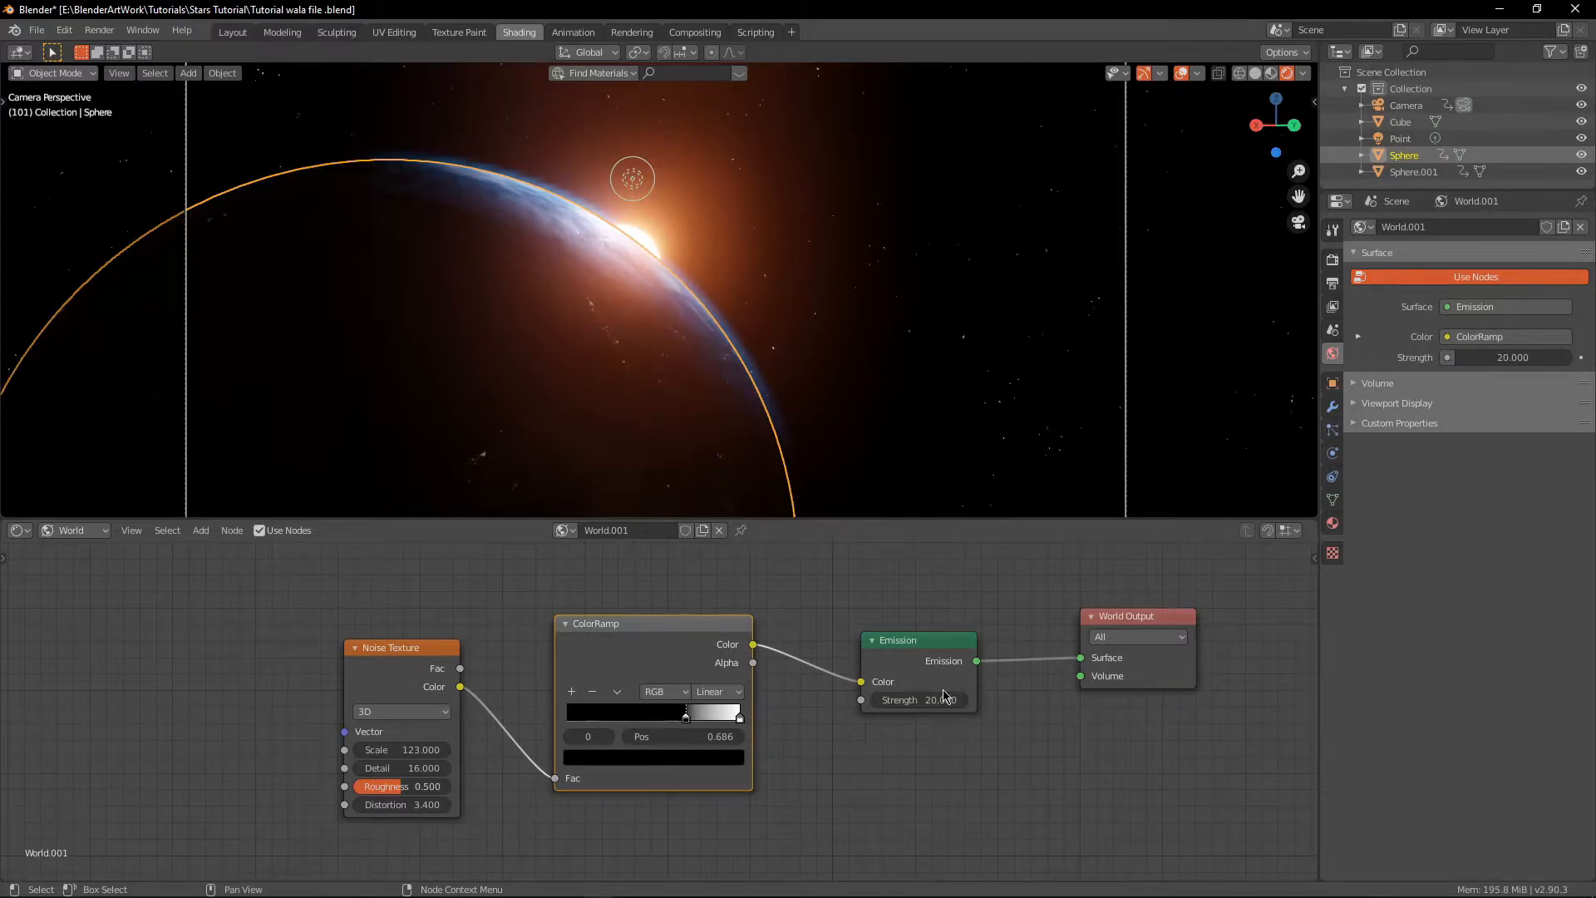
scroll(791, 367, "down", 2)
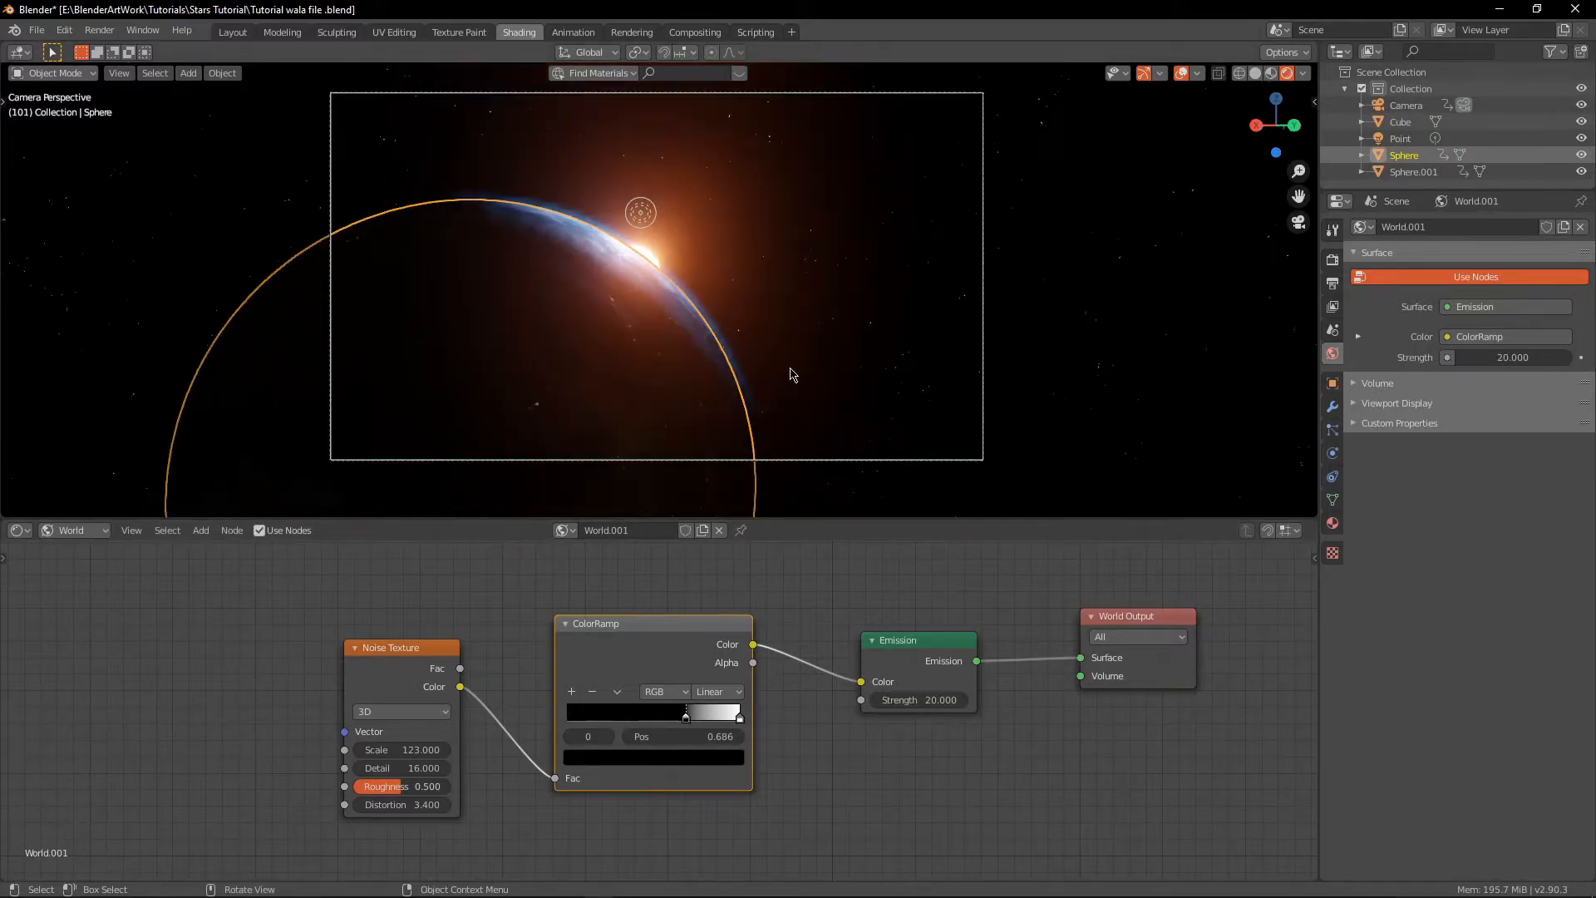
scroll(793, 373, "up", 5)
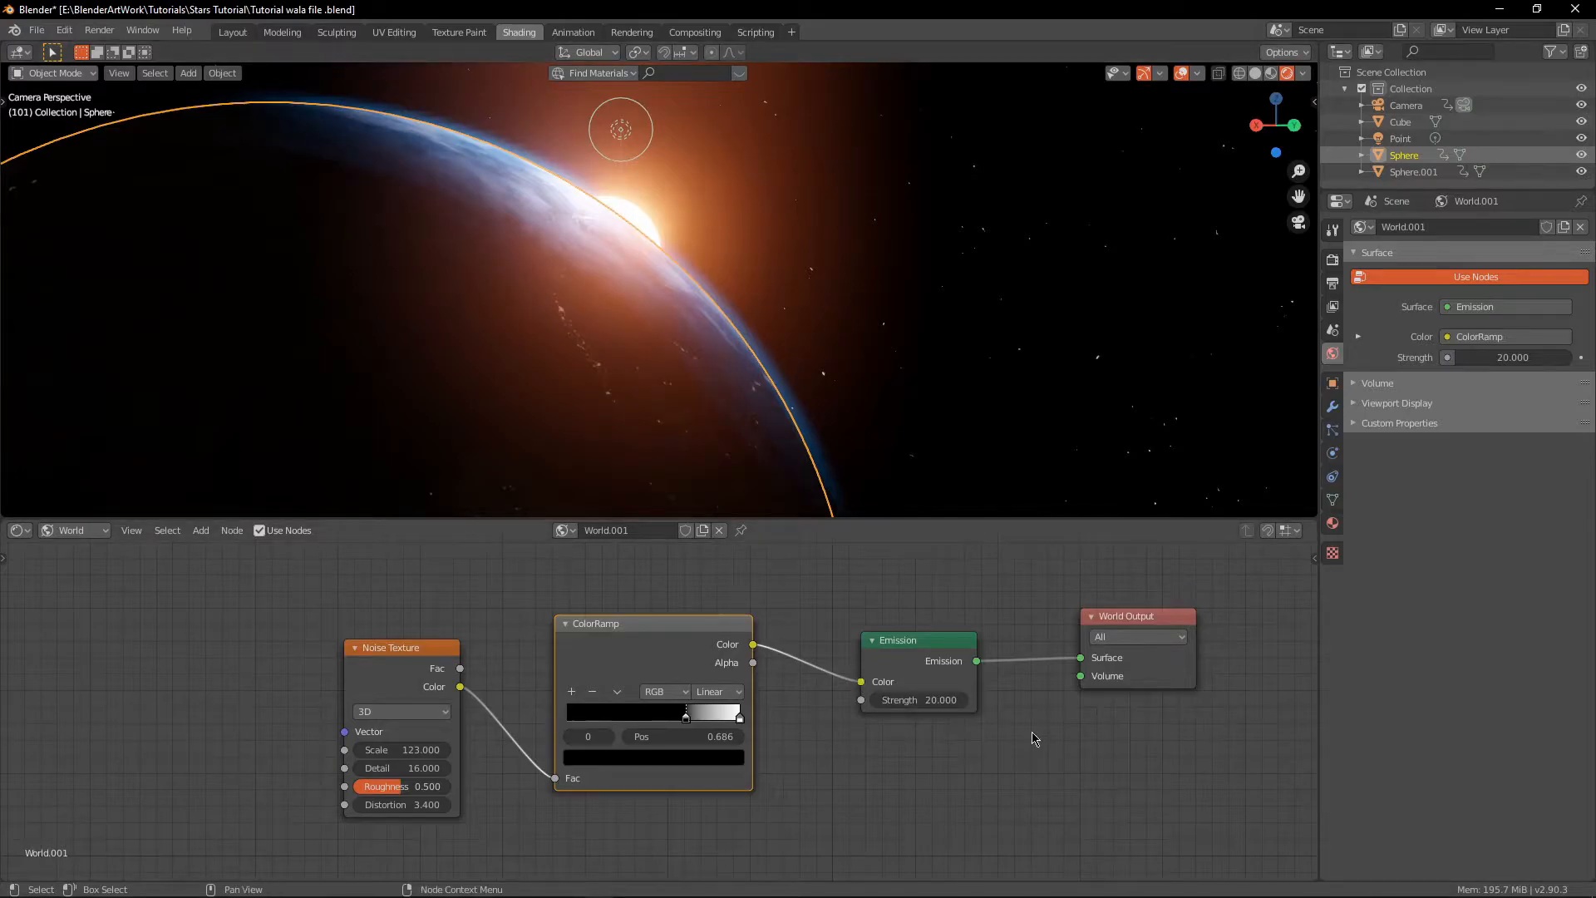
Move the ColorRamp's black stop to about 0.695 and check the star density around the planet
left_click_drag(689, 720, 688, 720)
scroll(856, 415, "down", 3)
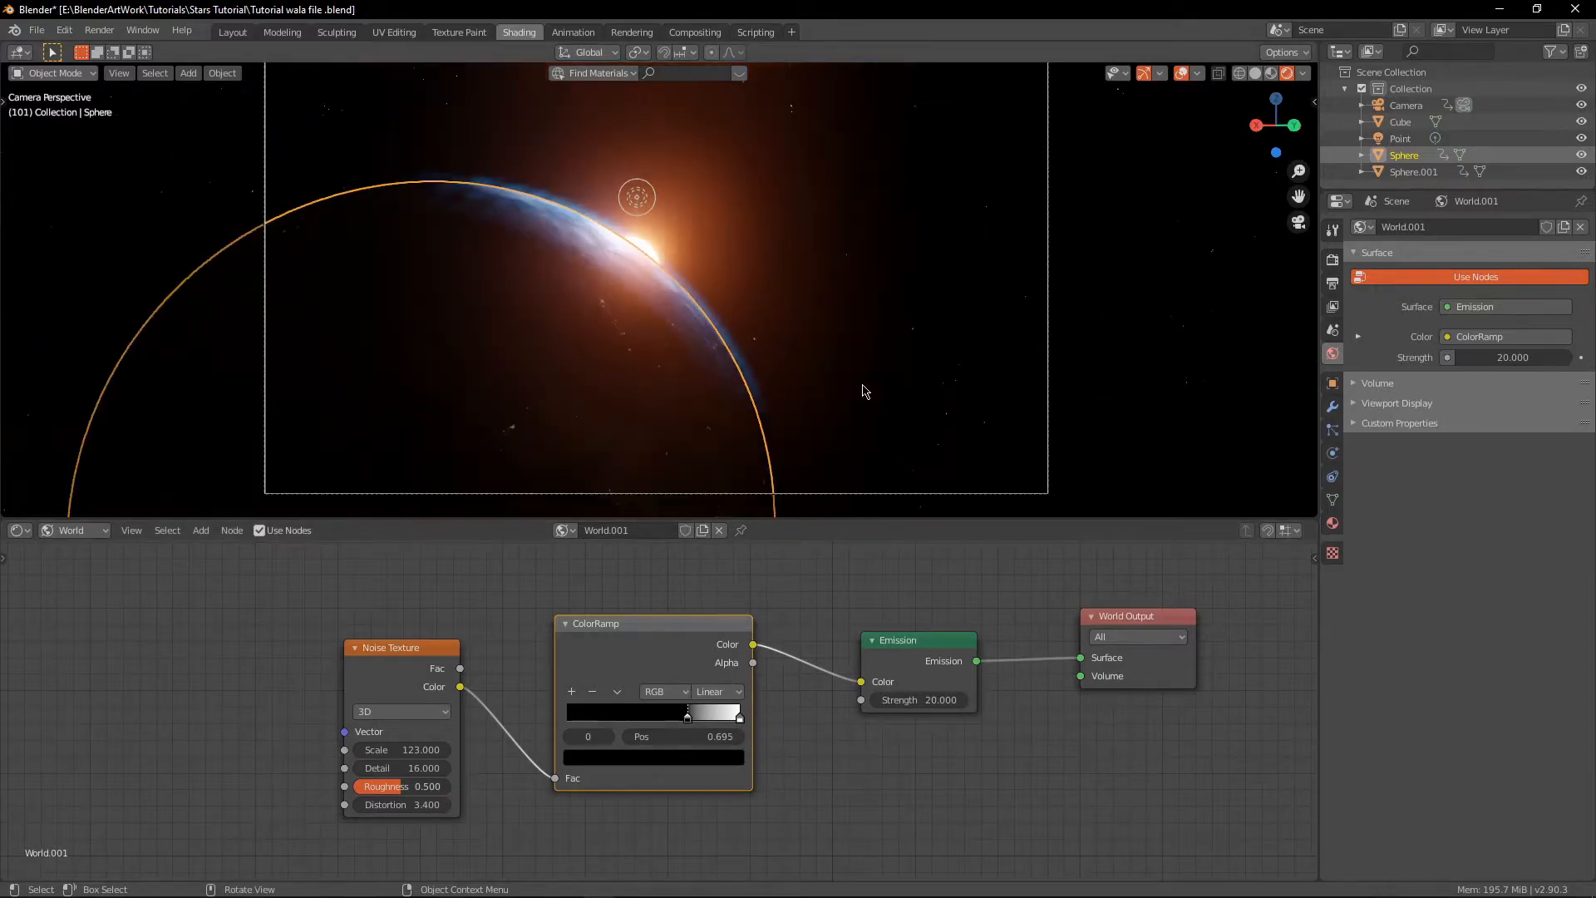
scroll(892, 394, "up", 3)
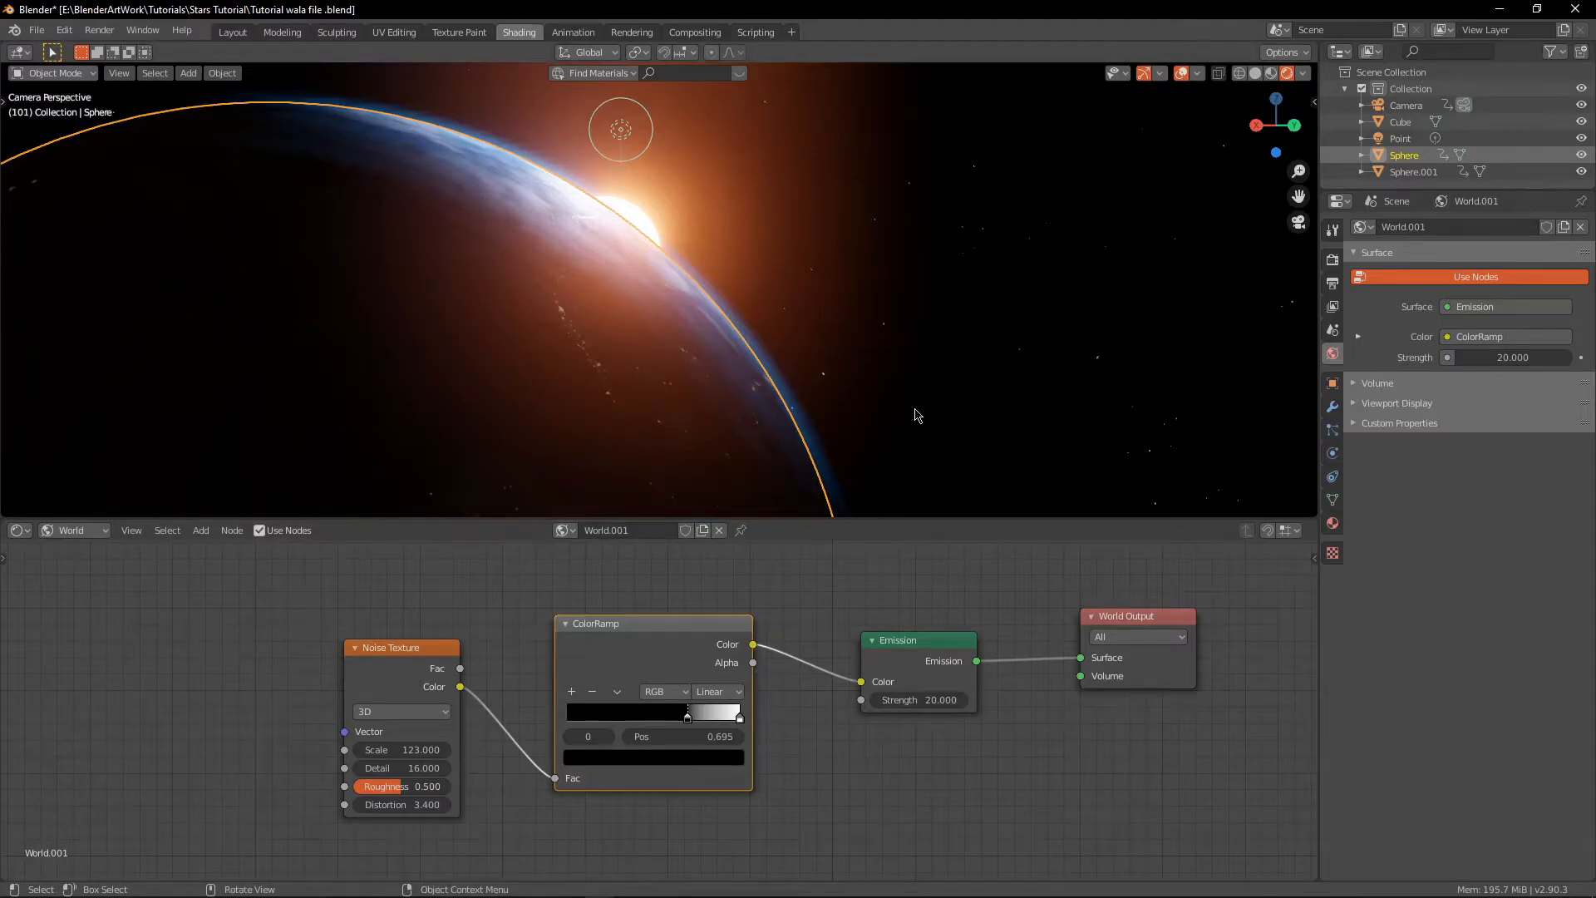
scroll(876, 396, "down", 3)
scroll(881, 382, "up", 2)
Add a second ColorRamp node and place it above the existing one
middle_click_drag(811, 611, 627, 688)
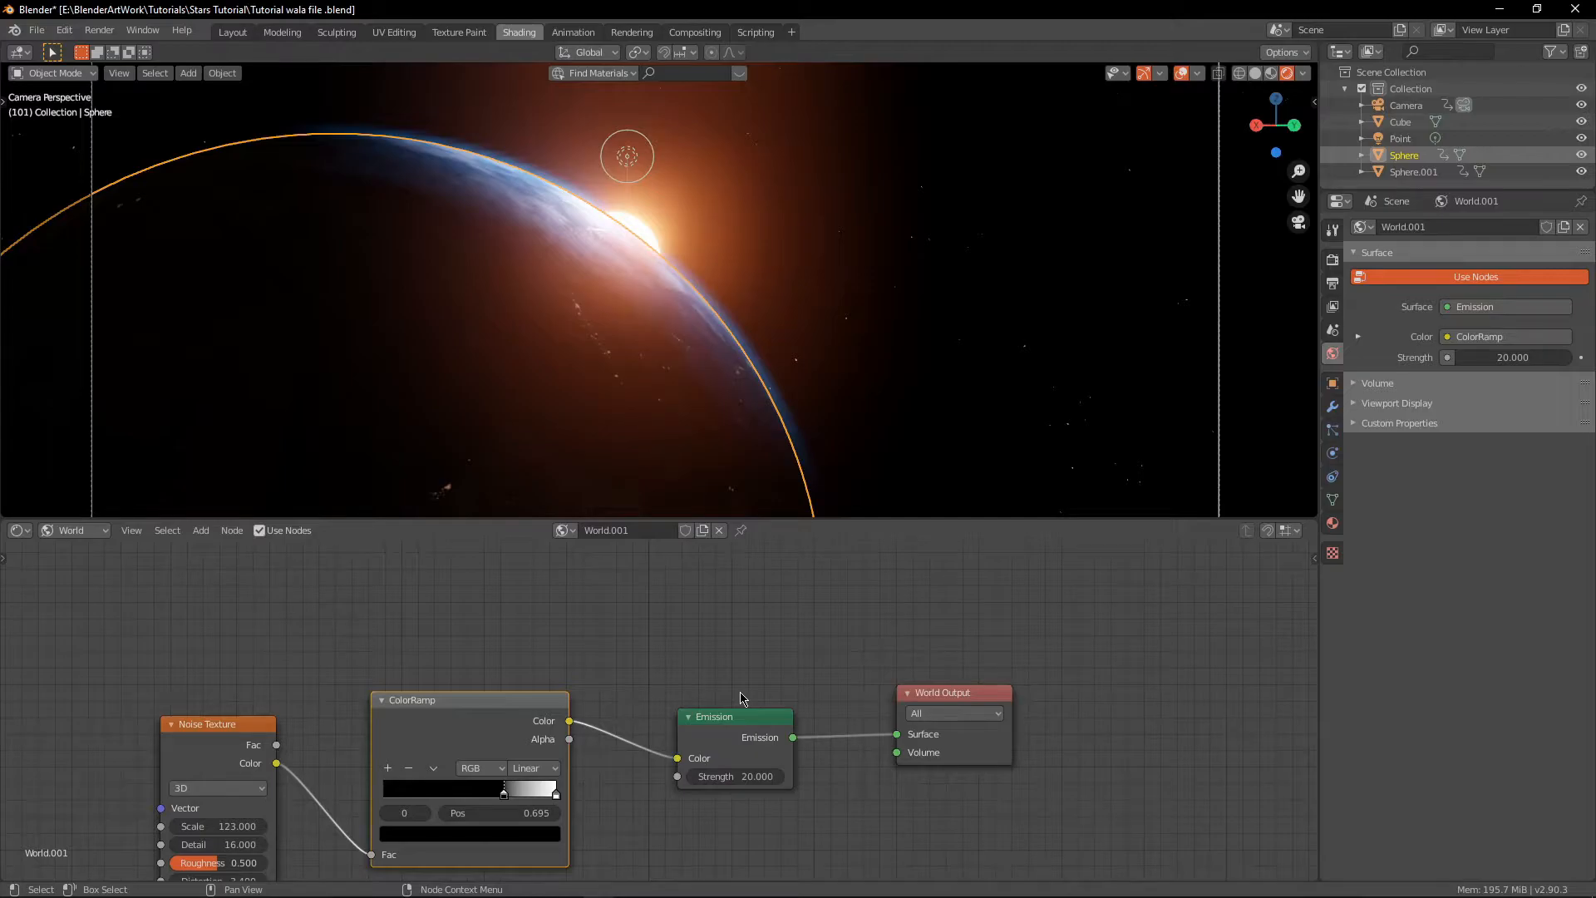
scroll(566, 649, "down", 5)
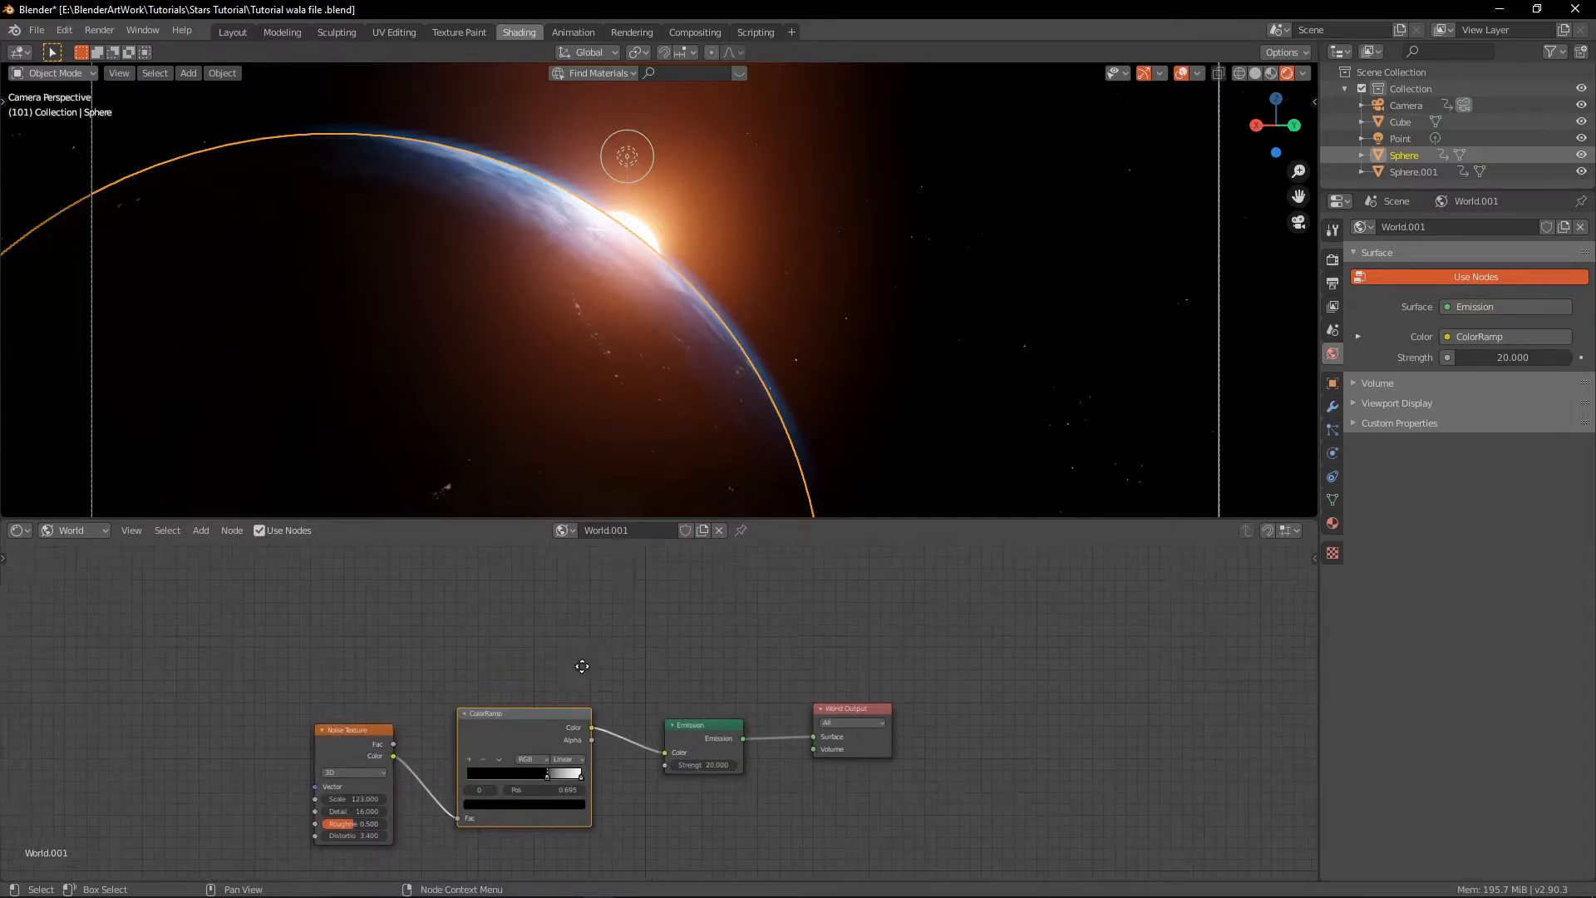
middle_click_drag(582, 654, 562, 677)
key("shift+a")
left_click(559, 663)
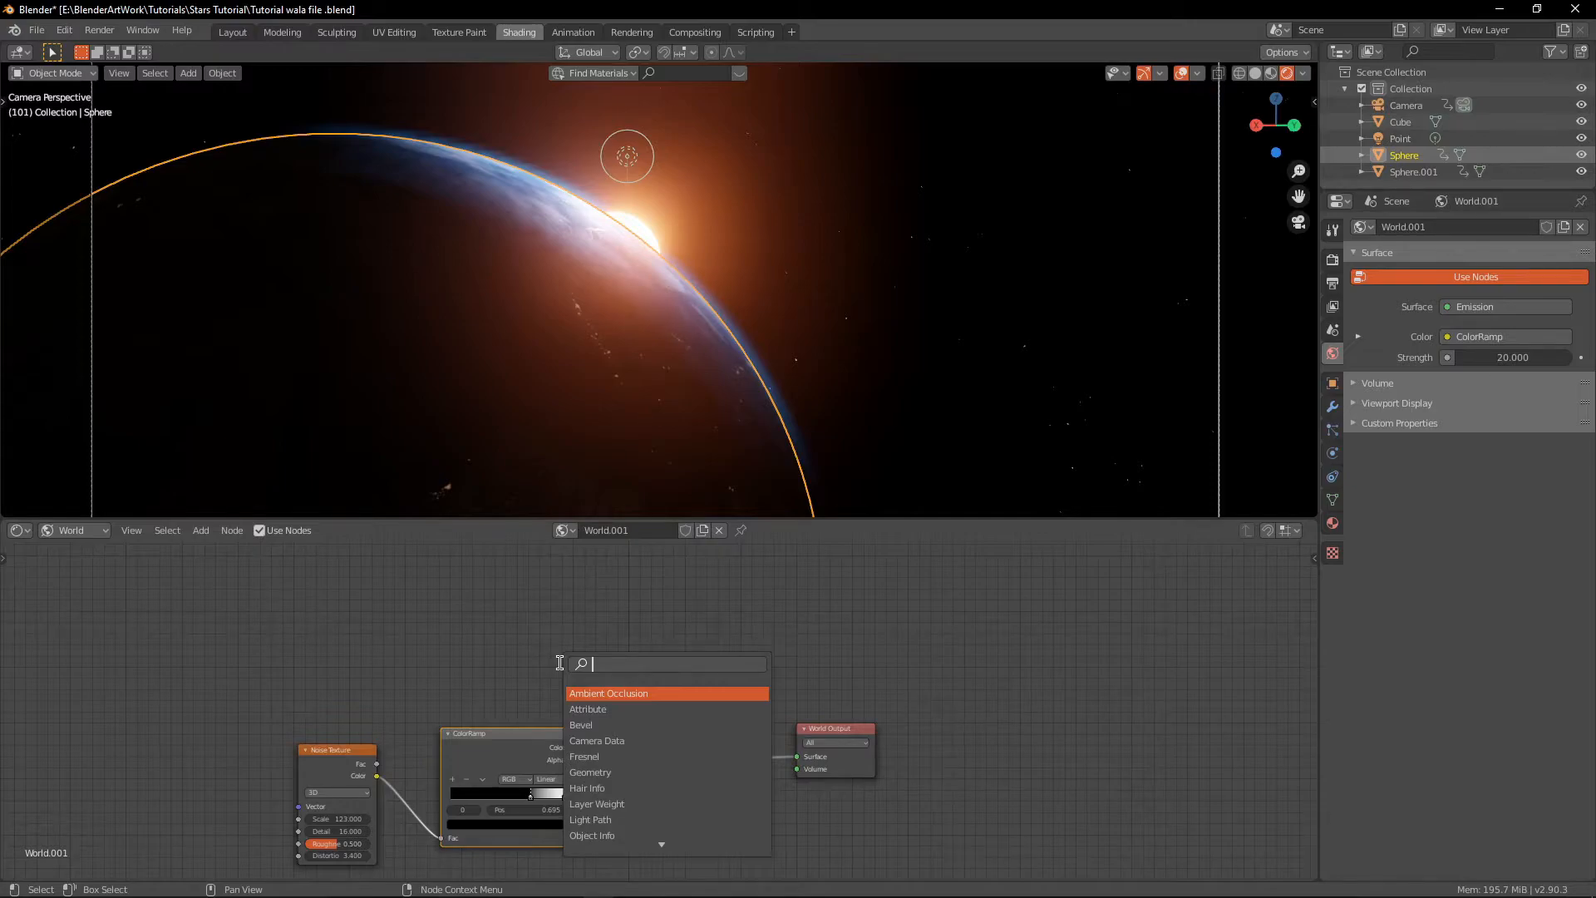
type("ramp")
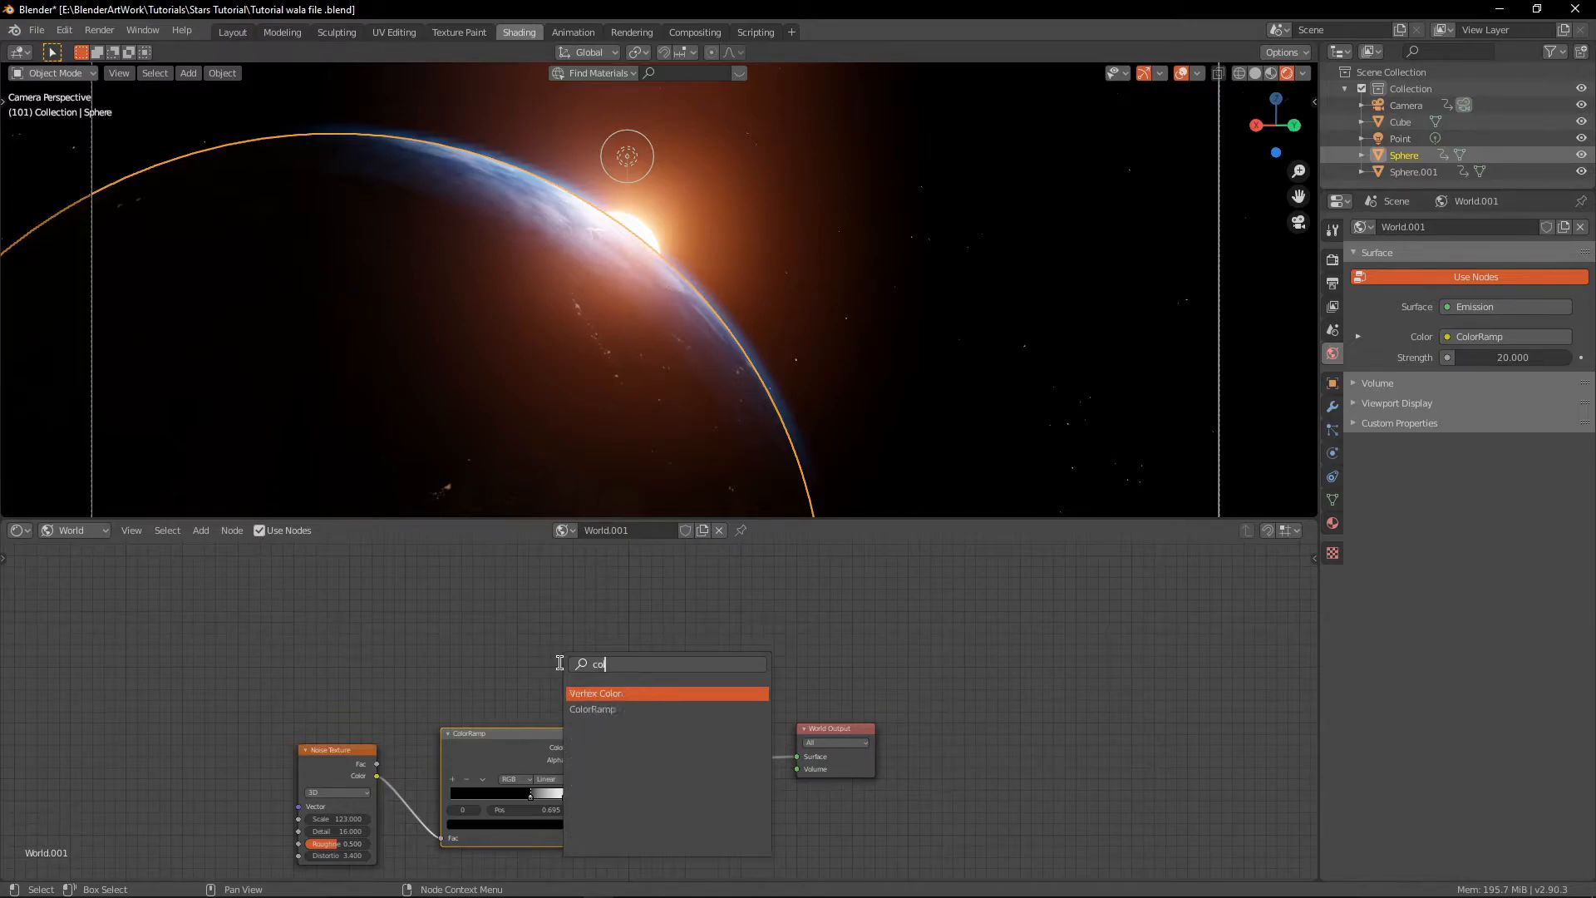
key("Return")
left_click(507, 613)
Insert a Mix Shader node on the link between the Emission and World Output nodes
key("shift+a")
left_click(736, 632)
type("mix")
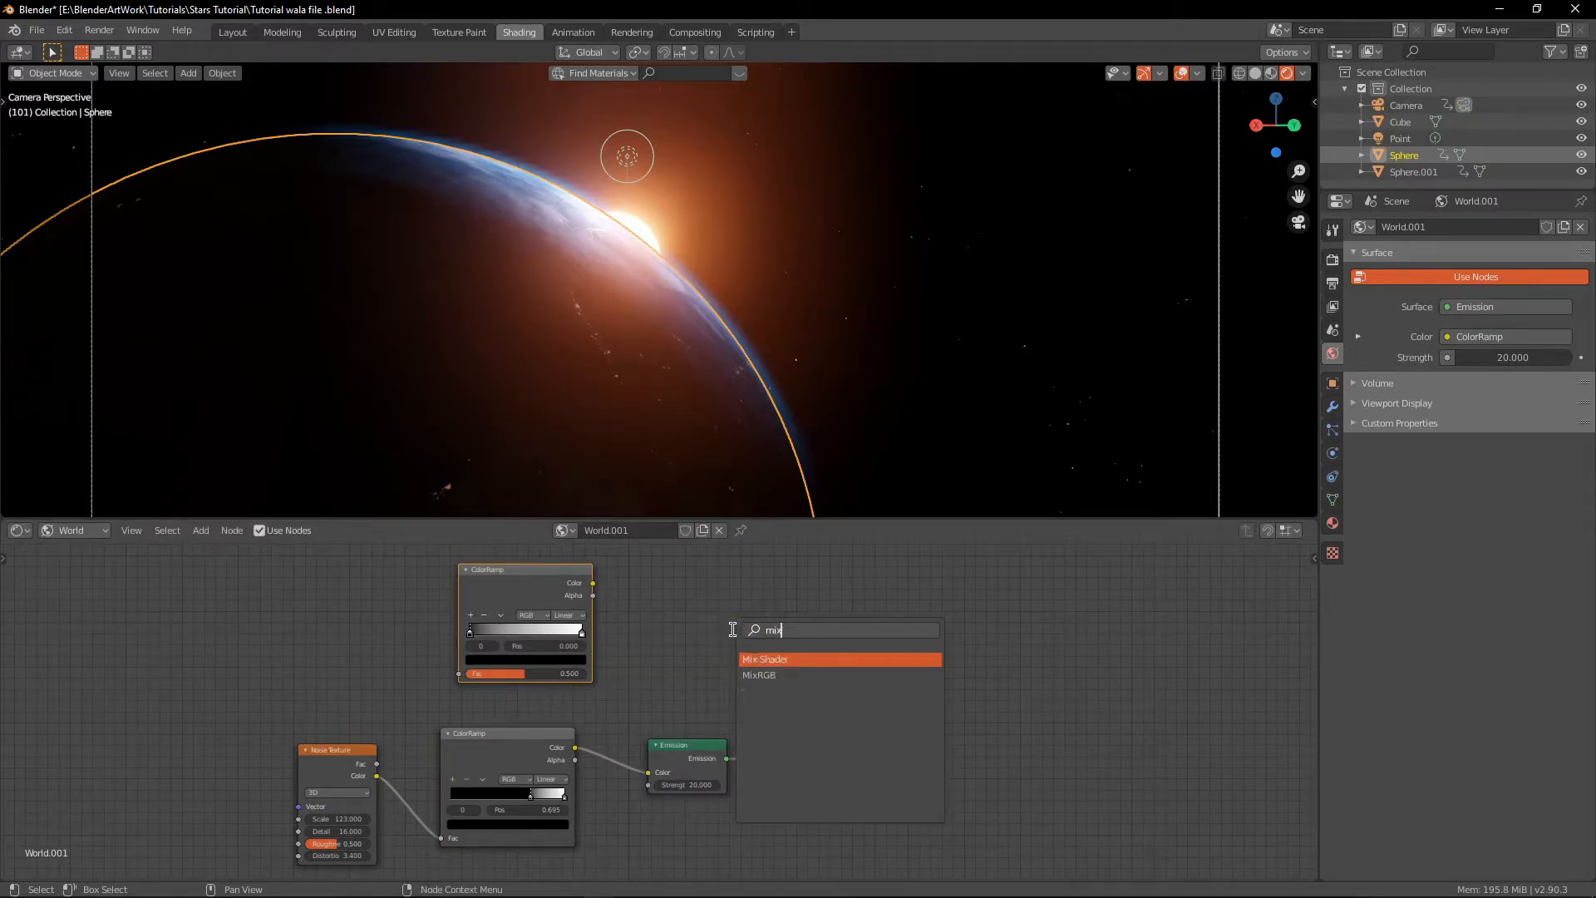
left_click(755, 659)
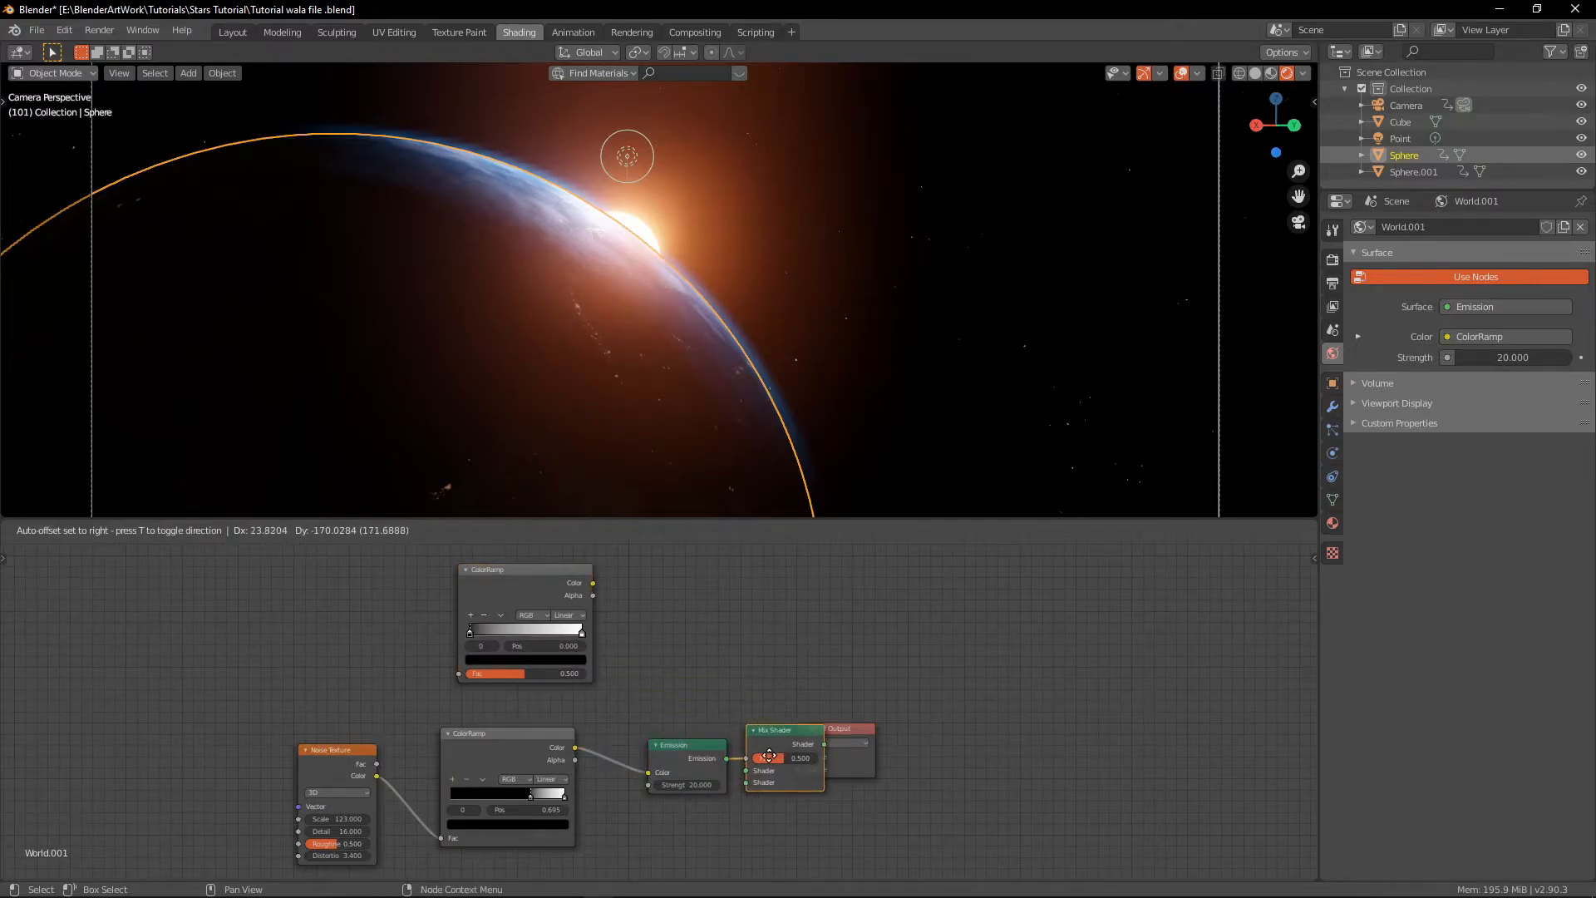
scroll(998, 786, "up", 2)
left_click(1049, 802)
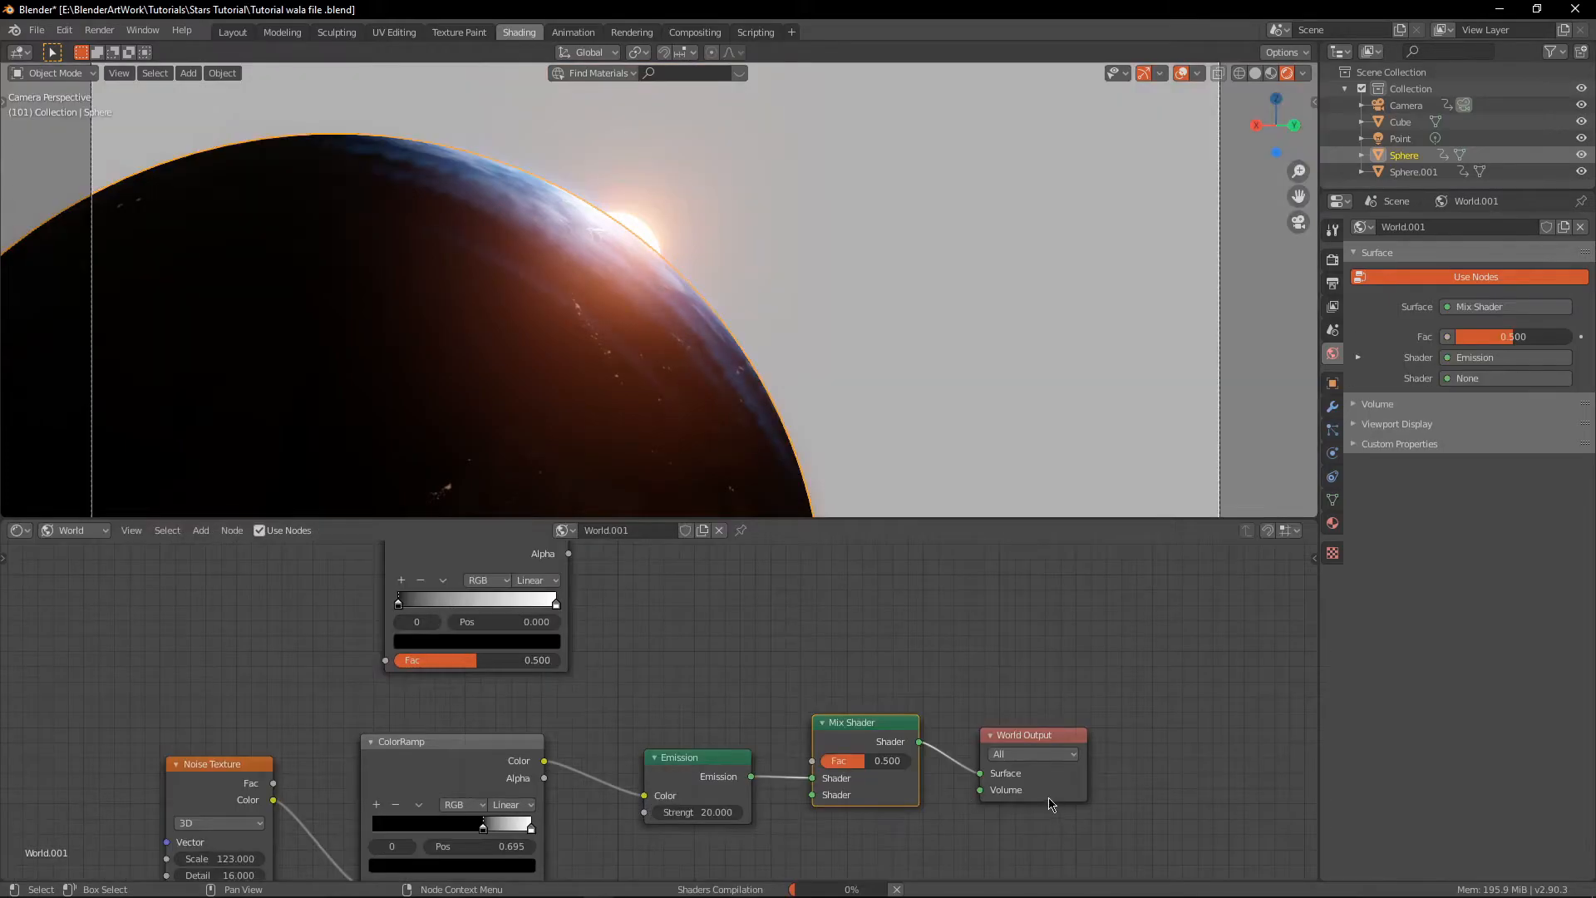
Add a second Noise Texture feeding the upper ColorRamp's Fac, and connect that ramp's Color output to the Mix Shader's Fac
middle_click_drag(671, 617, 698, 661)
key("shift+a")
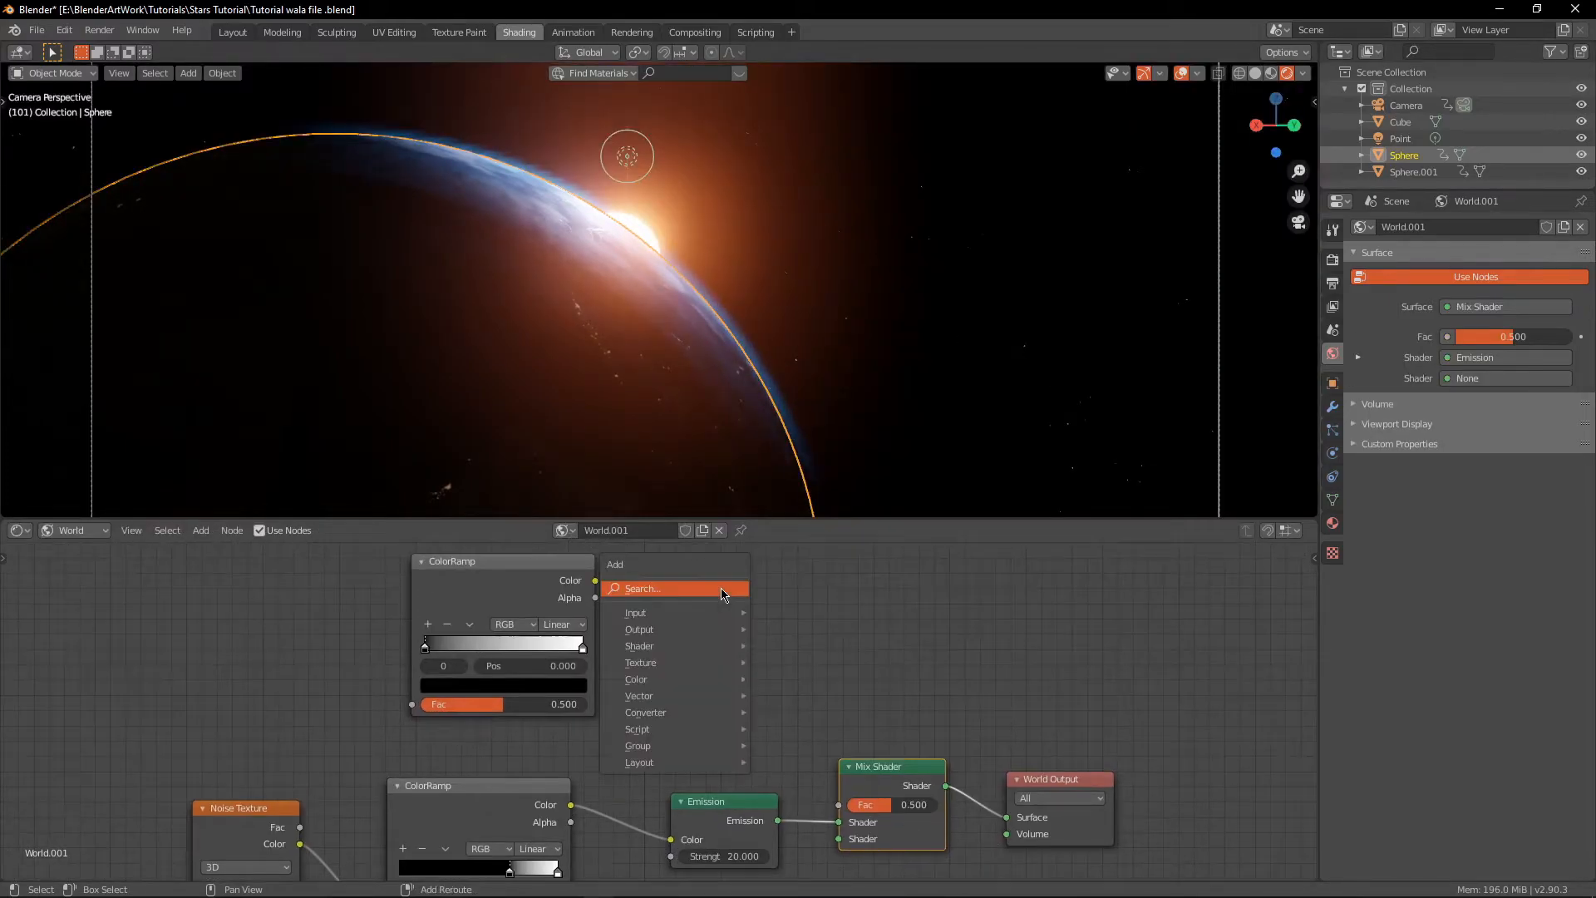
left_click(719, 588)
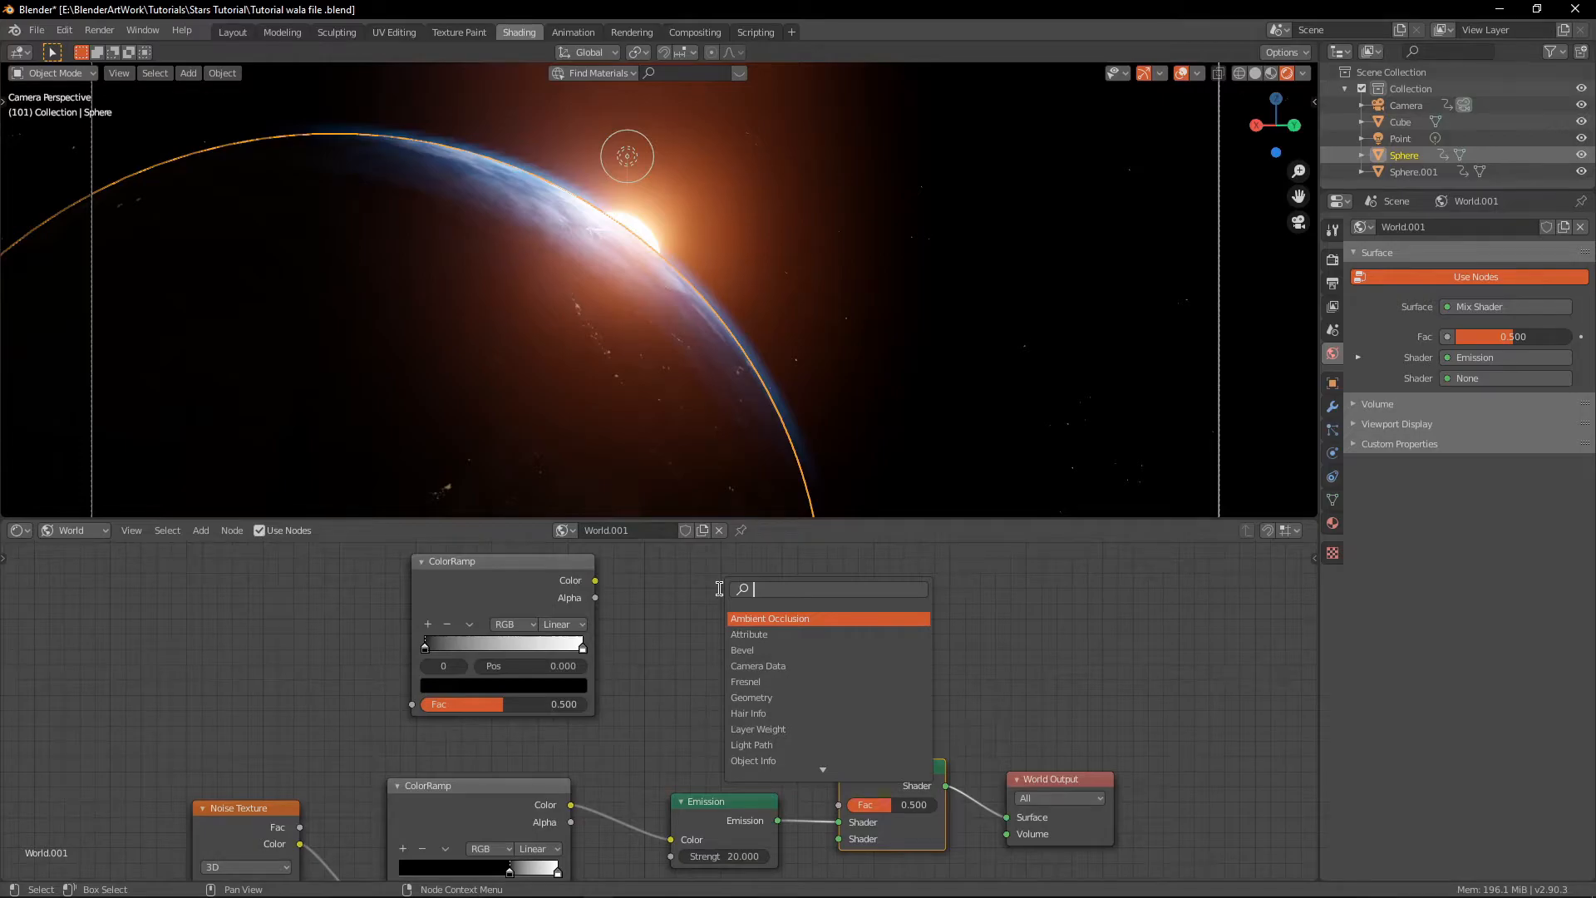
type("noise")
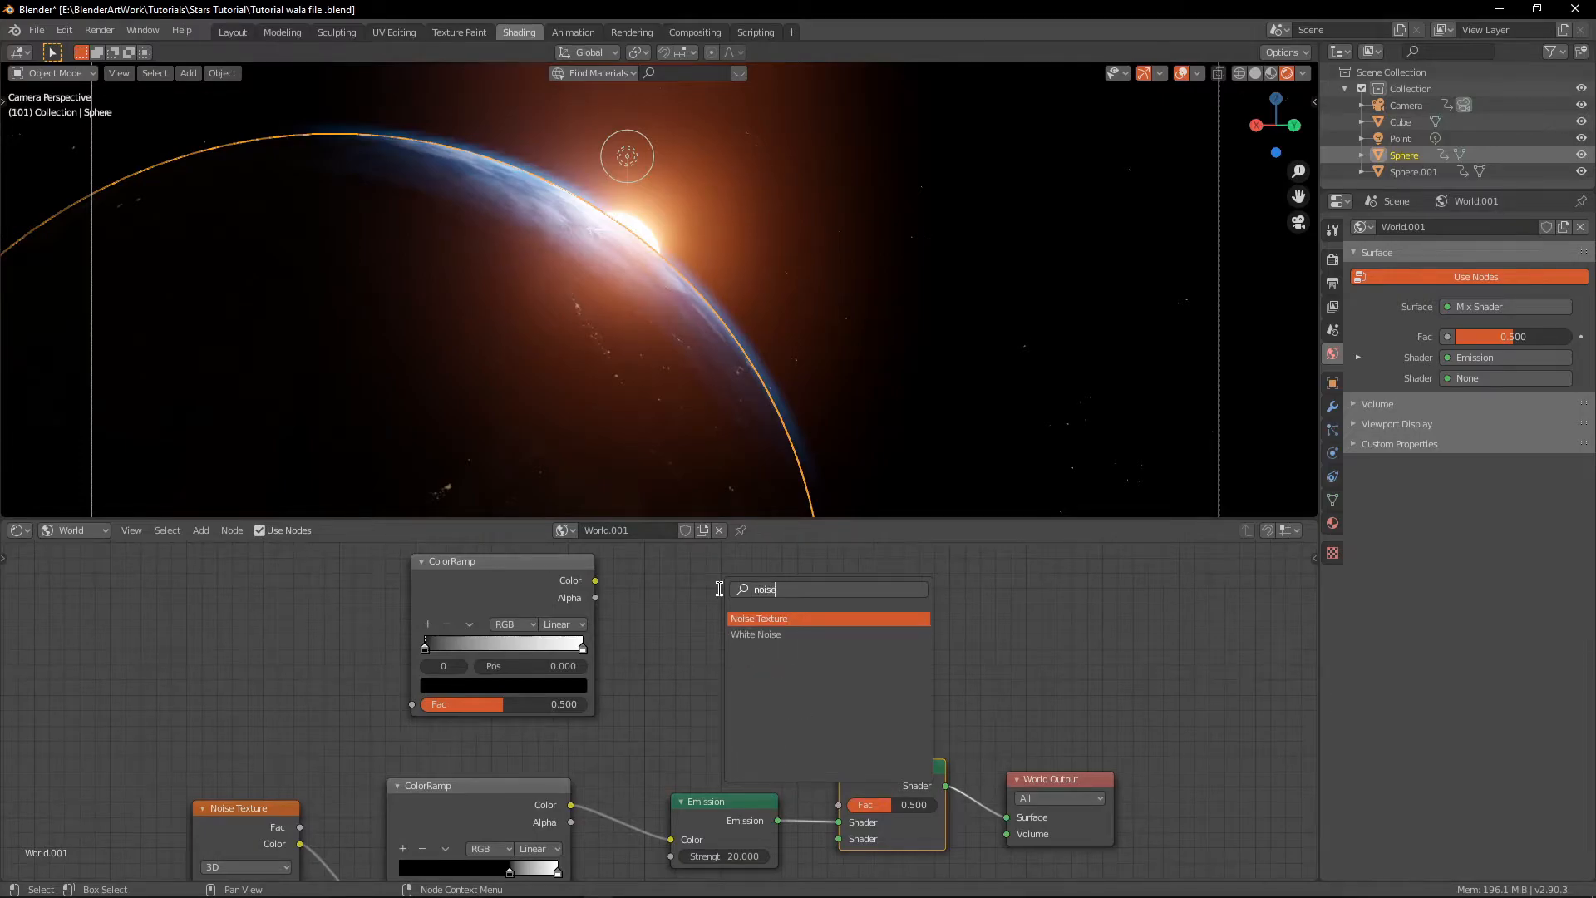
key("Return")
left_click(278, 580)
left_click_drag(339, 618, 412, 704)
mouse_move(595, 580)
left_mouse_down()
mouse_move(731, 641)
mouse_move(695, 835)
mouse_move(582, 598)
mouse_move(839, 806)
left_mouse_up()
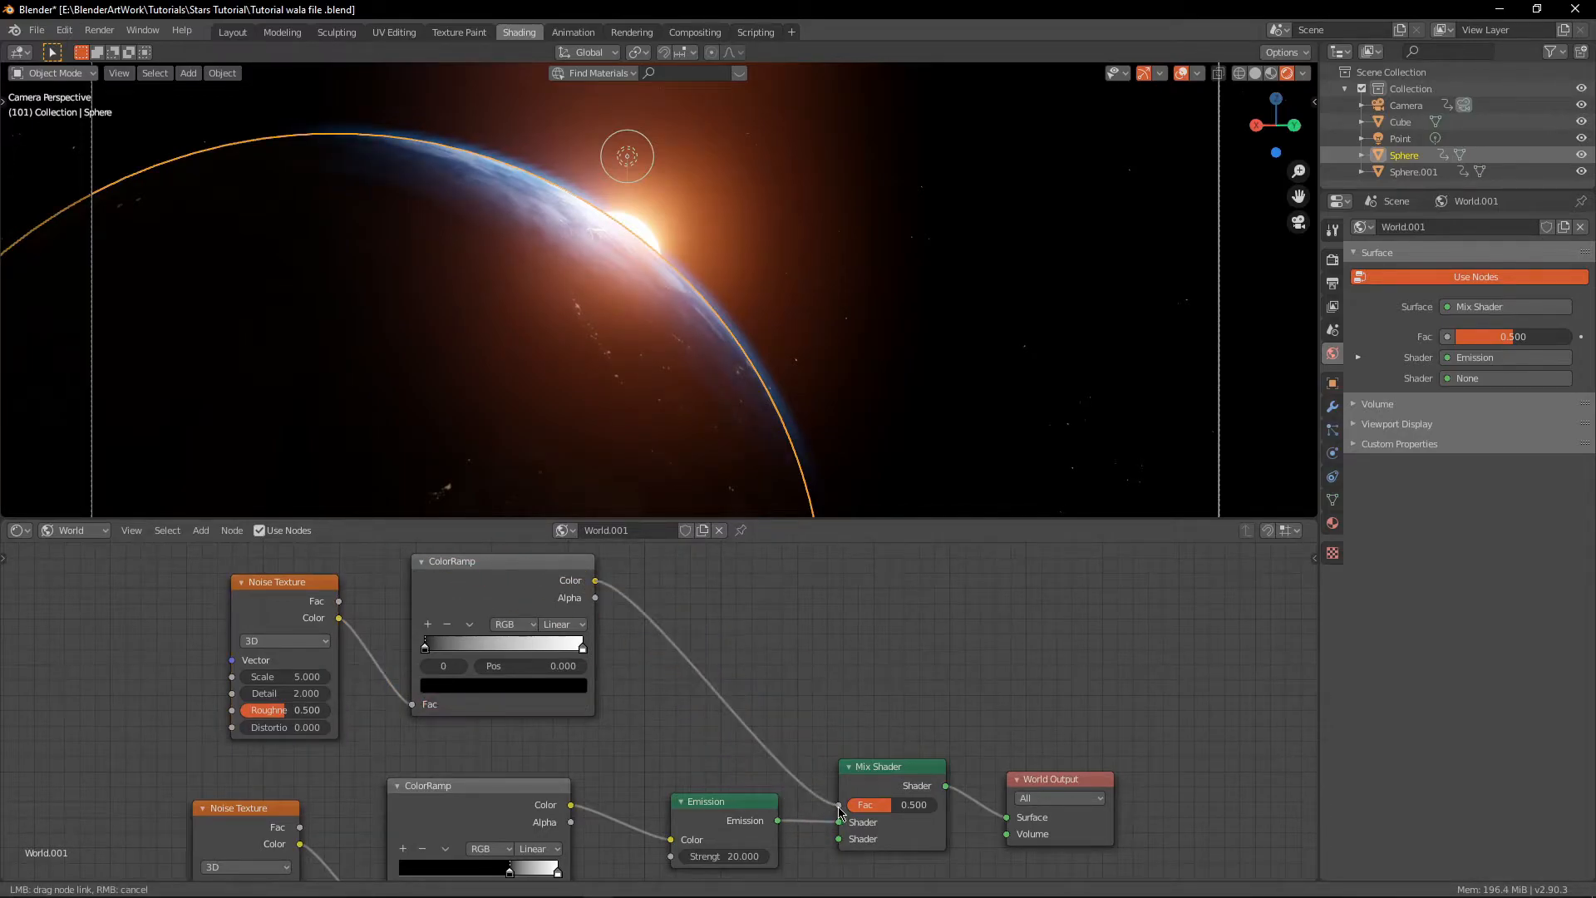
left_click_drag(698, 695, 707, 696)
Add linked Texture Coordinate and Mapping nodes to the upper Noise Texture using Node Wrangler's texture setup
scroll(707, 696, "down", 2)
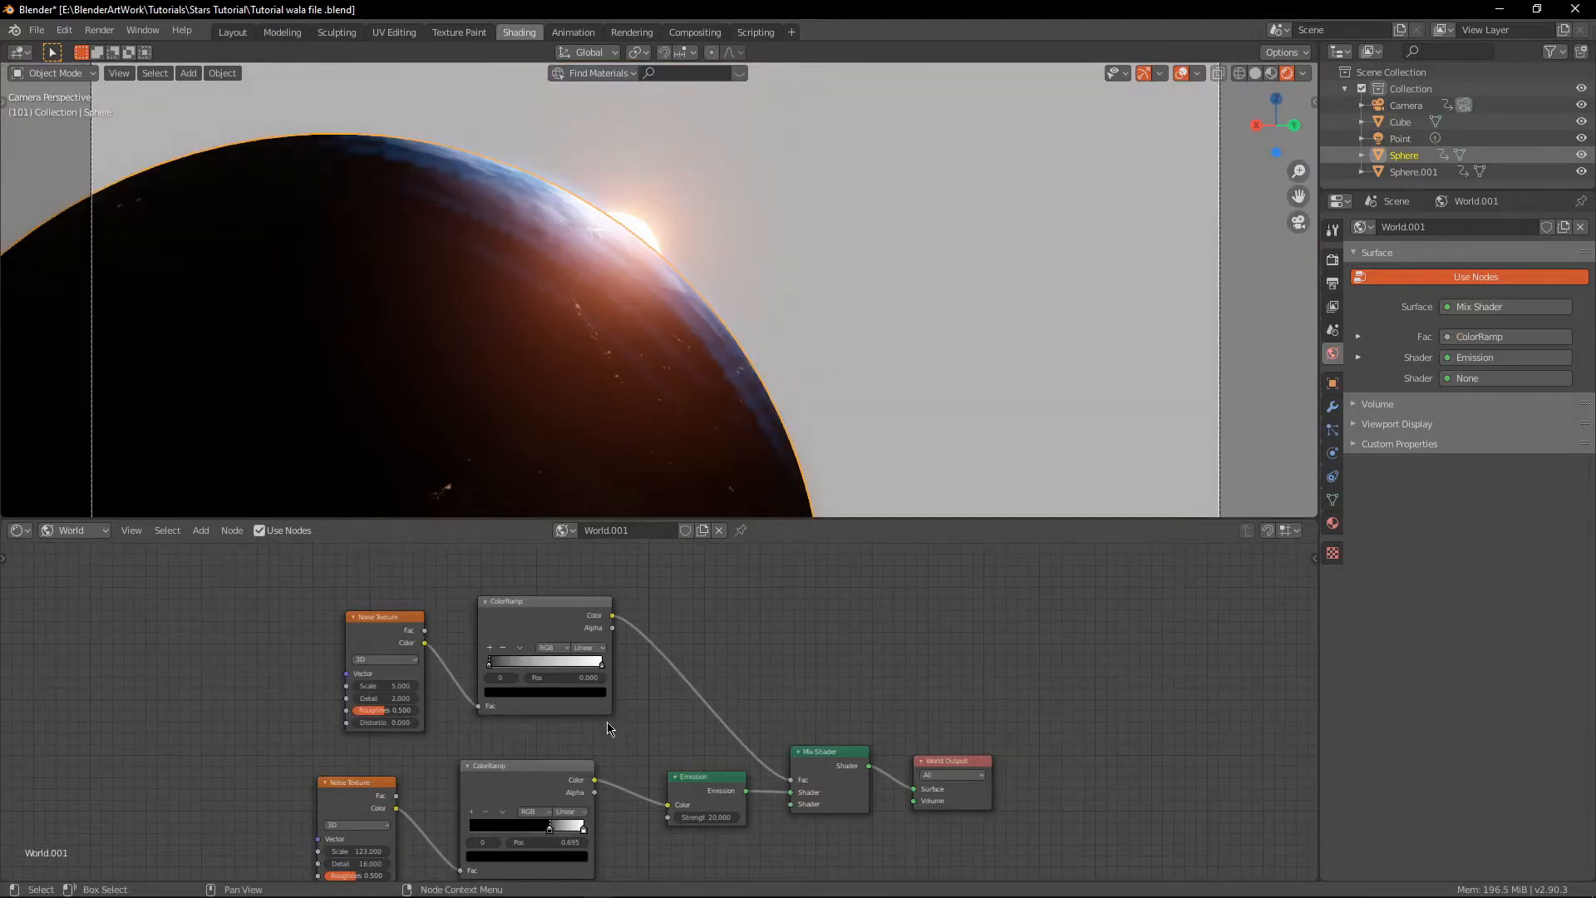
scroll(610, 729, "up", 2)
left_click(444, 597)
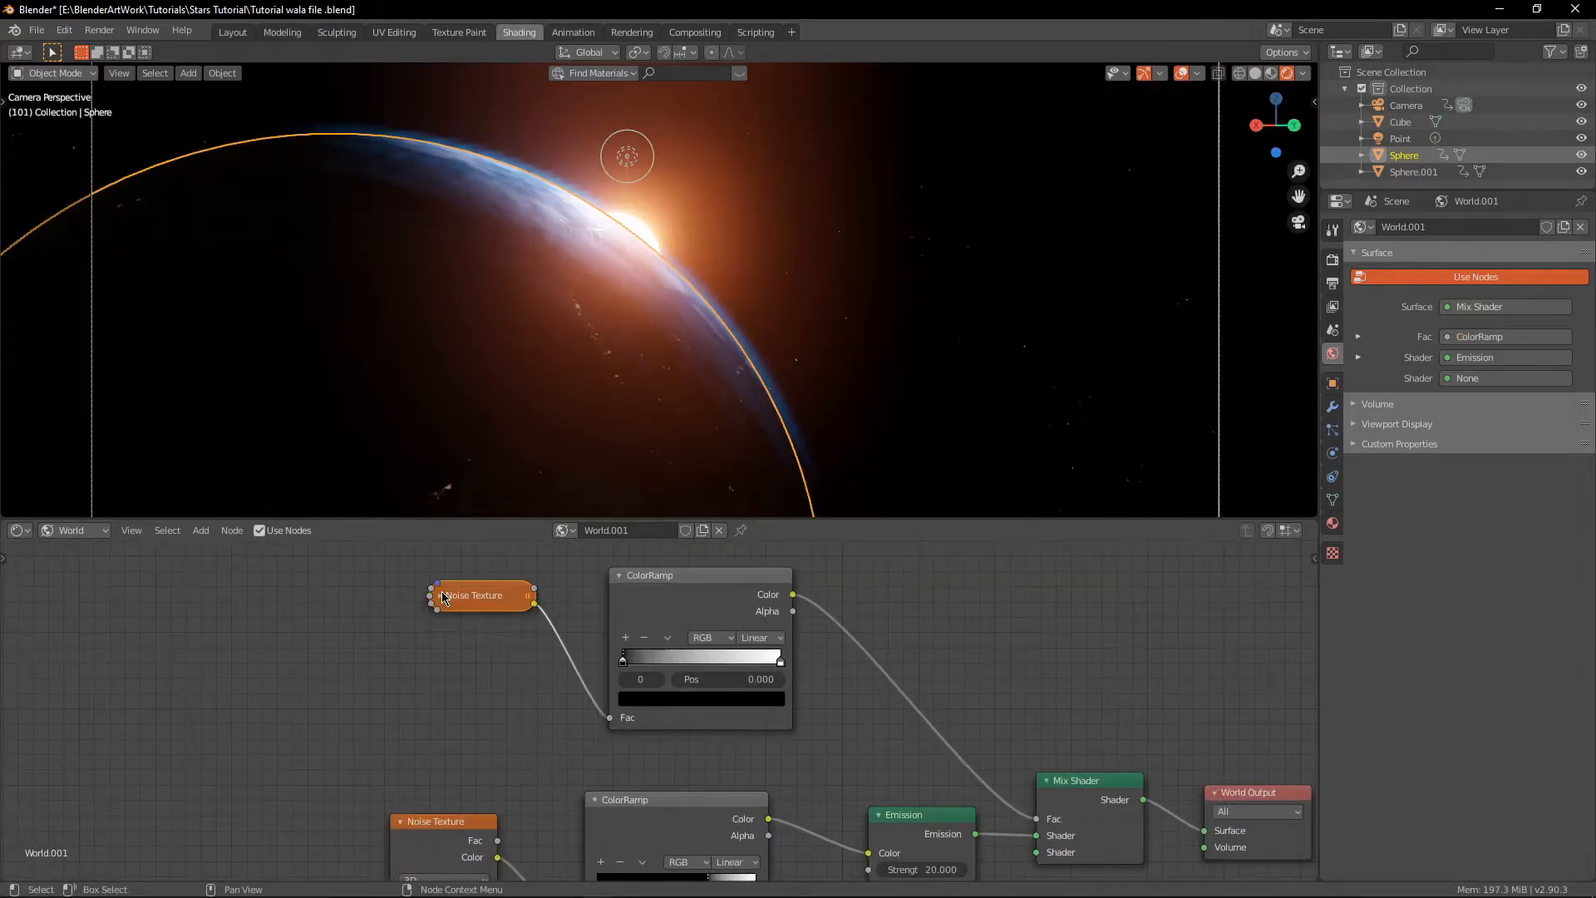
left_click(445, 597)
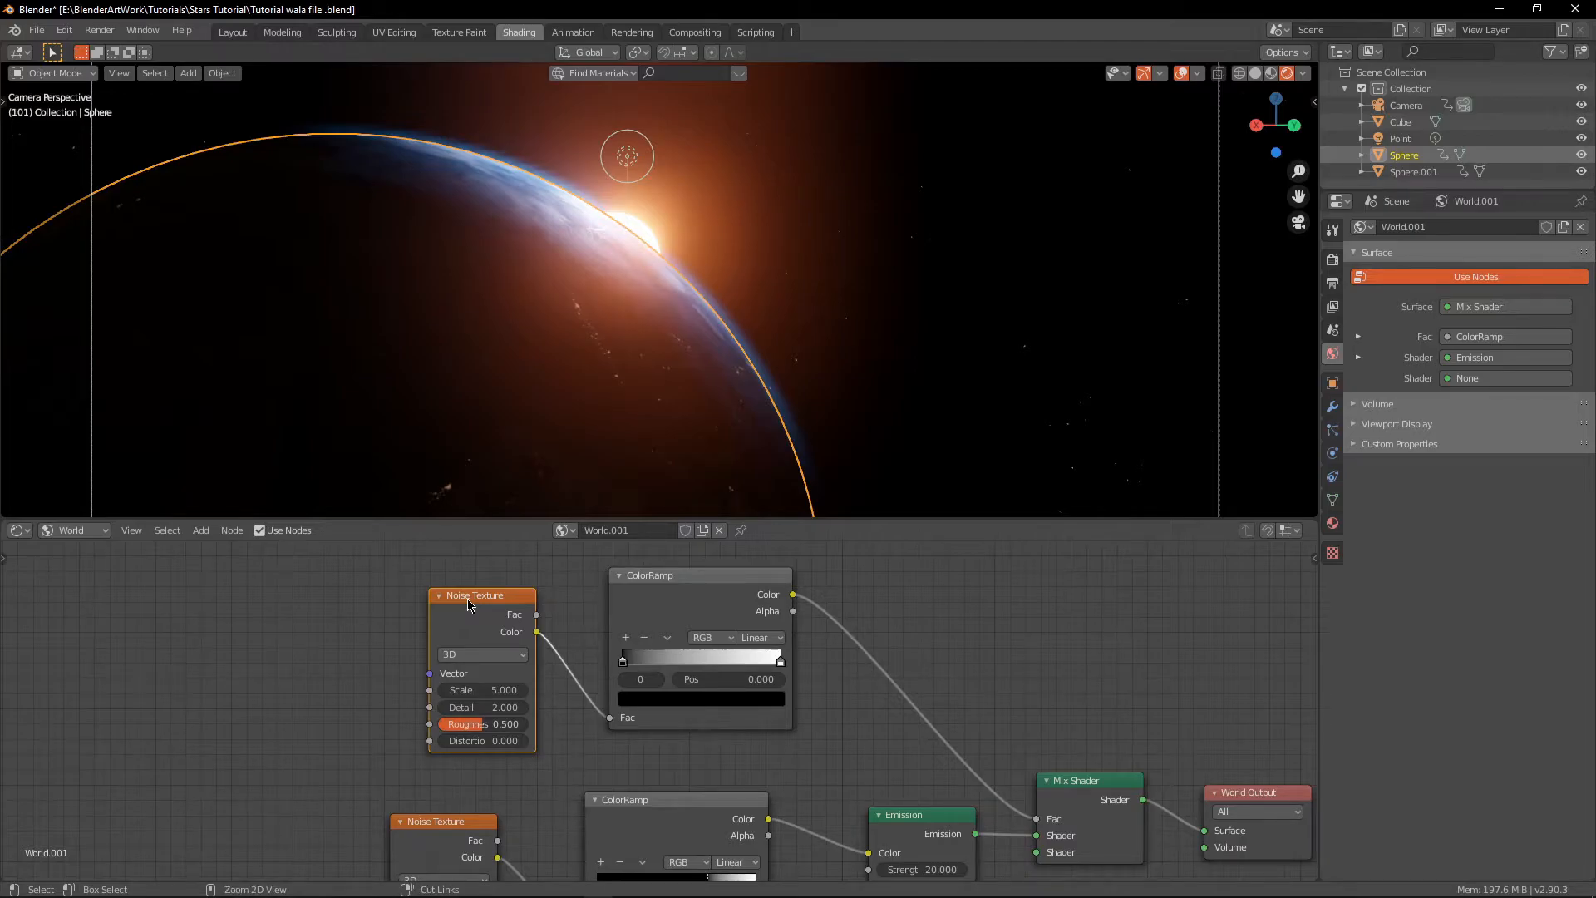
key("ctrl+t")
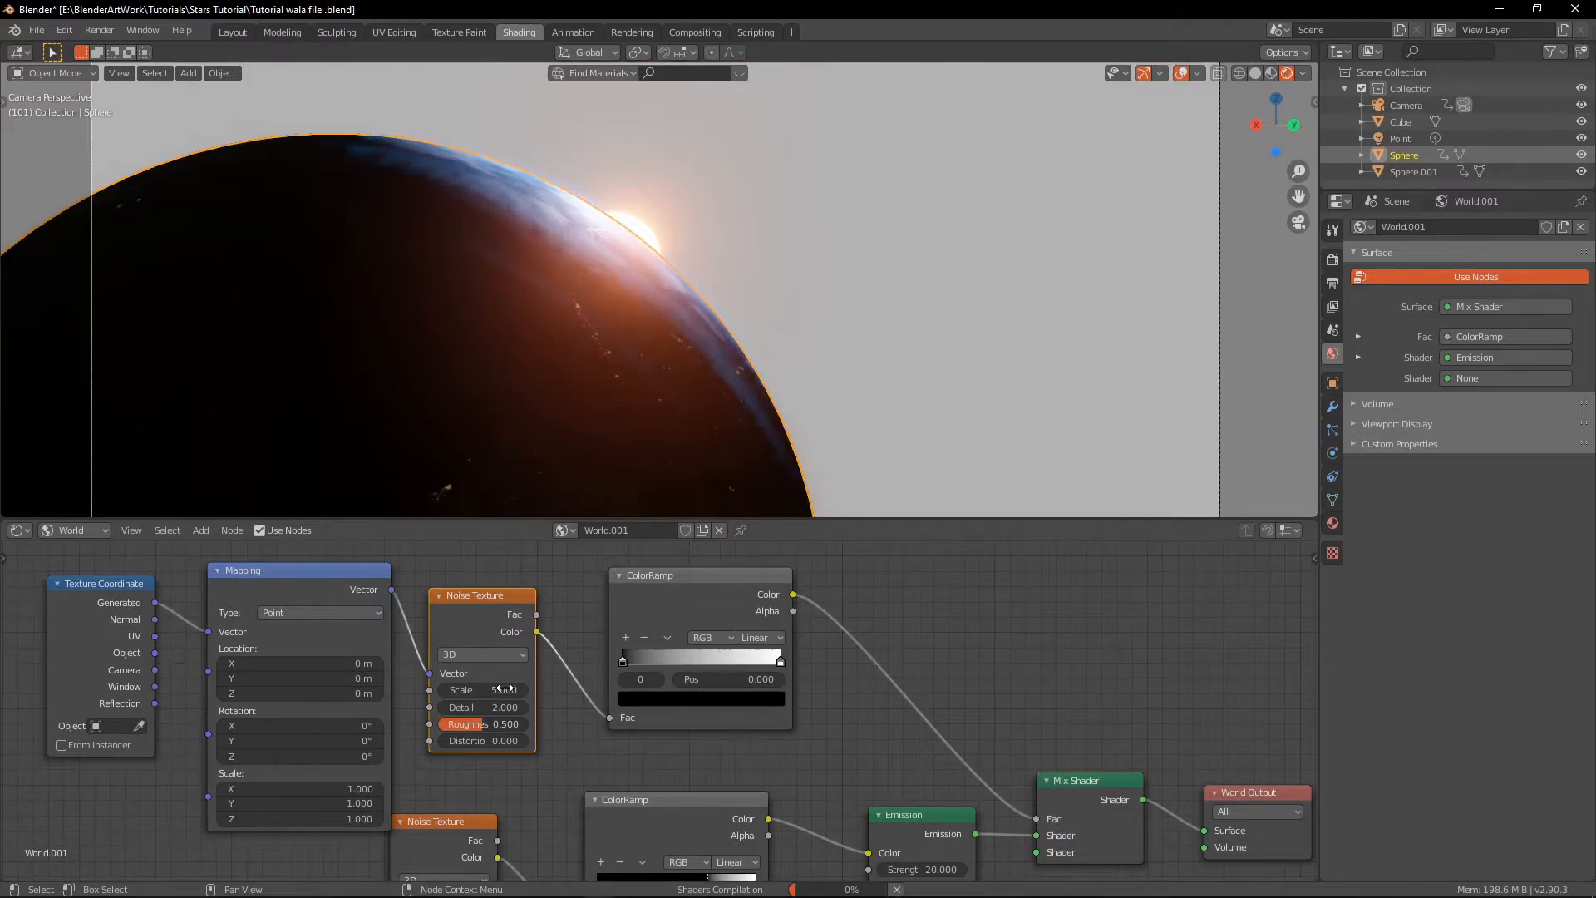
middle_click_drag(309, 666, 419, 693)
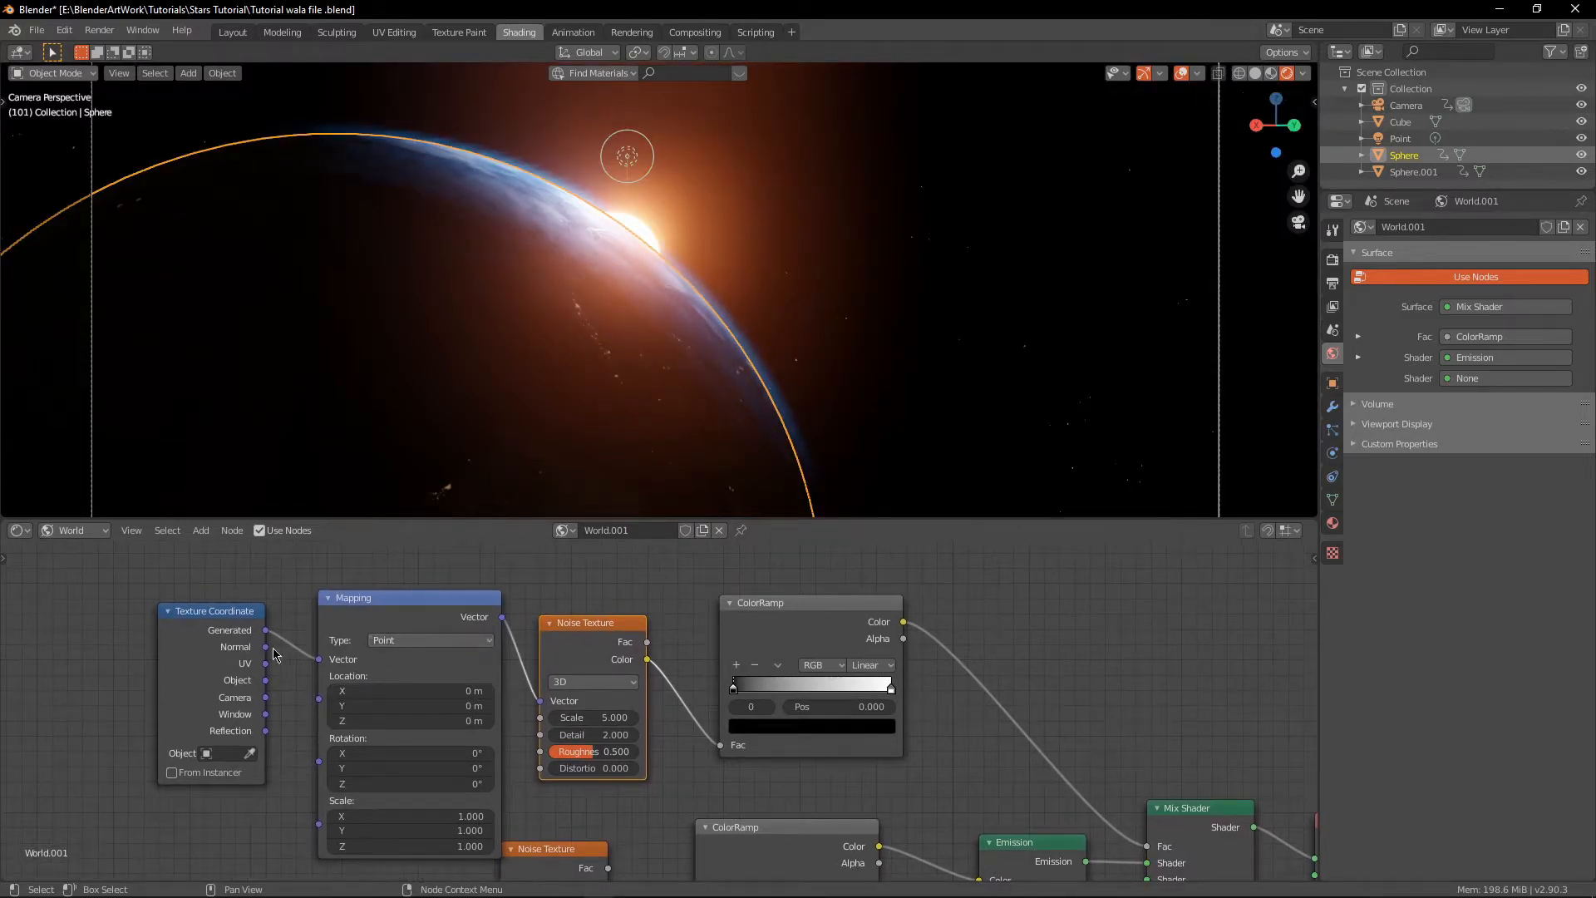
Open the add-on preferences and search the add-on list for "sun"
left_click(38, 30)
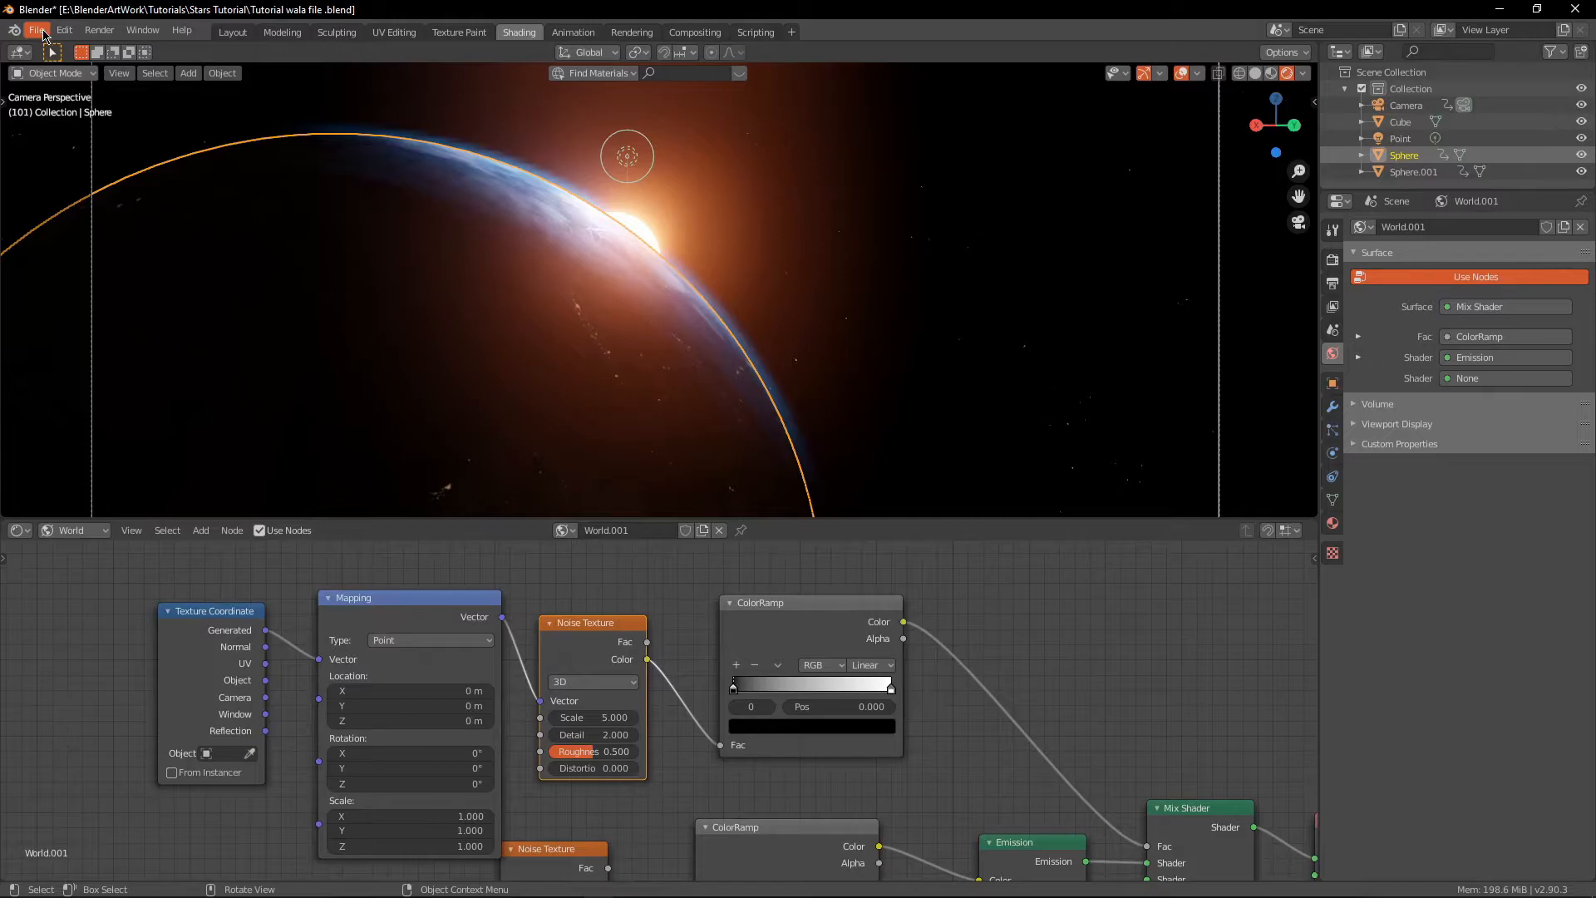
left_click(58, 30)
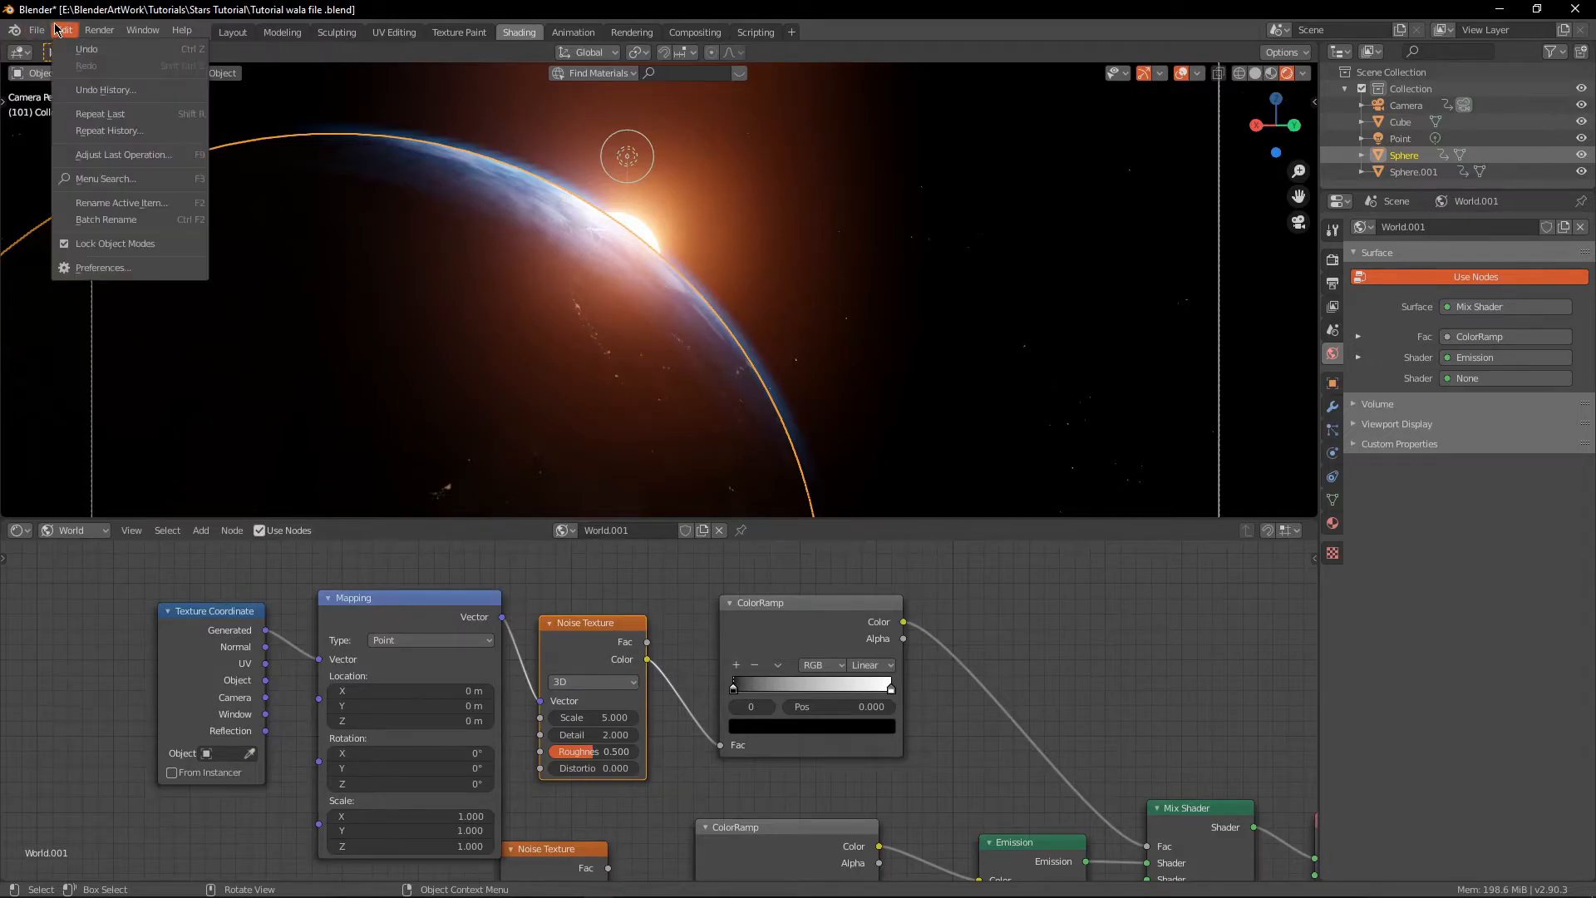
left_click(103, 267)
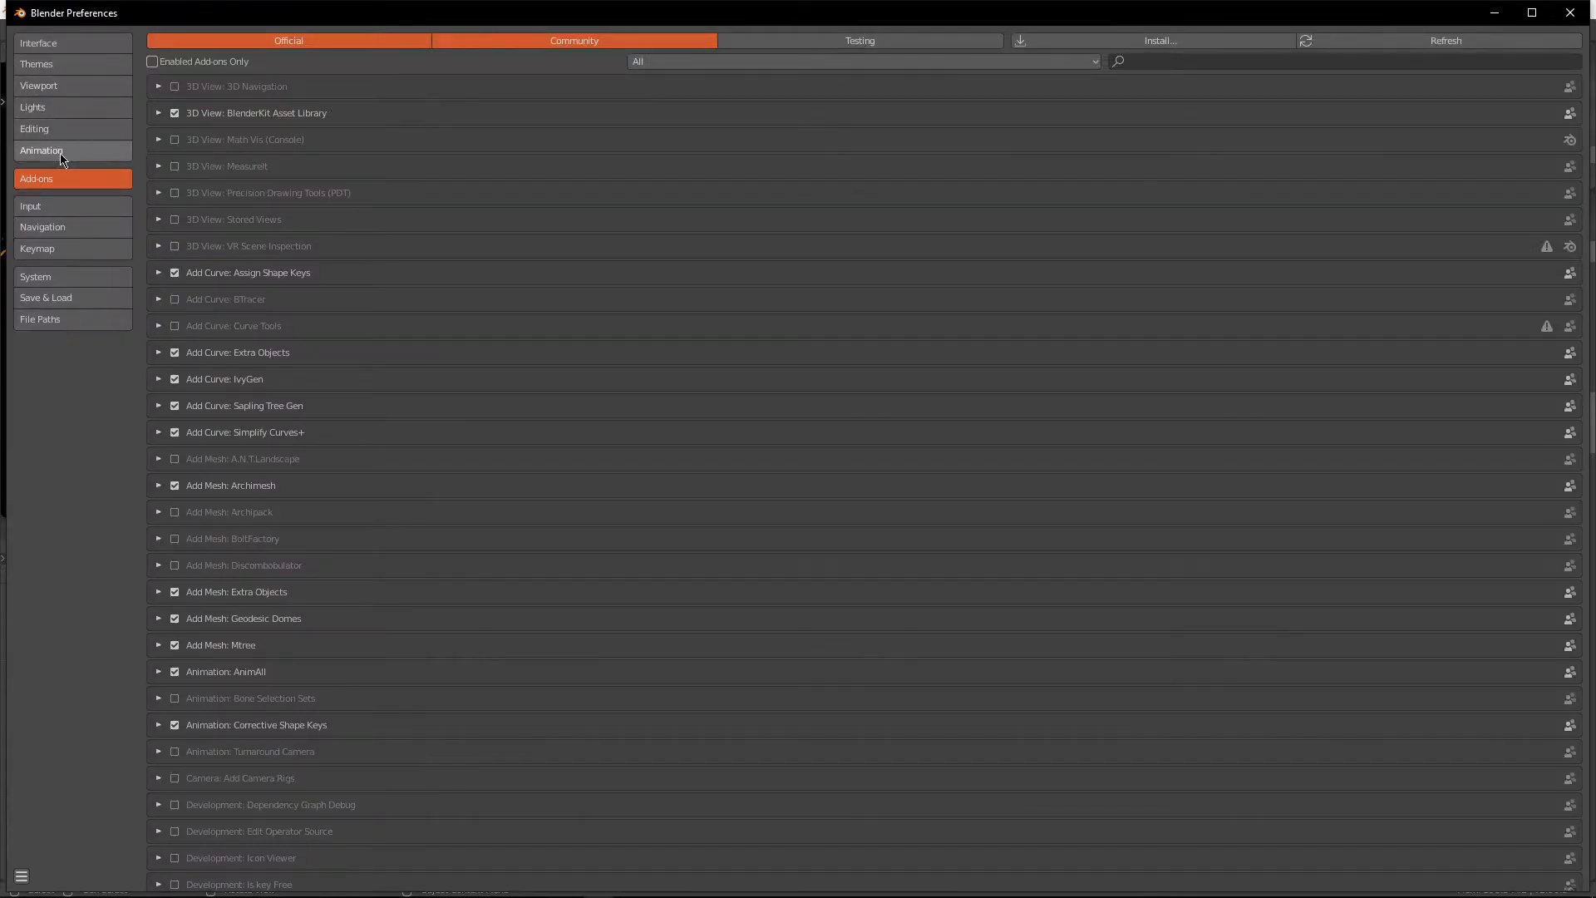
left_click(1217, 64)
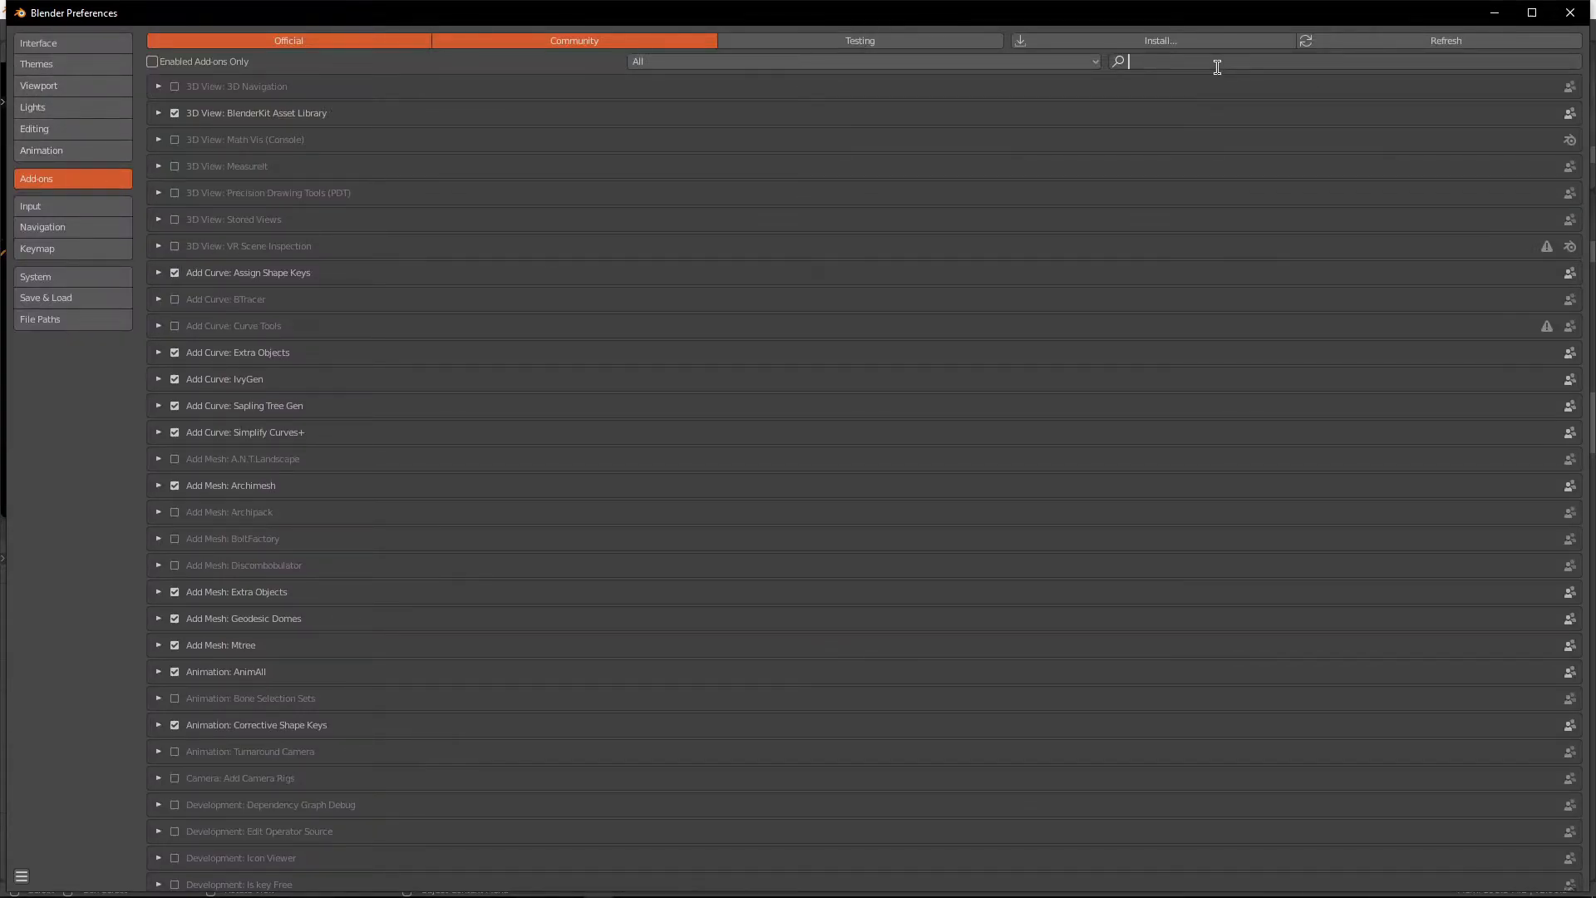
type("sun")
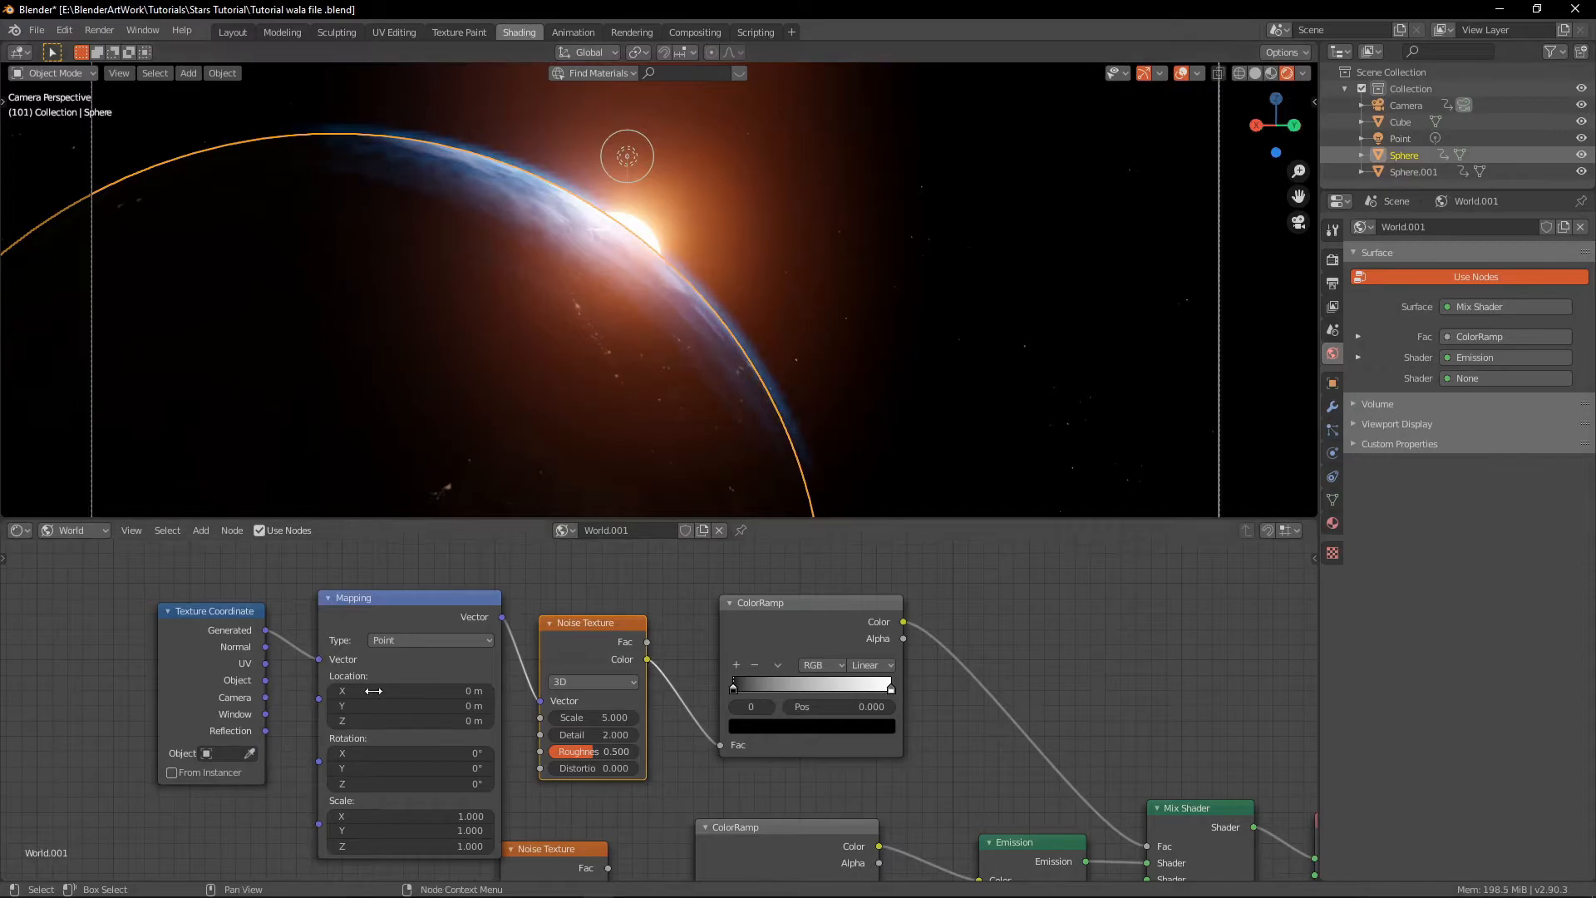
Add linked Texture Coordinate and Mapping nodes to the lower Noise Texture using Node Wrangler's texture setup, moving that texture down for room
scroll(374, 669, "down", 3)
middle_click_drag(588, 698, 587, 636)
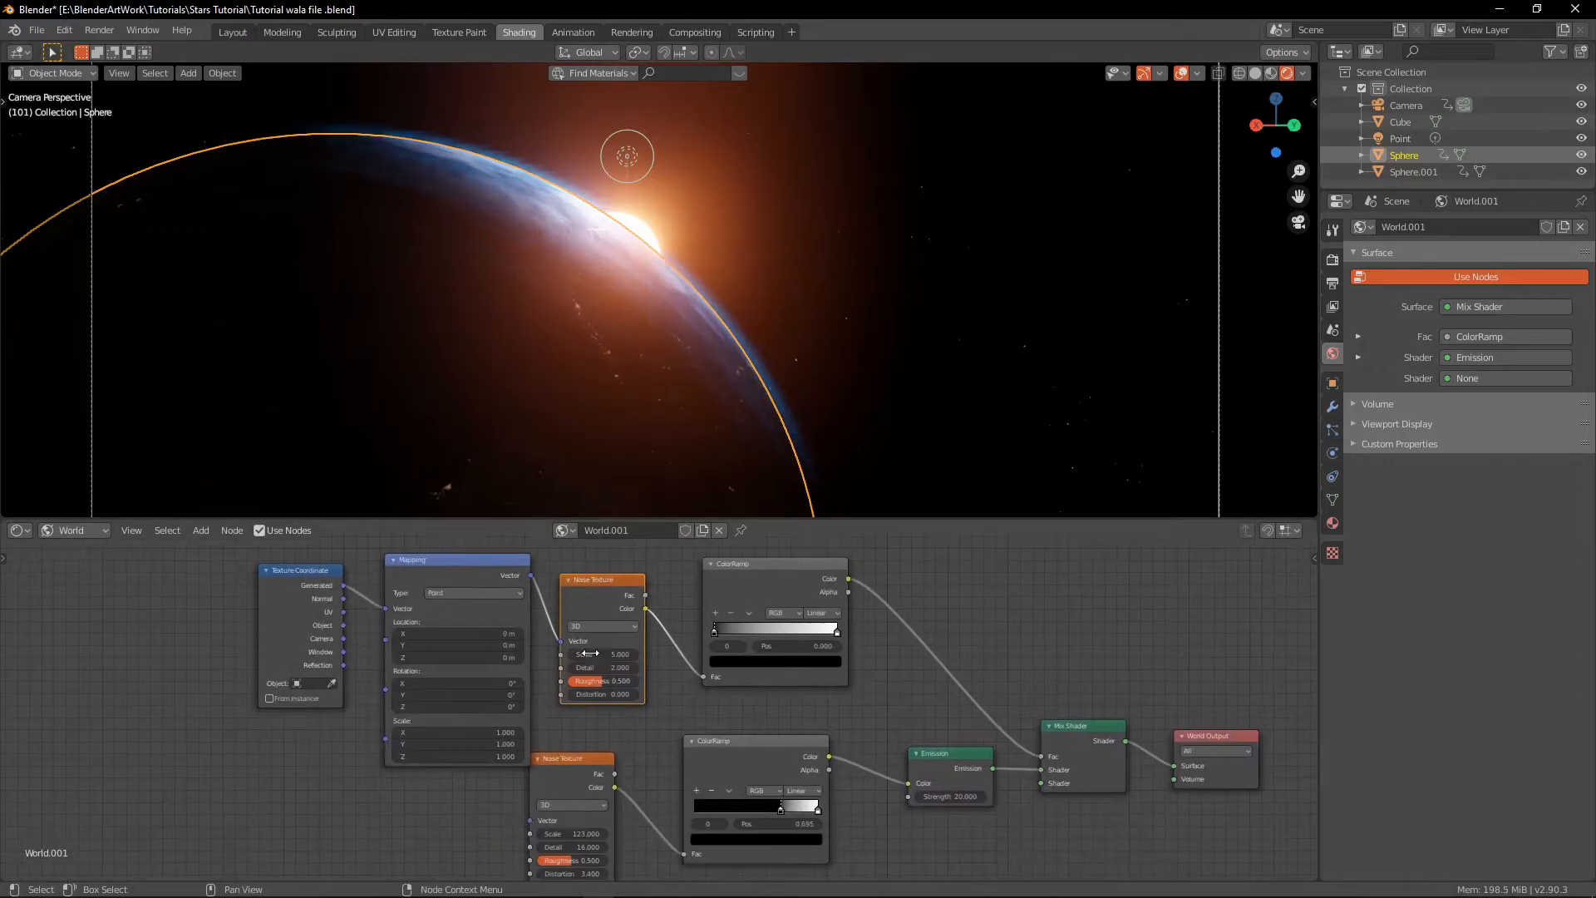
left_click_drag(217, 598, 730, 690)
left_click(588, 529)
left_click(815, 681)
scroll(627, 698, "down", 3)
scroll(459, 617, "up", 3)
scroll(459, 618, "up", 1)
middle_click_drag(504, 650, 602, 720)
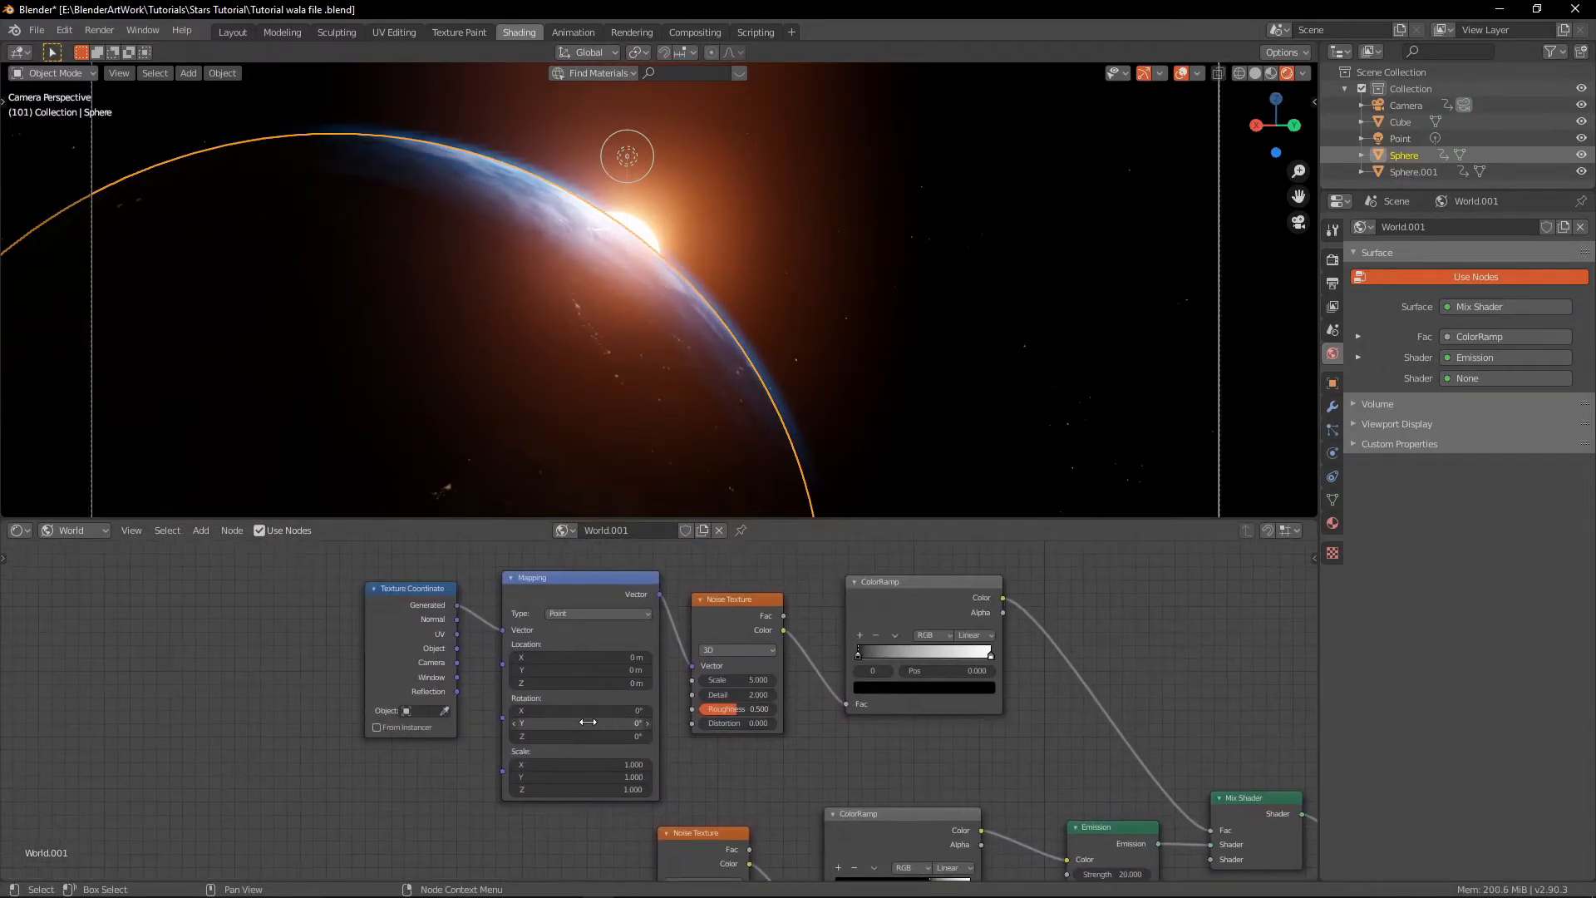
middle_click_drag(497, 735, 487, 689)
middle_click_drag(600, 790, 597, 740)
left_click_drag(691, 743, 697, 787)
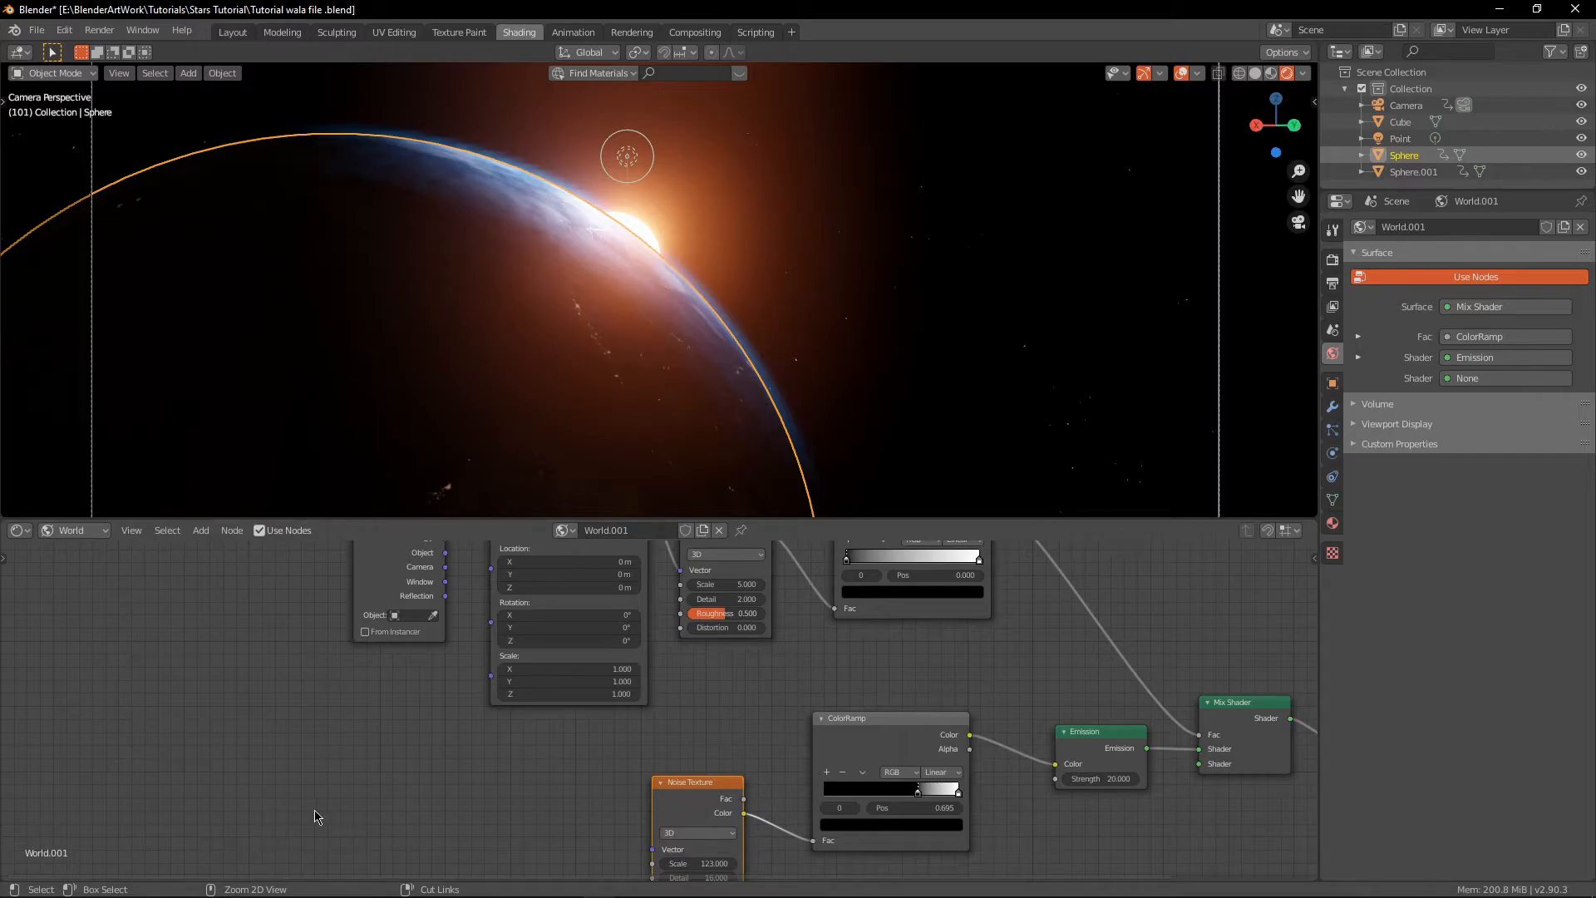
key("ctrl+t")
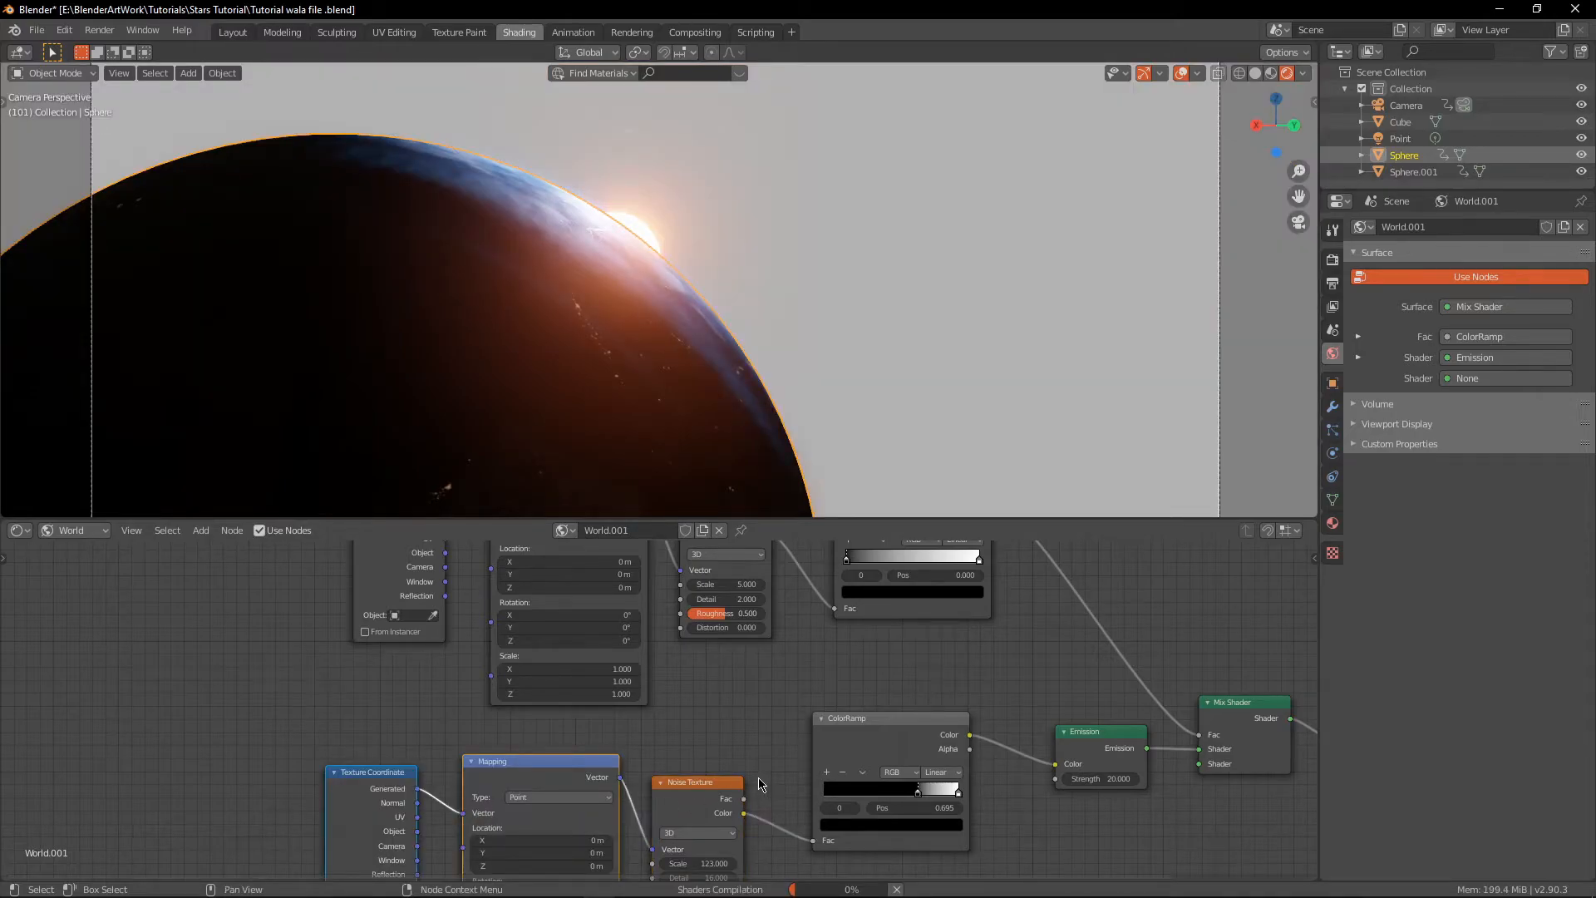
Set the X Rotation of the lower Mapping node to 1.4°
scroll(758, 784, "down", 4)
scroll(765, 781, "up", 5)
middle_click_drag(738, 781, 747, 707)
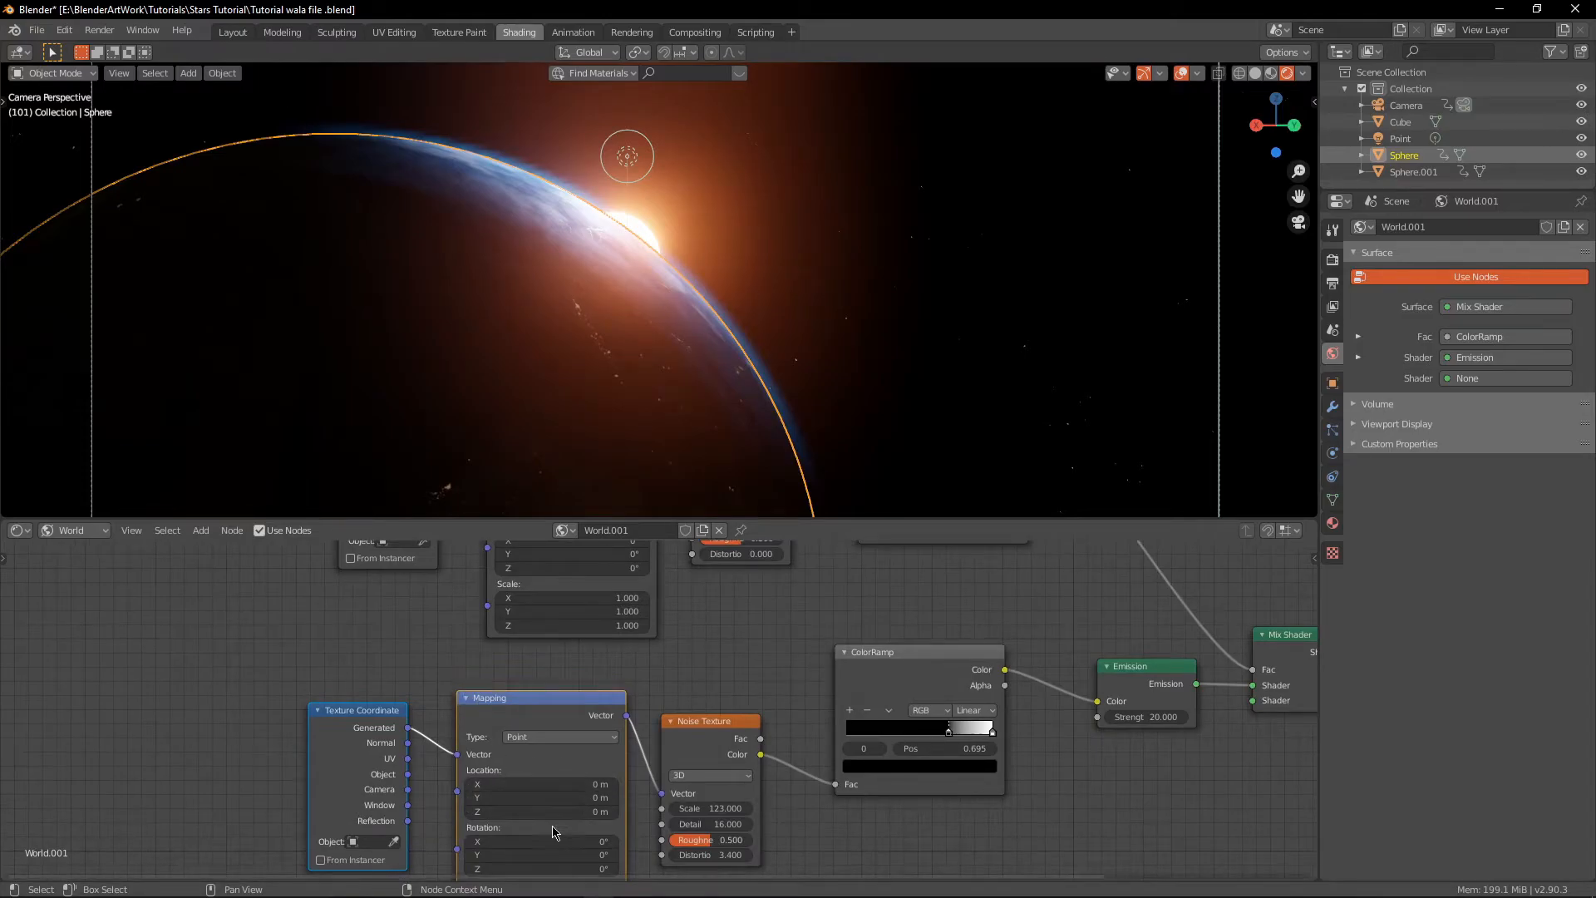
left_click_drag(513, 841, 527, 841)
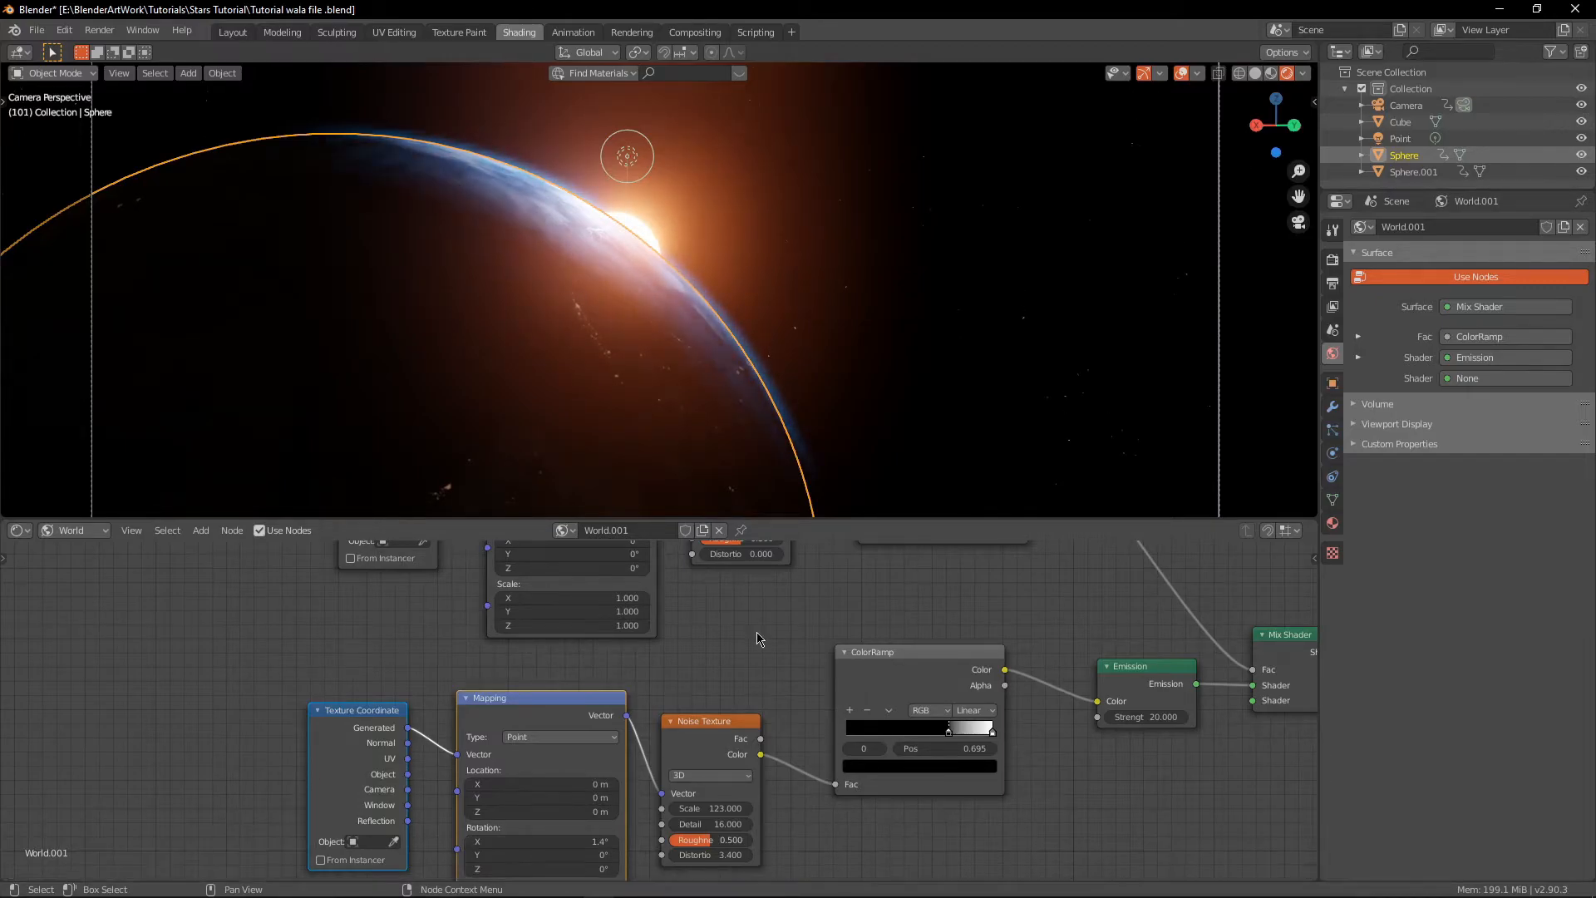
Move the upper ColorRamp's Color link from the Mix Shader's Fac to the World Output's Surface to preview the noise directly
scroll(781, 649, "up", 3)
middle_click_drag(792, 638, 820, 888)
scroll(1001, 764, "down", 4)
middle_click_drag(968, 763, 863, 805)
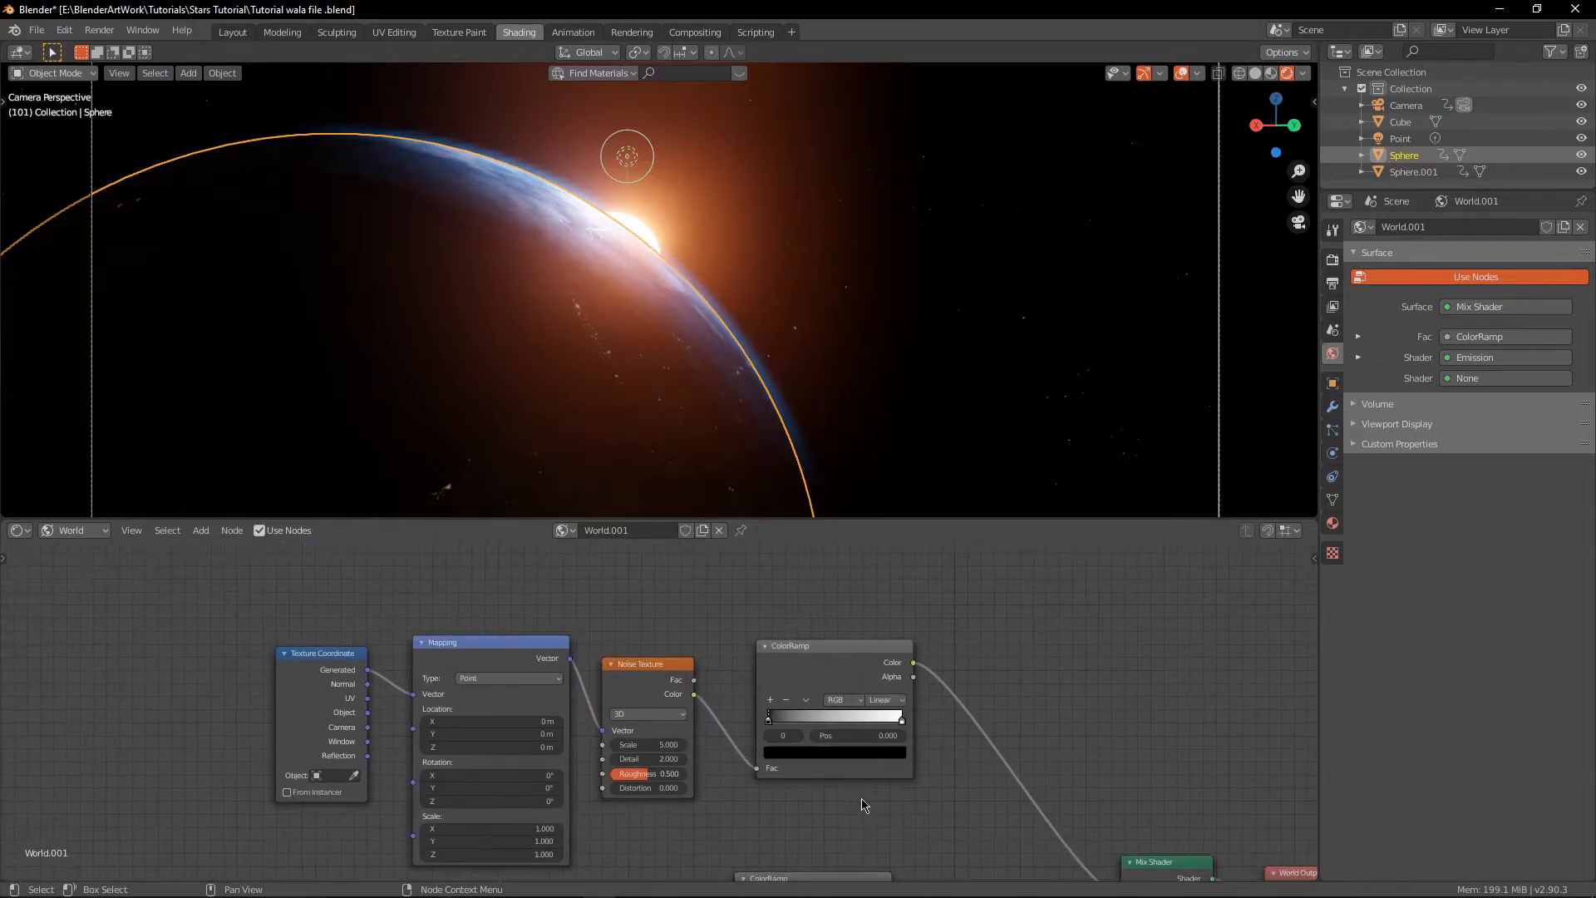
scroll(723, 678, "up", 1)
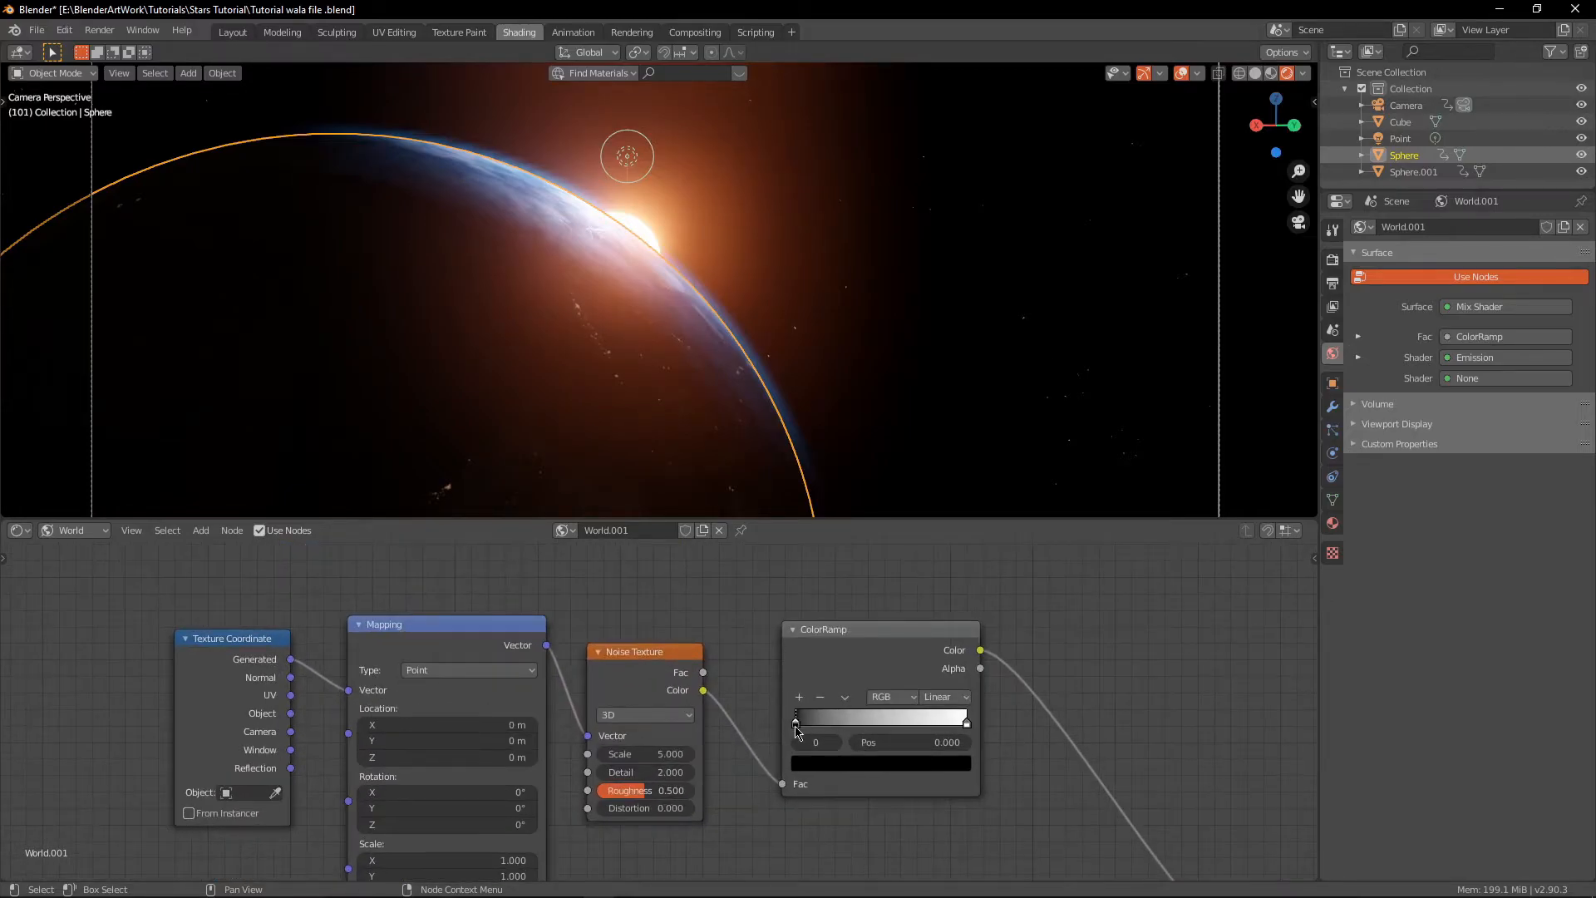
scroll(1058, 773, "down", 2)
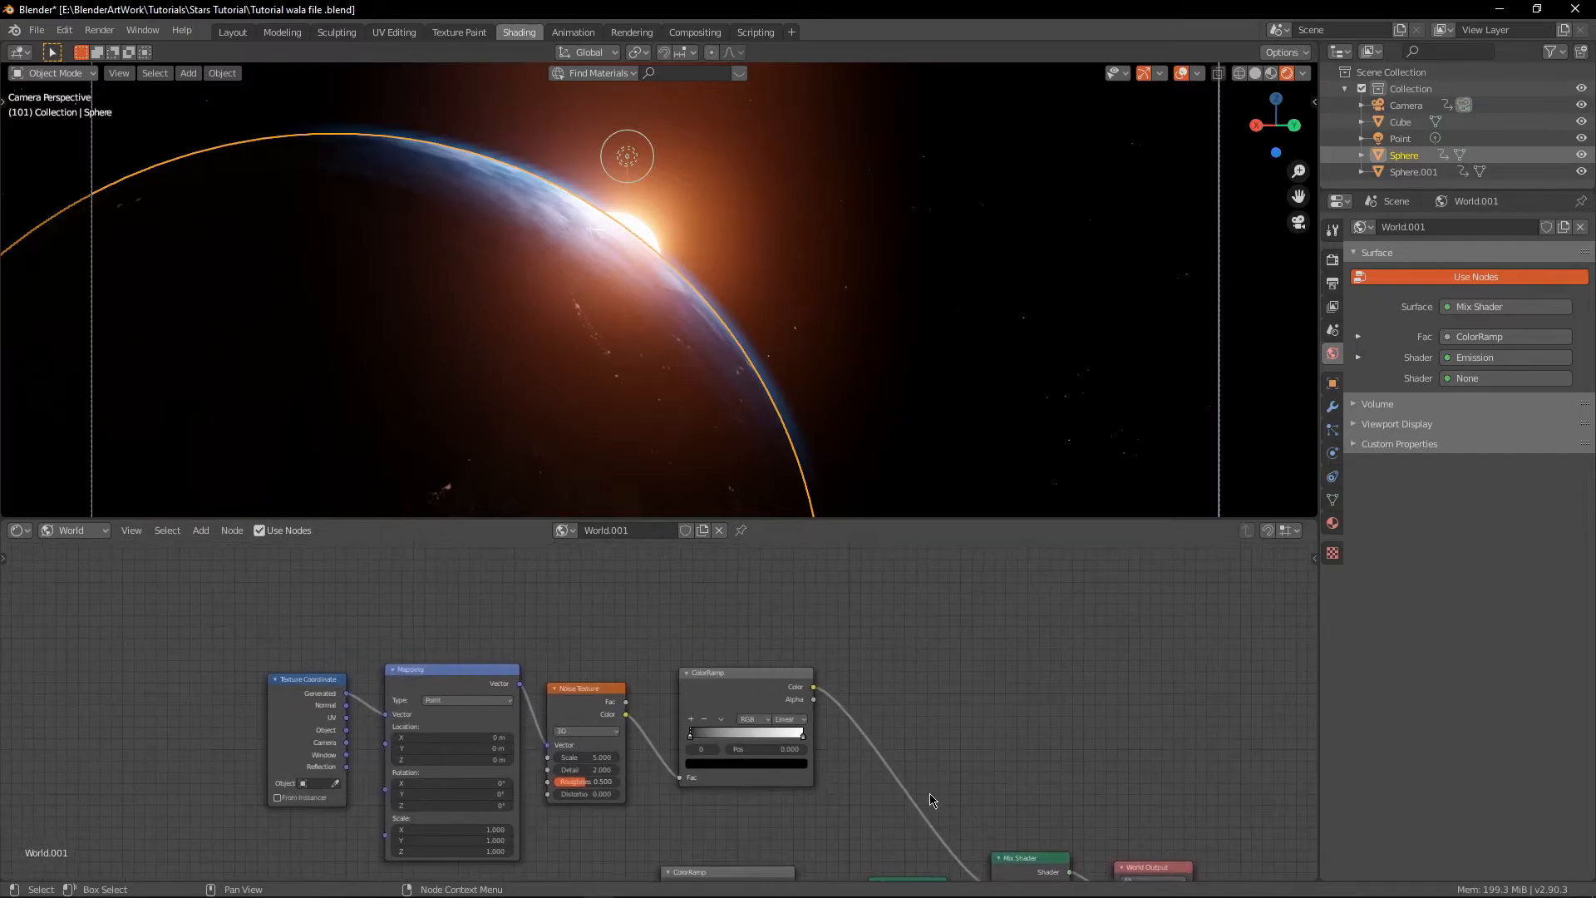
scroll(1091, 866, "down", 1)
middle_click_drag(1037, 840, 912, 715)
scroll(912, 715, "up", 8)
middle_click_drag(1043, 773, 916, 806)
left_click_drag(874, 824, 1094, 841)
left_click_drag(1011, 803, 1081, 834)
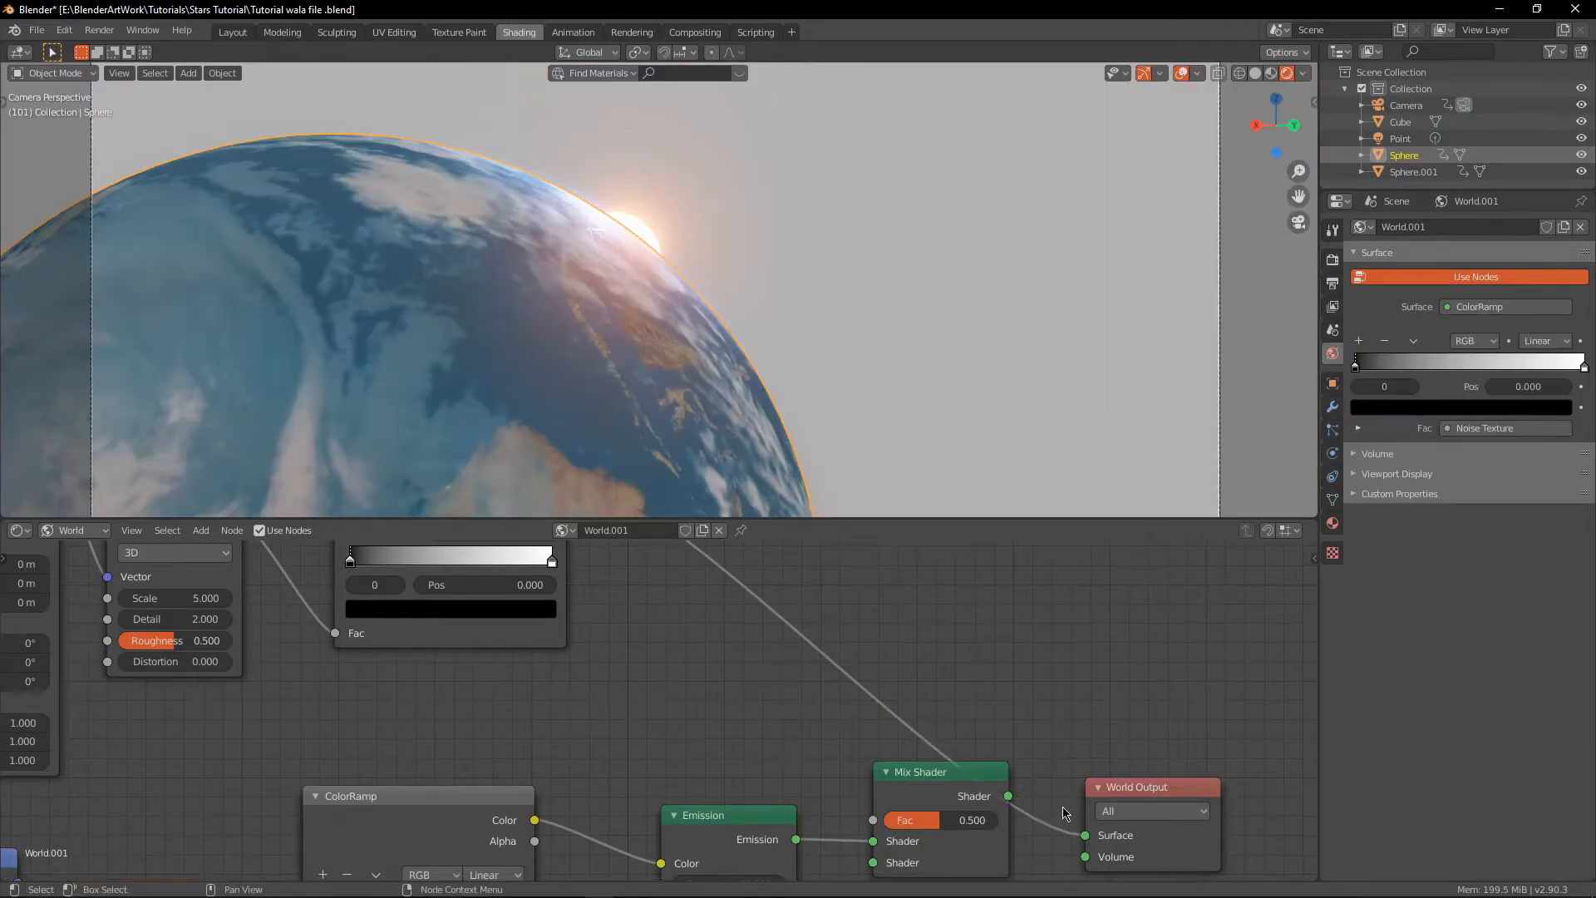
Reverse the upper ColorRamp's stops, placing the white stop at 0 and the black stop at 0.477
scroll(820, 276, "down", 4)
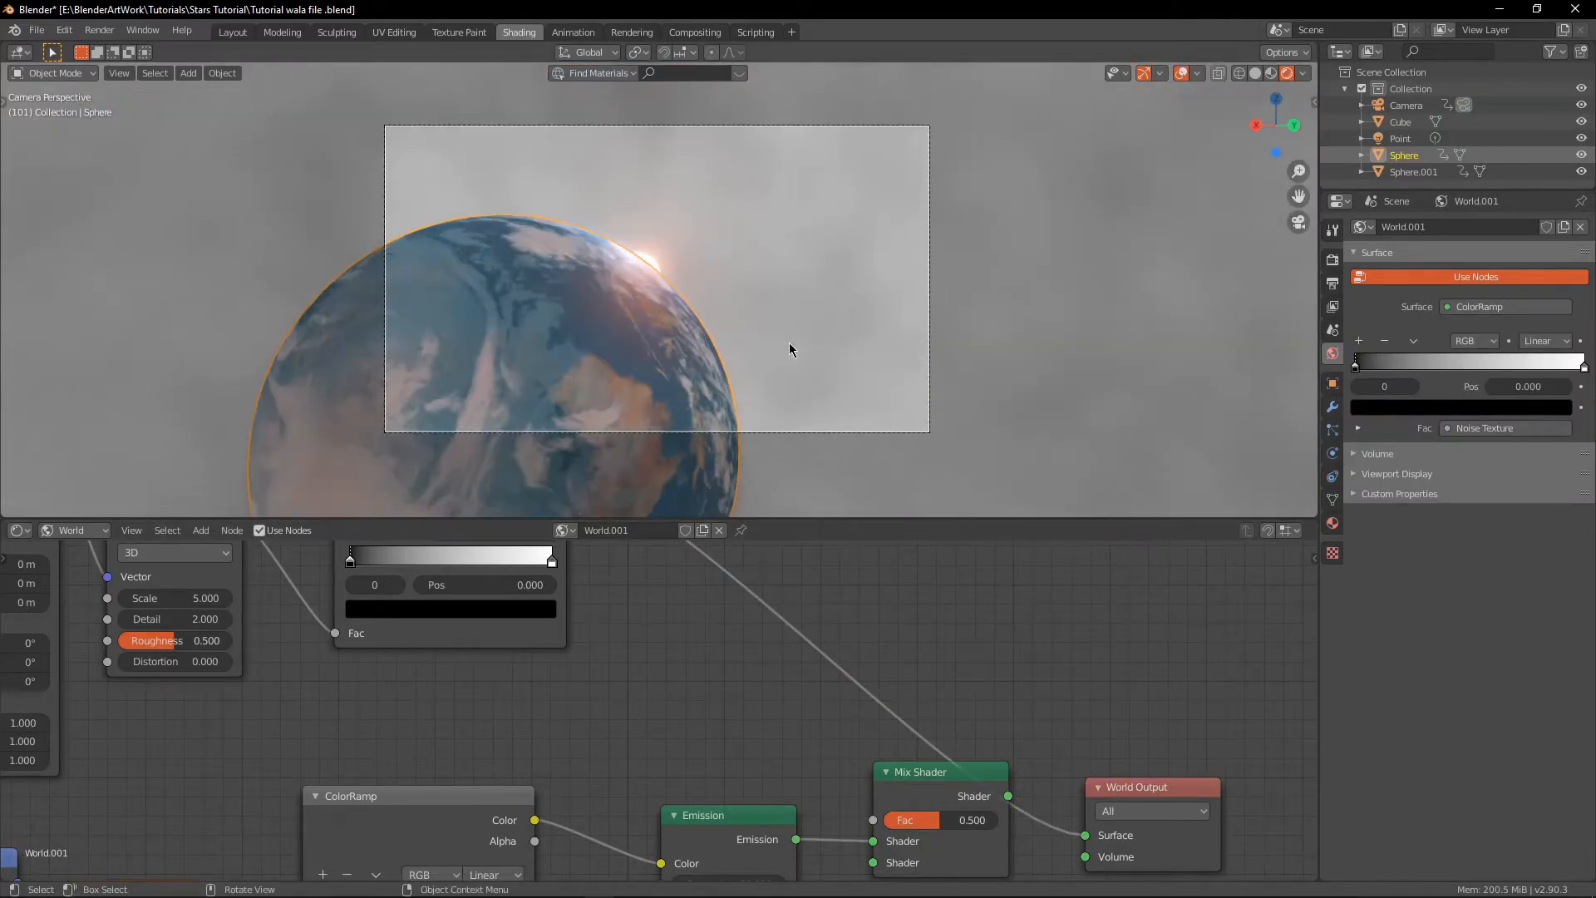
middle_click_drag(614, 656, 735, 800)
scroll(661, 708, "up", 1)
left_click_drag(443, 706, 549, 707)
left_click_drag(679, 709, 413, 715)
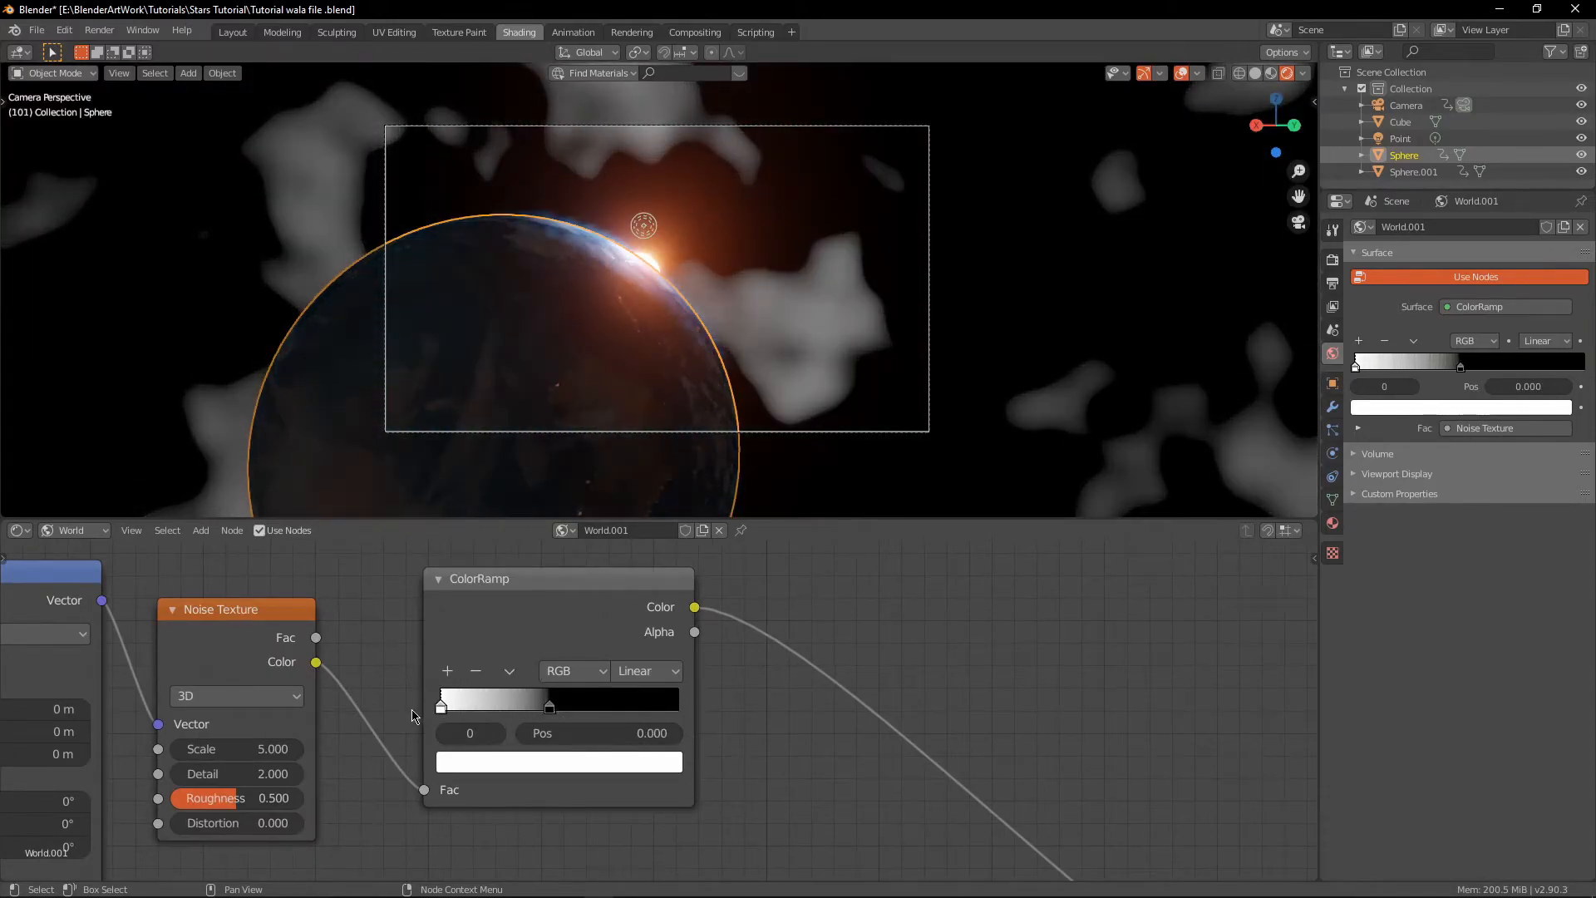
key("g")
left_click(572, 708)
left_click(571, 708)
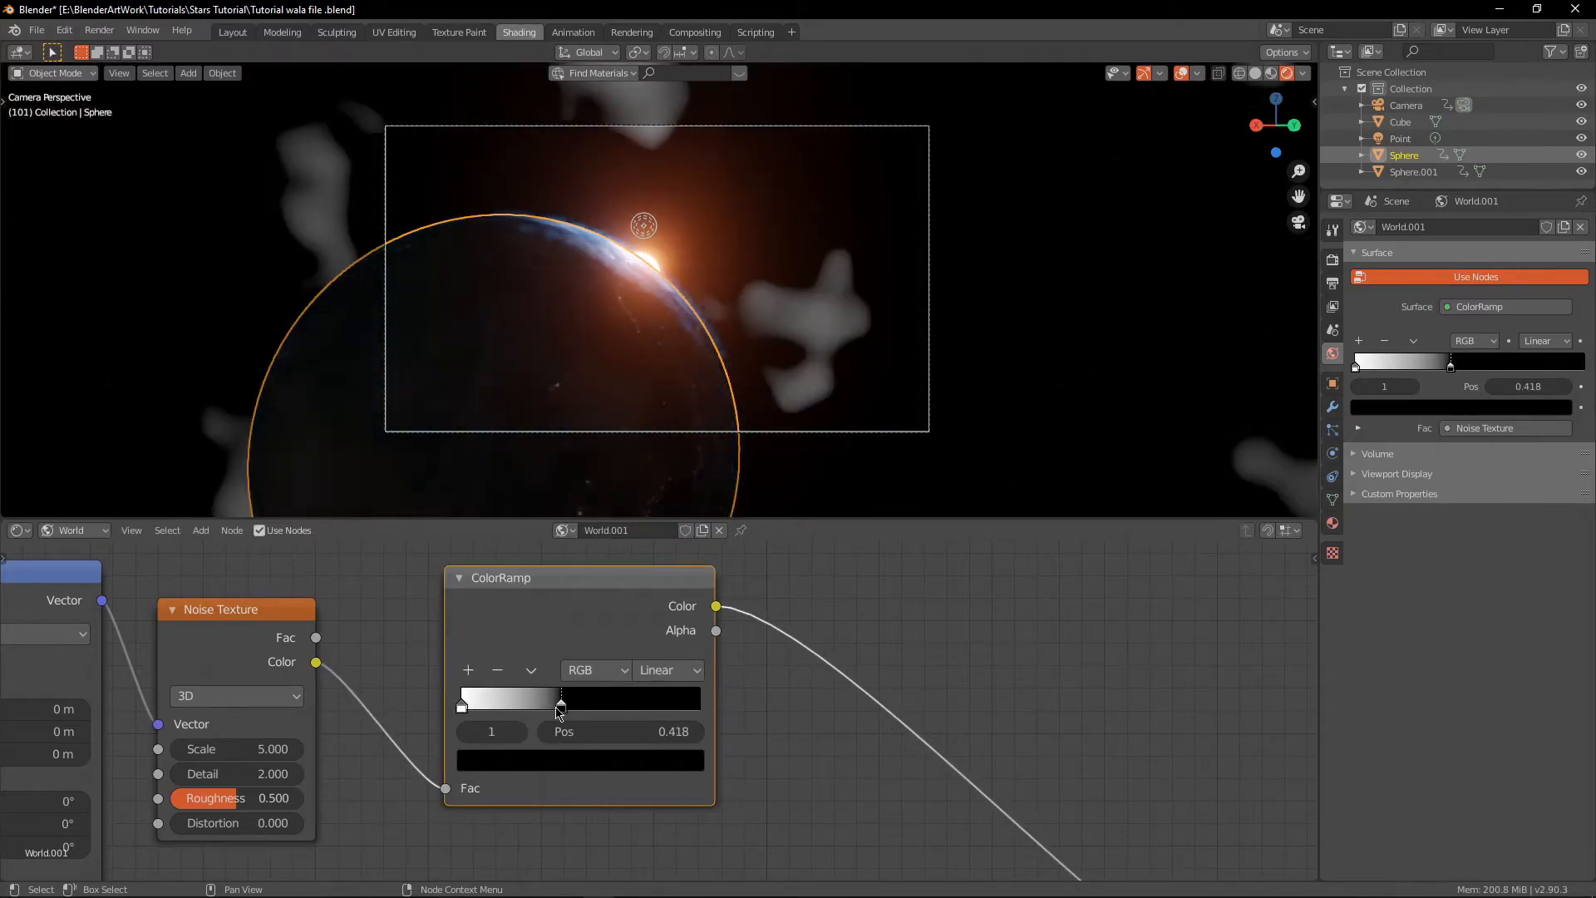
left_click_drag(577, 717, 581, 717)
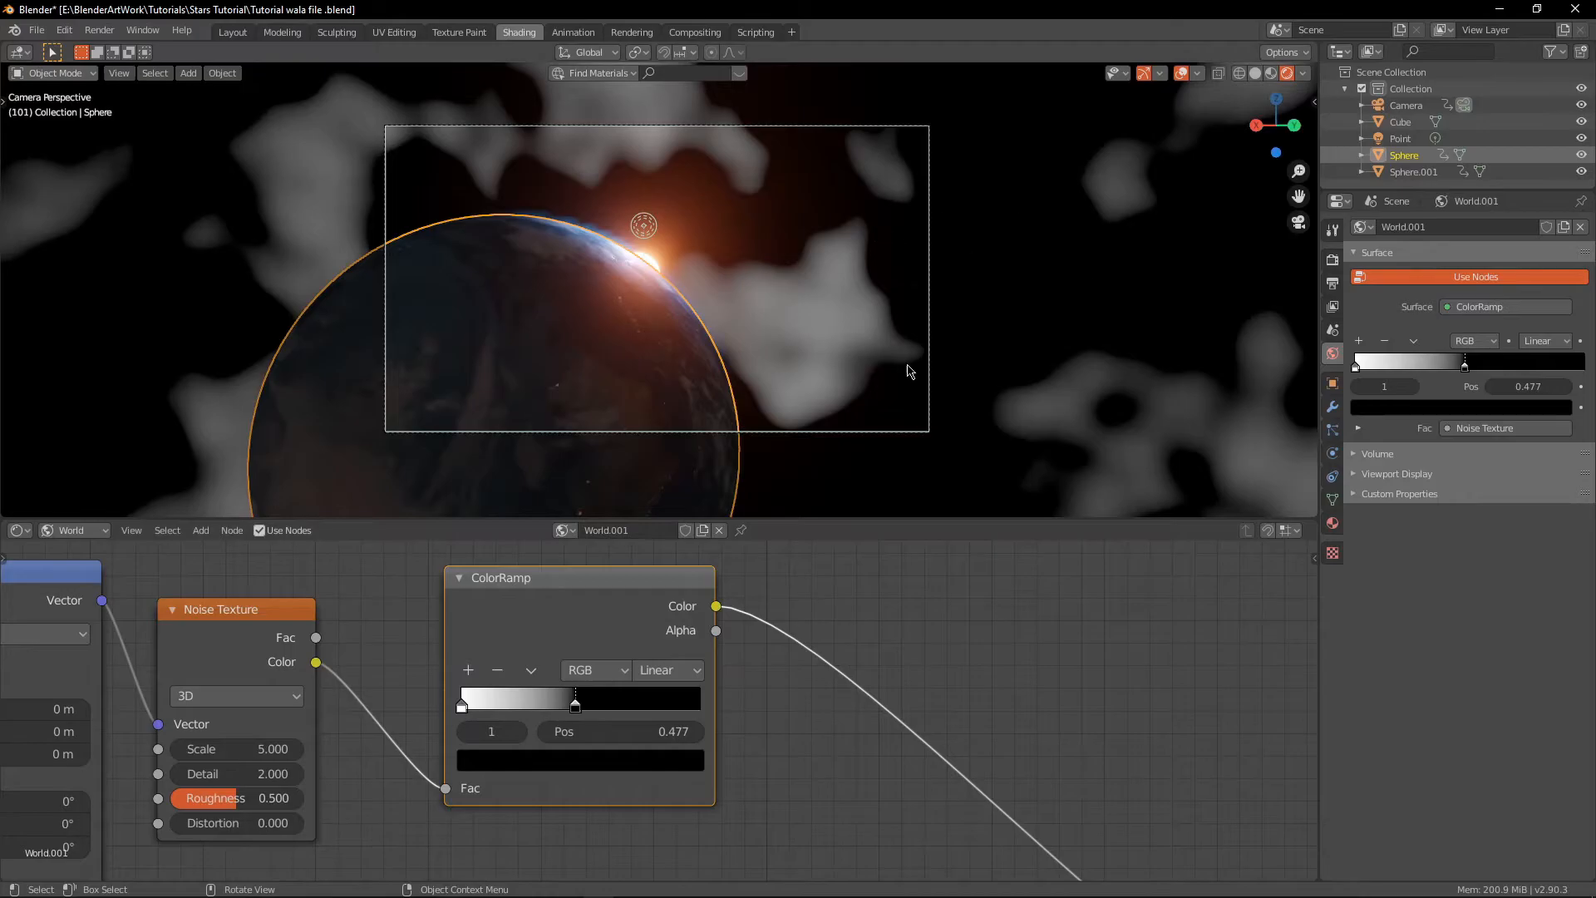
Set the upper Noise Texture's Scale to 7 and the upper ColorRamp's black stop position to 0.450
scroll(907, 379, "down", 3)
scroll(831, 366, "up", 3)
left_click_drag(571, 707, 576, 713)
left_click_drag(241, 749, 310, 749)
left_click_drag(576, 708, 572, 710)
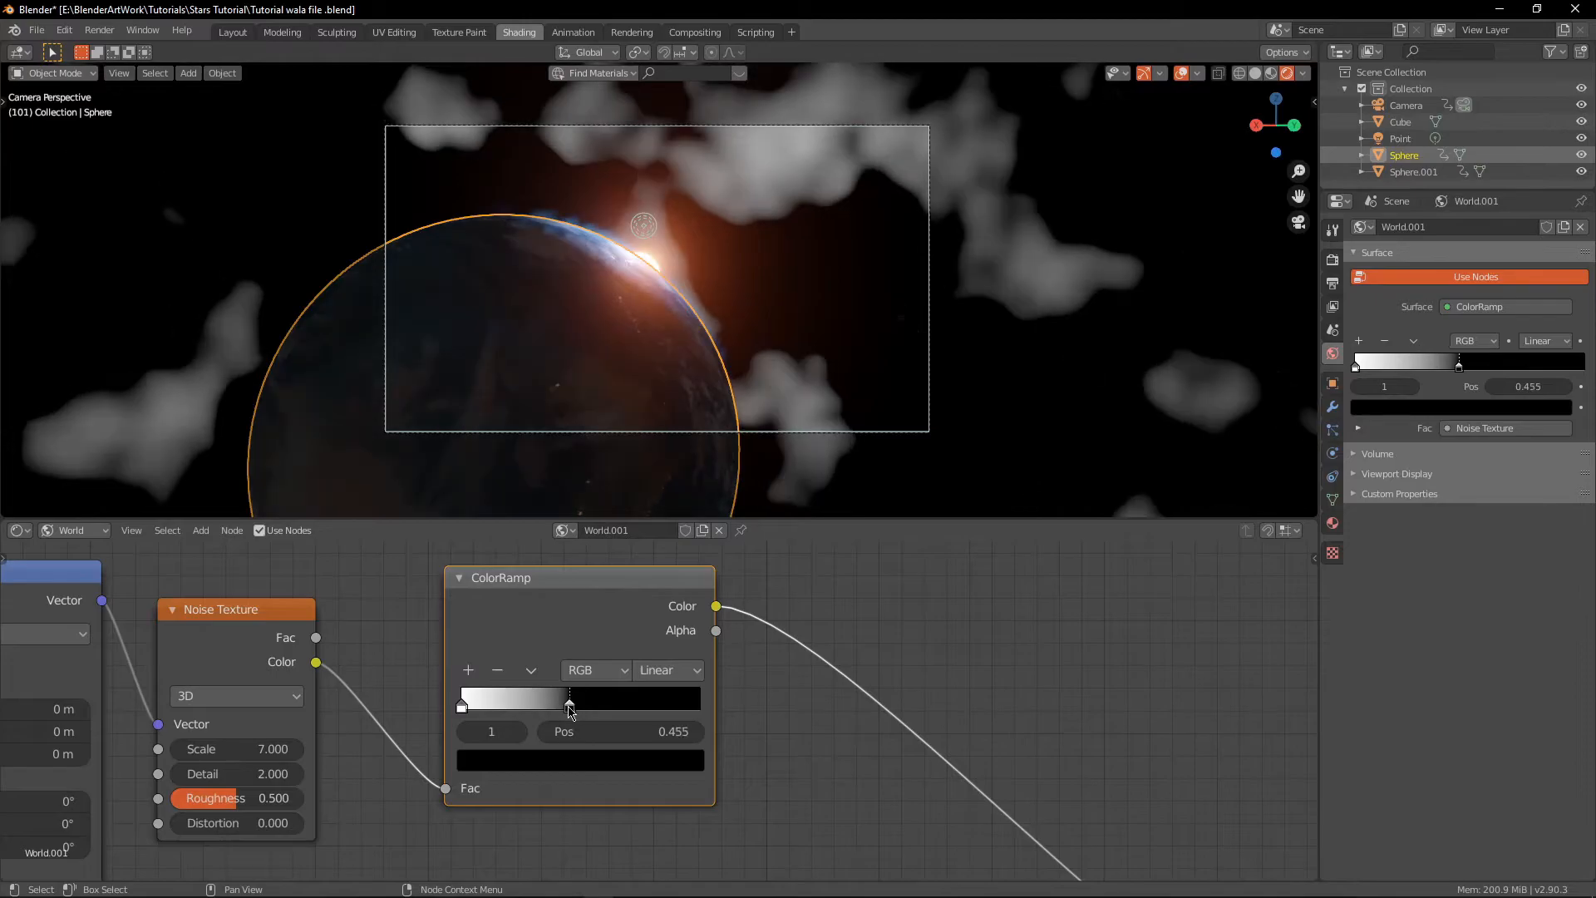
Lighten the upper ColorRamp's black stop to dark grey with an HSV Value of 0.266
scroll(657, 706, "up", 2)
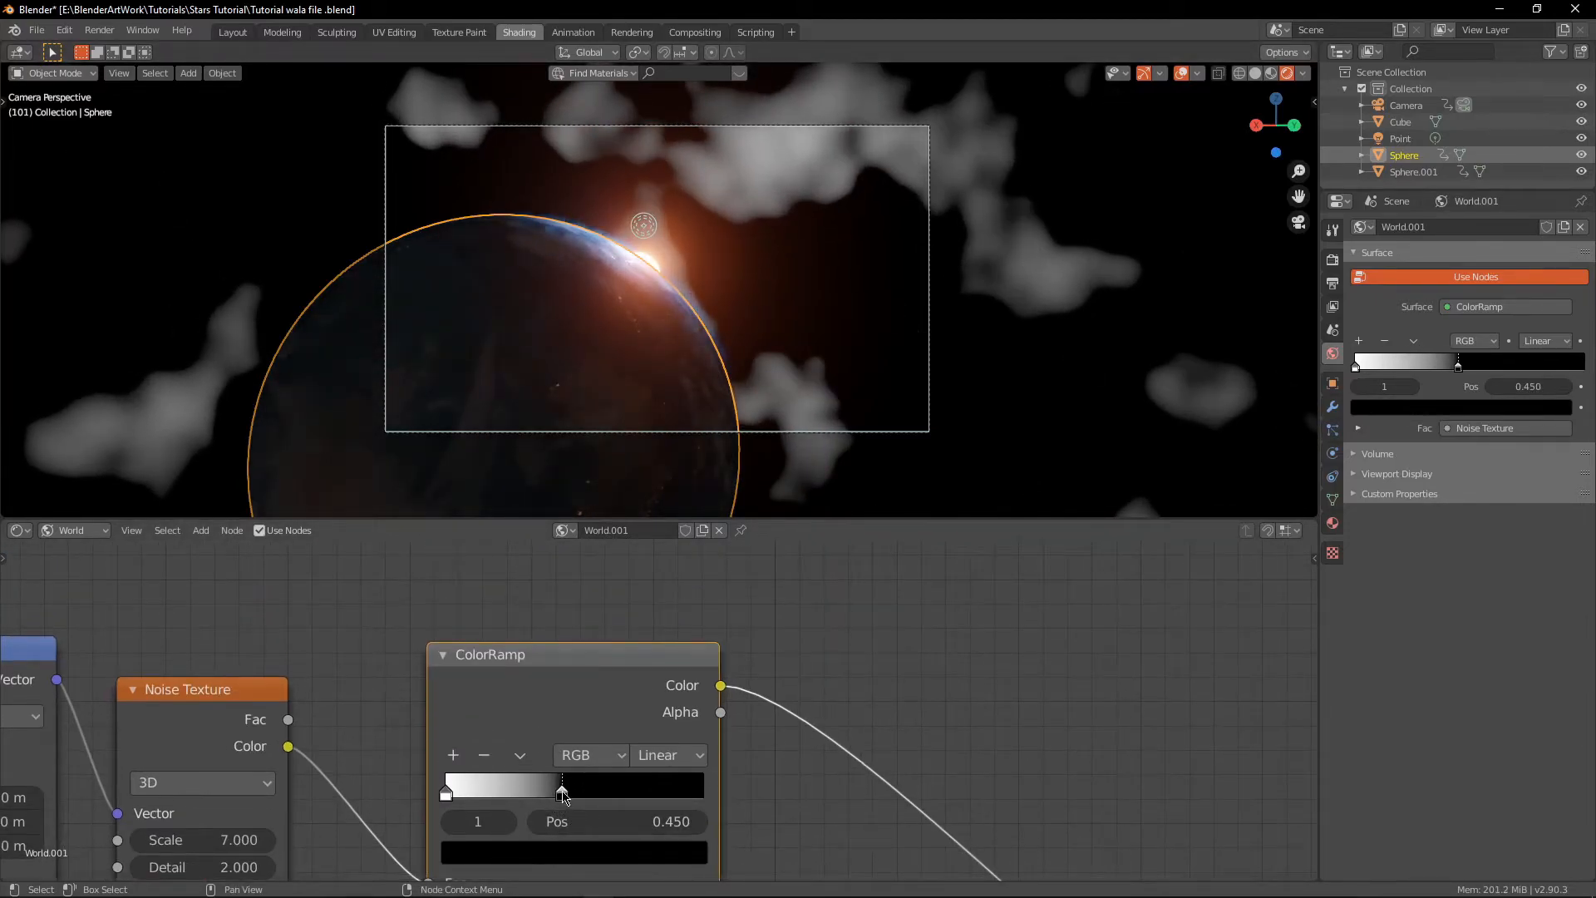
left_click(564, 855)
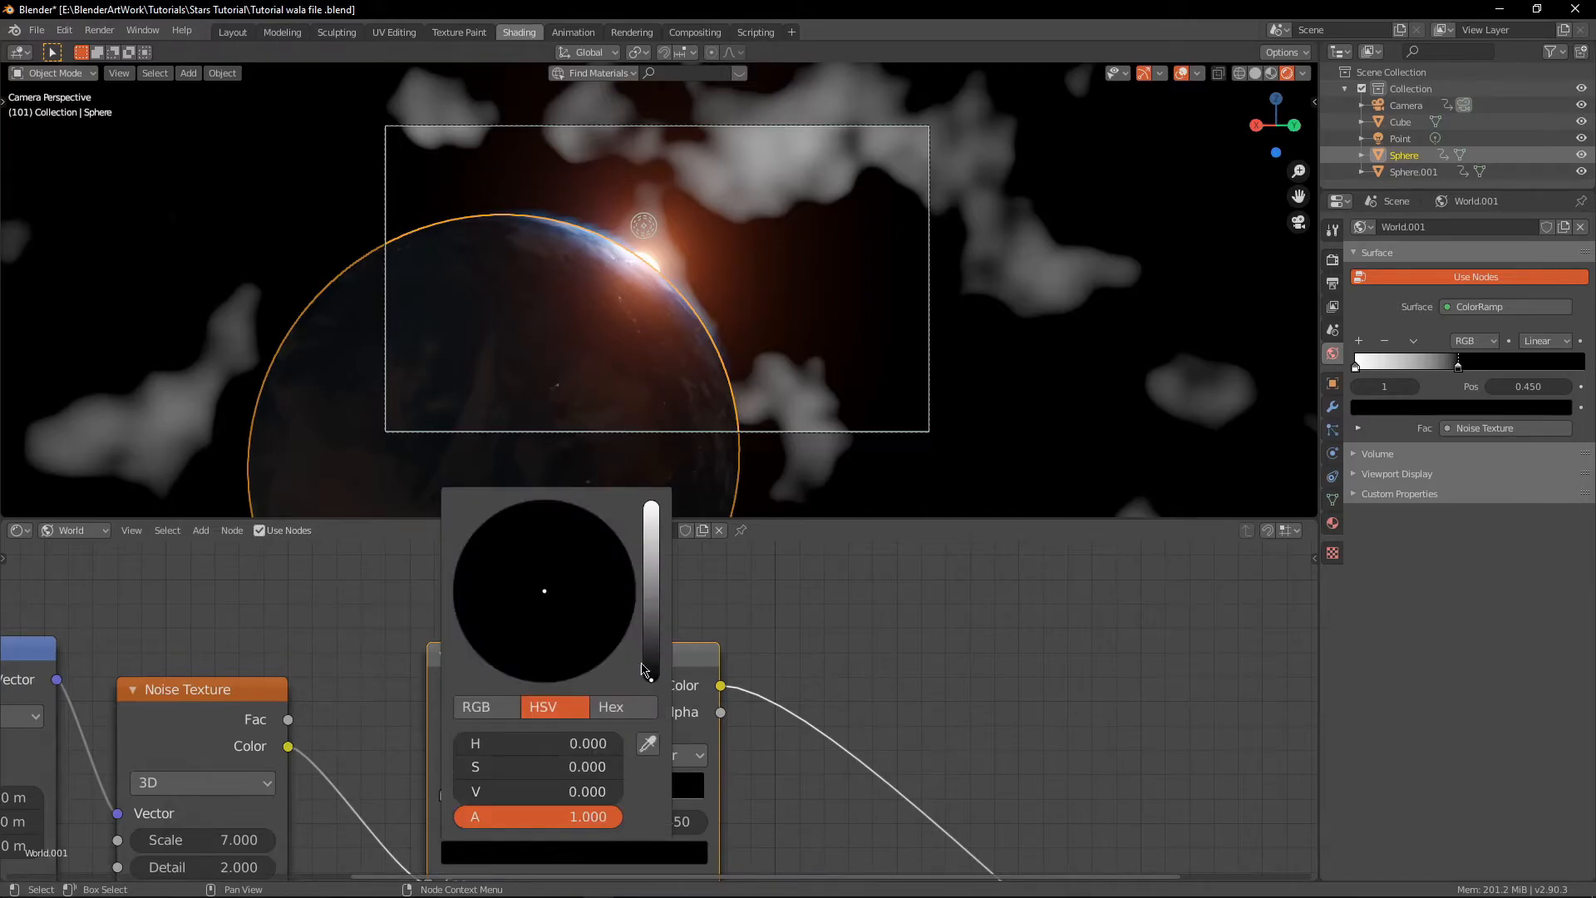
mouse_move(540, 792)
left_mouse_down()
mouse_move(581, 791)
mouse_move(550, 791)
left_mouse_up()
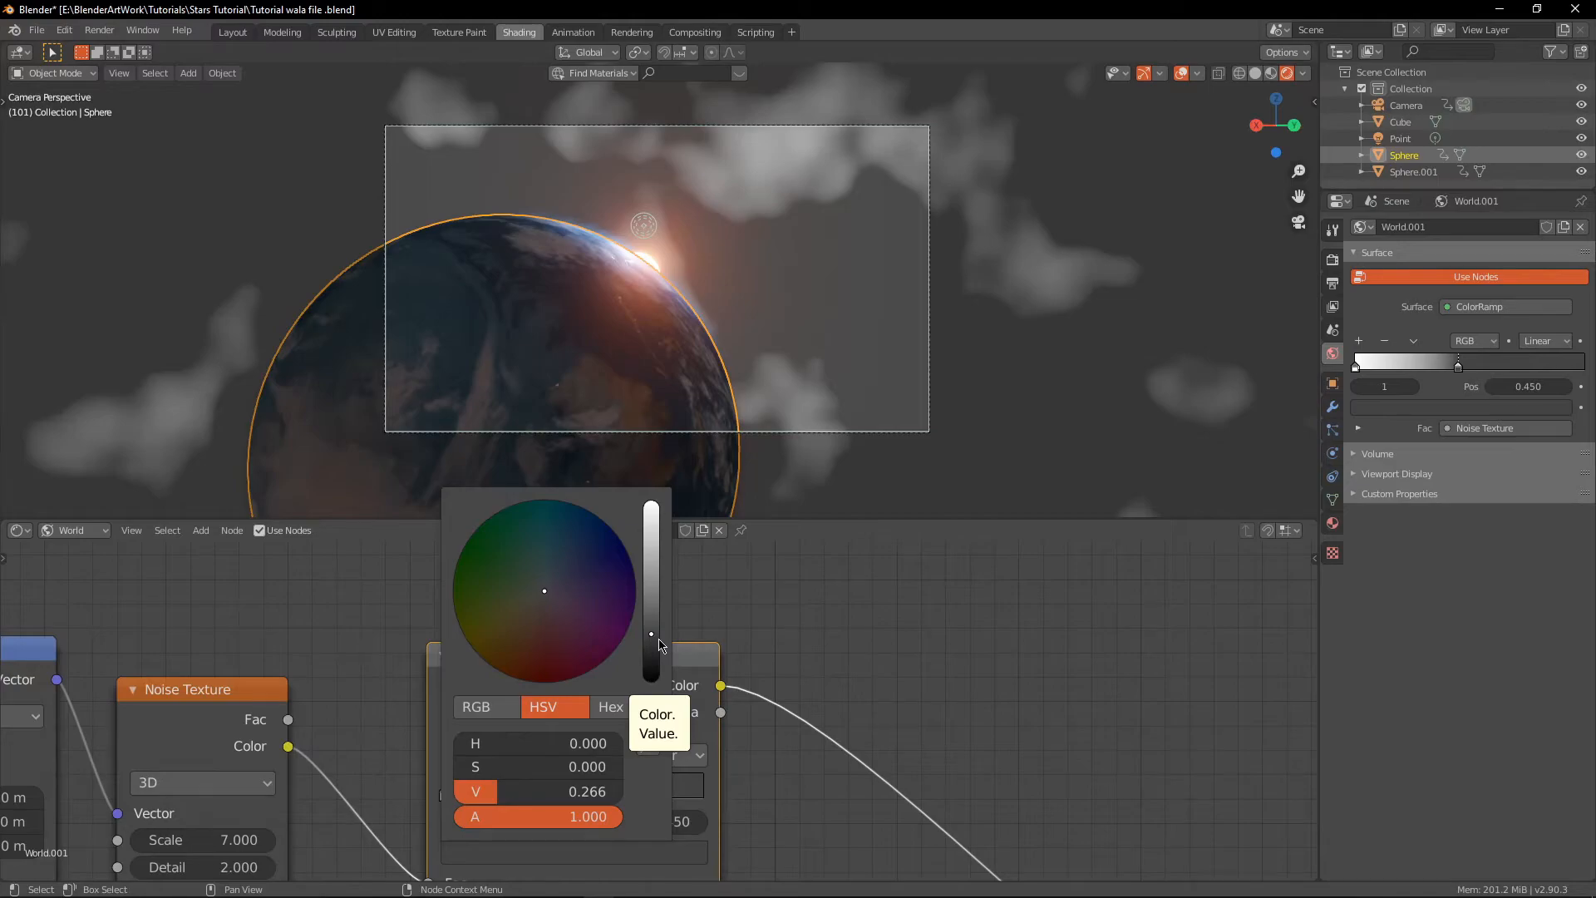
Reconnect the upper ColorRamp's Color to the Mix Shader's Fac and the Mix Shader's output to the World Output's Surface
scroll(736, 752, "down", 1)
middle_click_drag(726, 765, 809, 759)
middle_click_drag(213, 754, 608, 729)
scroll(921, 729, "down", 6)
middle_click_drag(921, 729, 744, 715)
middle_click_drag(962, 696, 724, 632)
scroll(944, 753, "up", 5)
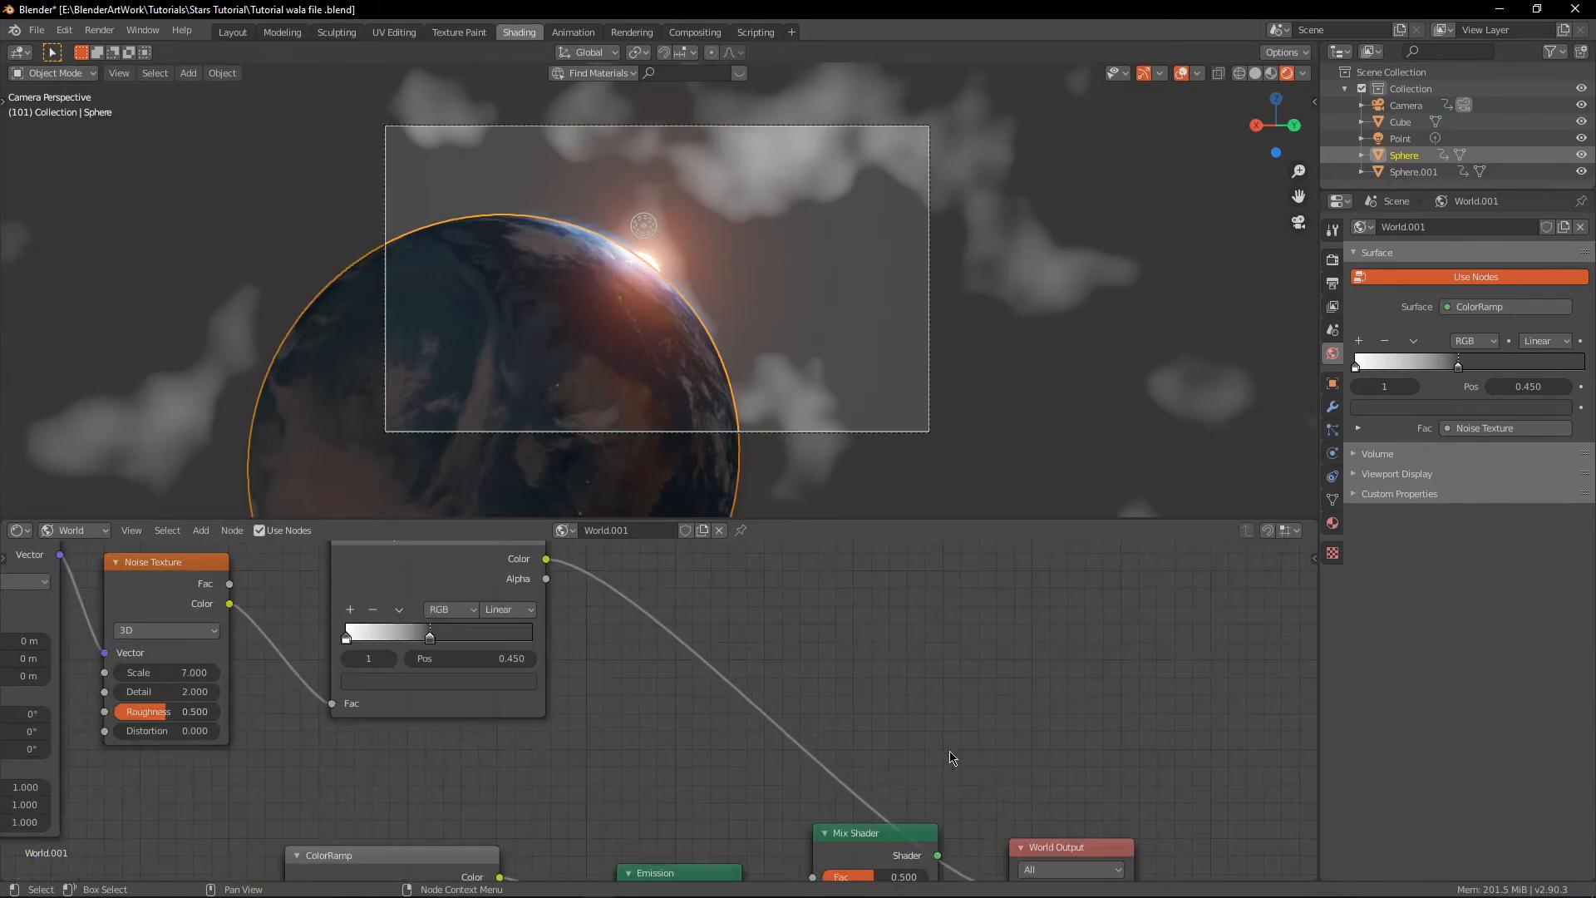
middle_click_drag(945, 754, 867, 676)
left_click_drag(933, 814, 780, 808)
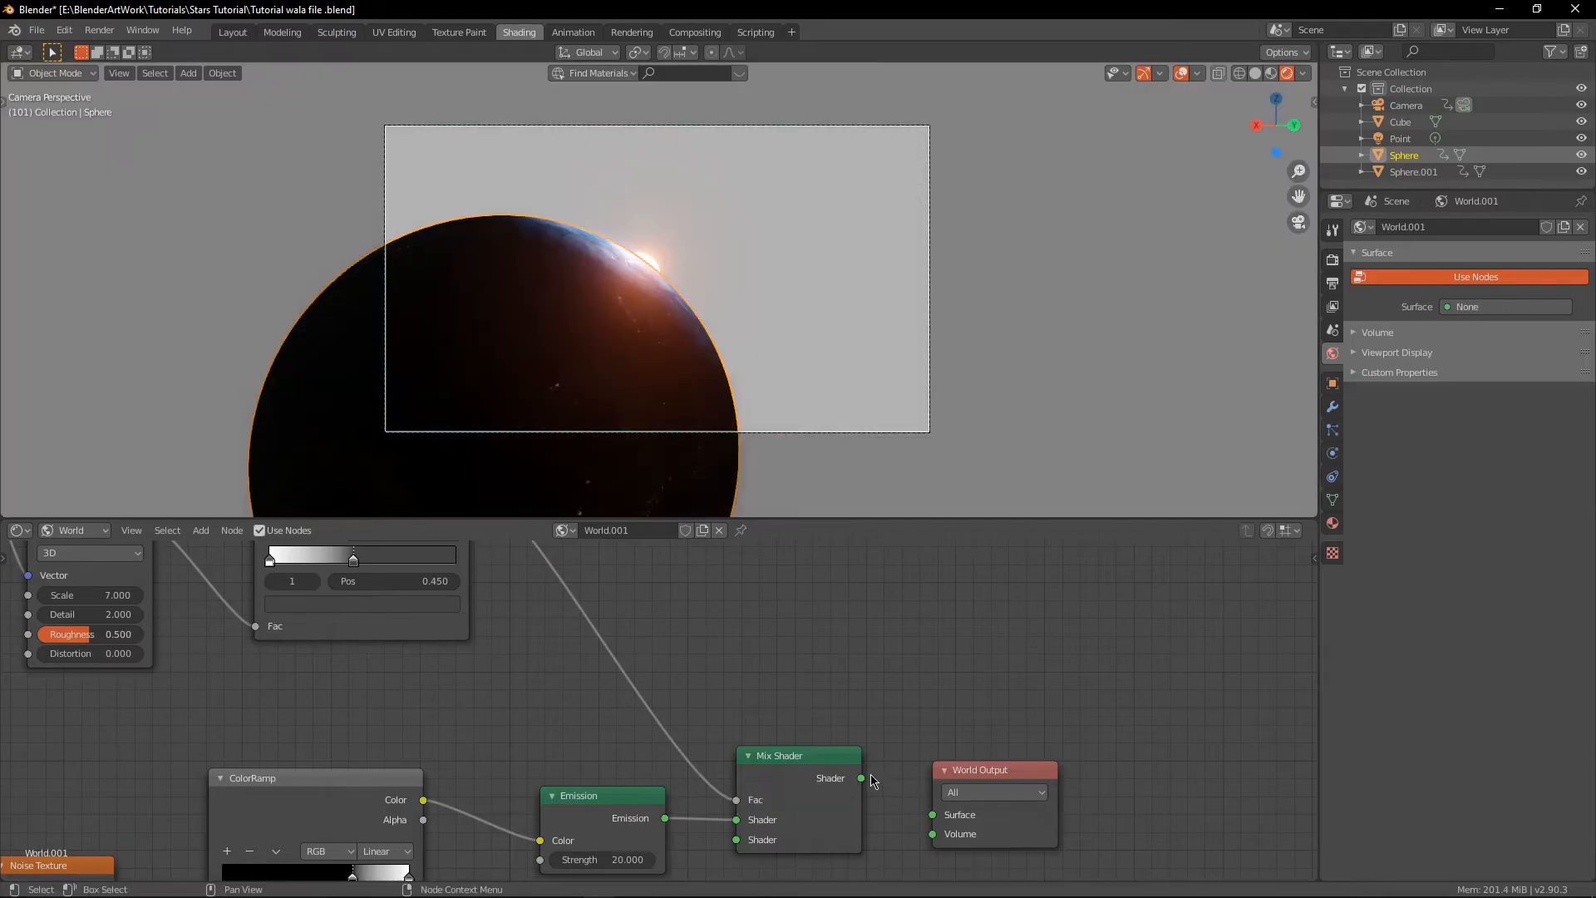
left_click_drag(861, 778, 1005, 819)
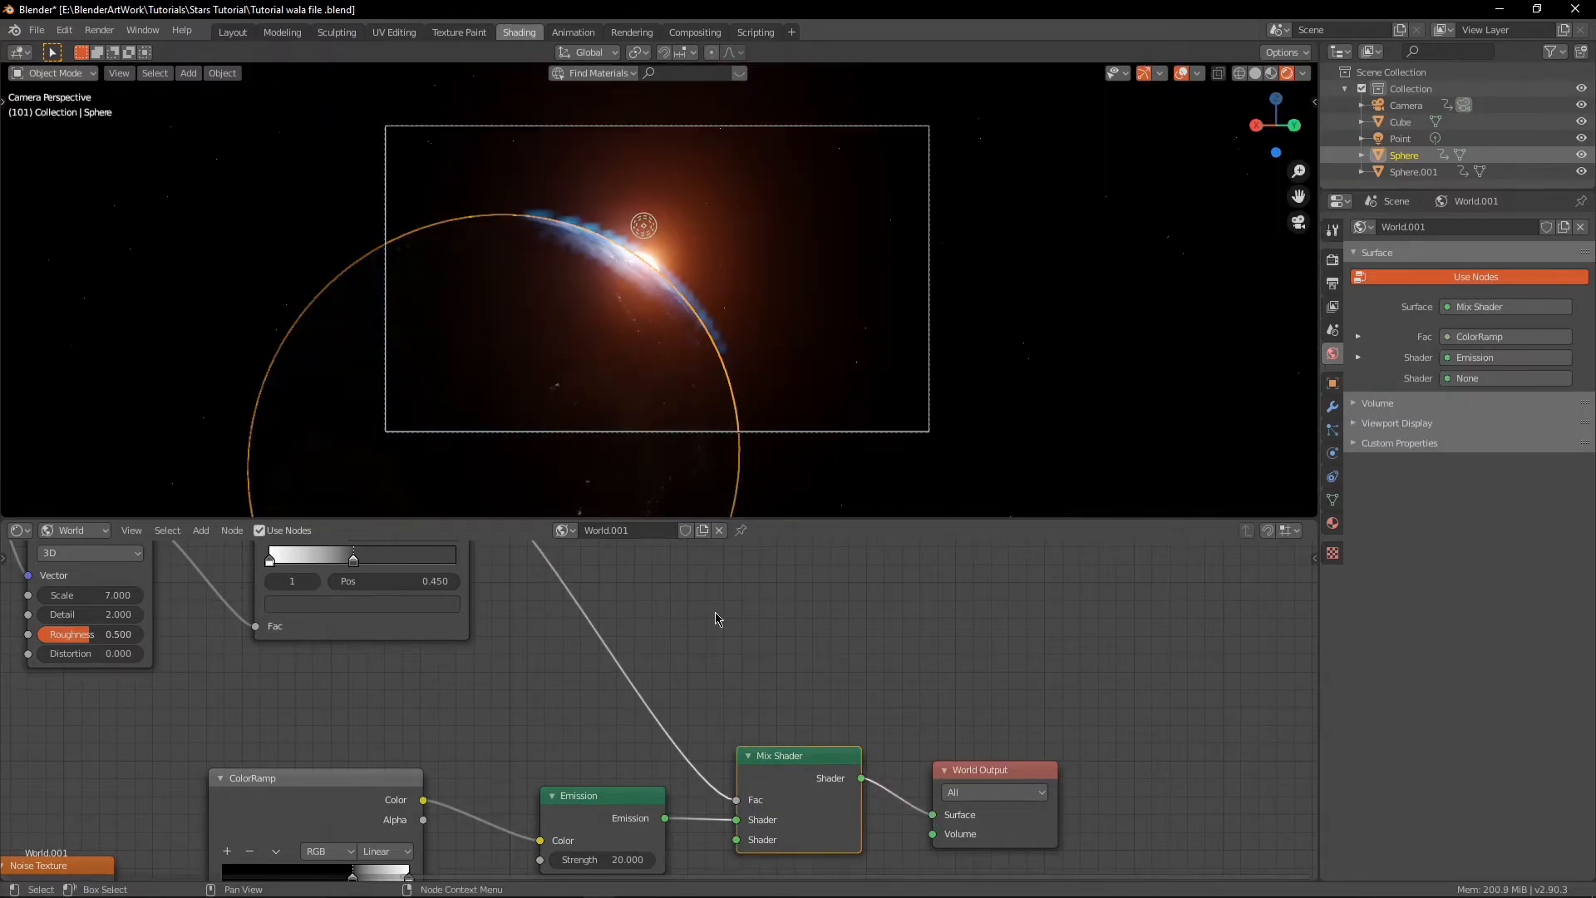
Move the upper Mapping node closer to its Texture Coordinate node
scroll(800, 586, "down", 4)
middle_click_drag(752, 619, 969, 706)
scroll(523, 653, "up", 4)
middle_click_drag(523, 653, 1079, 746)
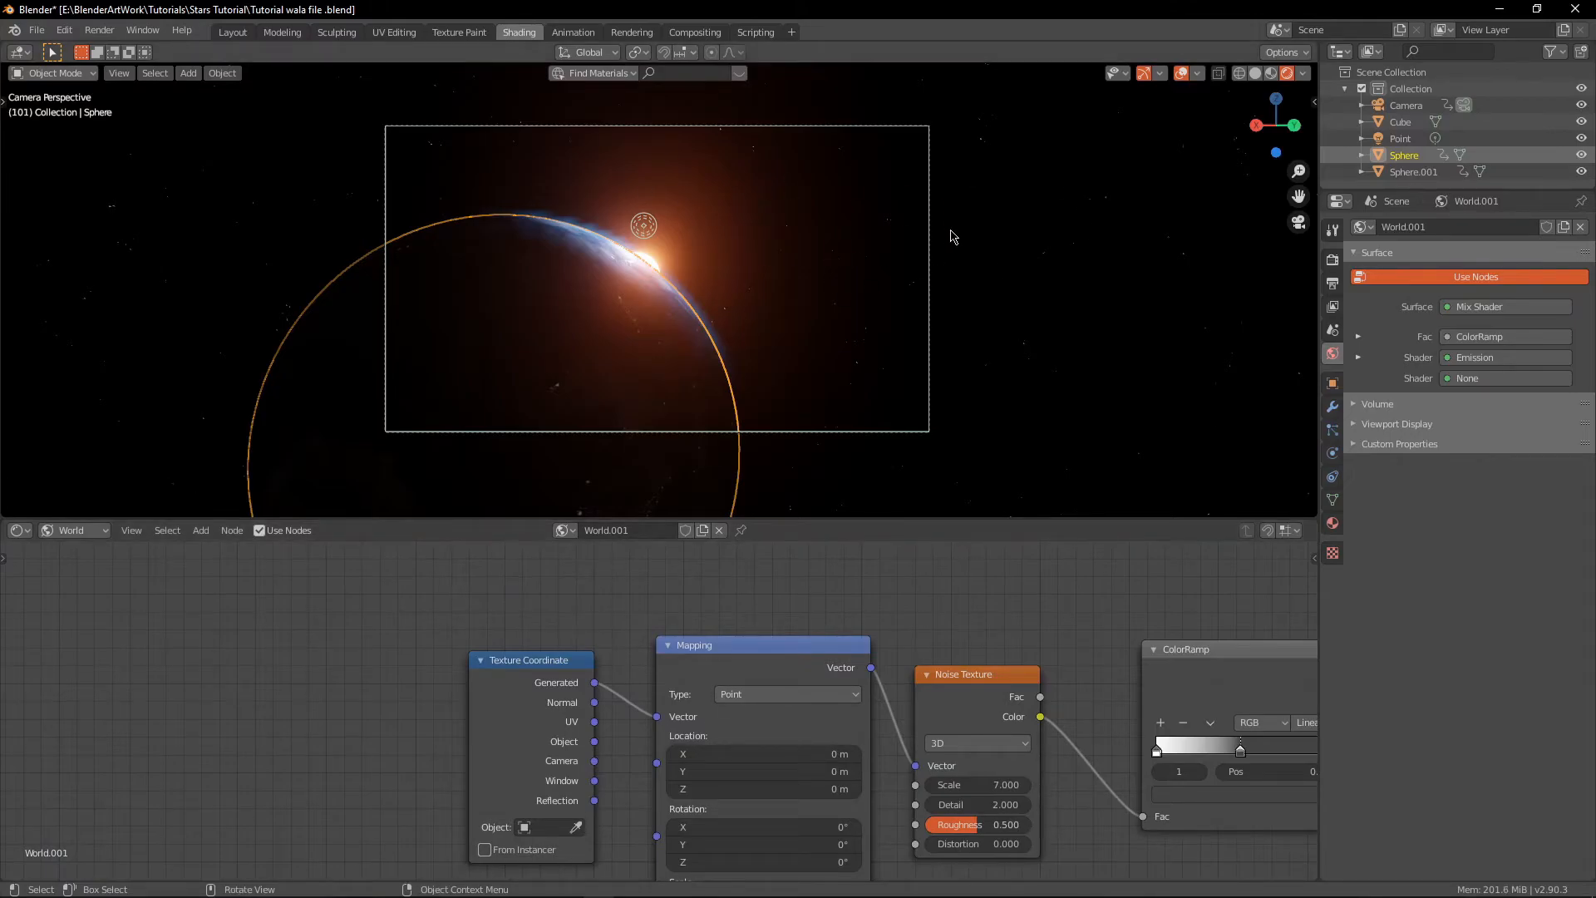
middle_click_drag(884, 736, 865, 693)
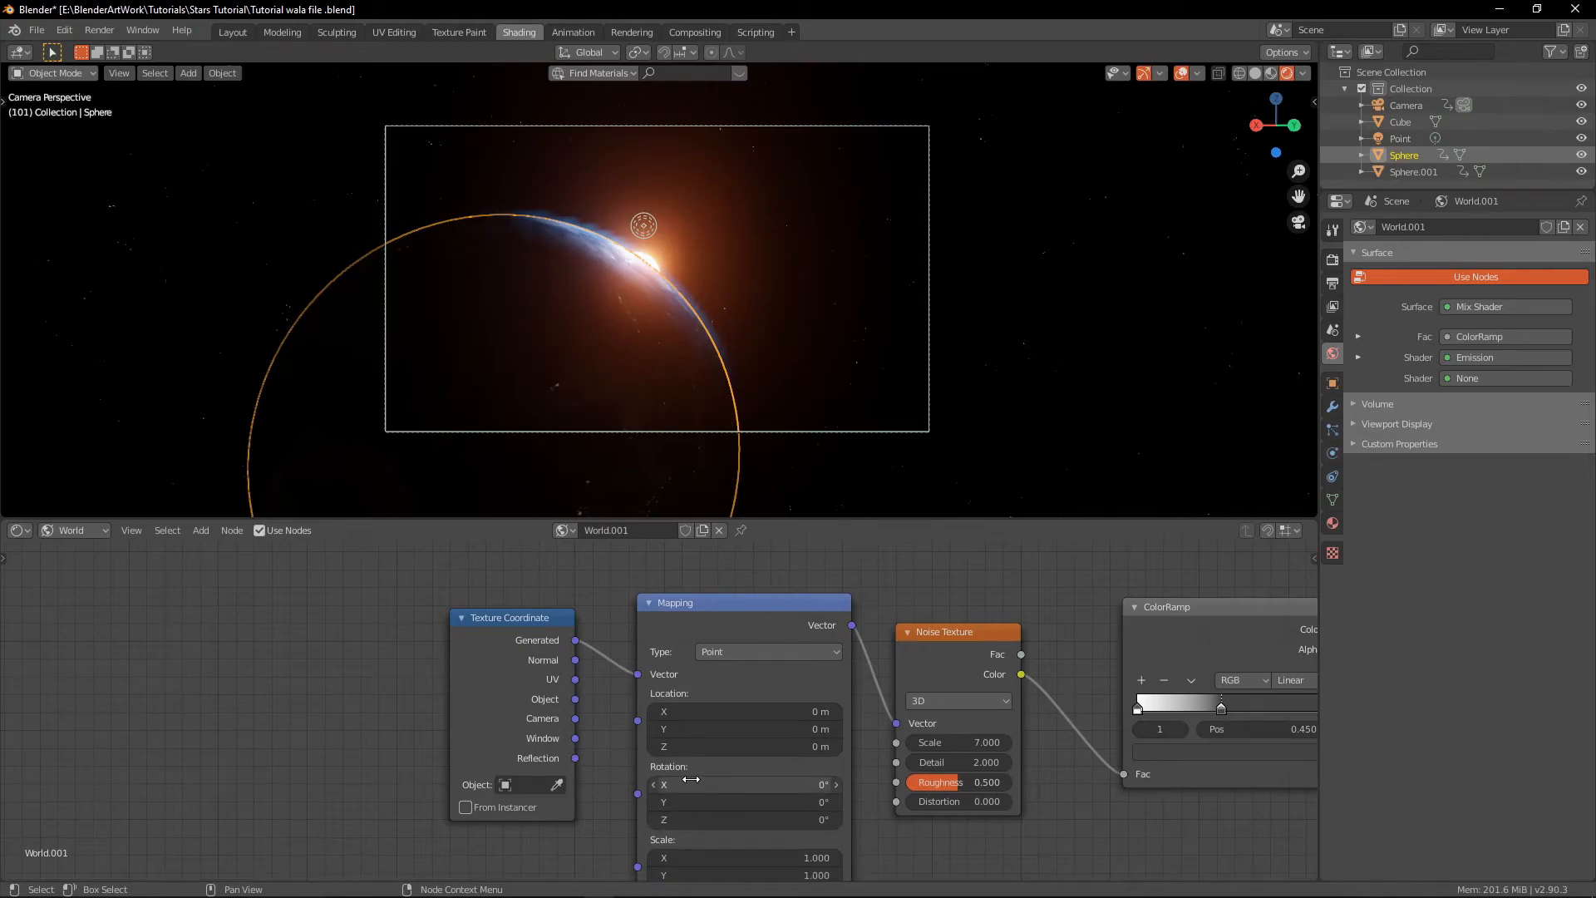
left_click_drag(653, 602, 609, 592)
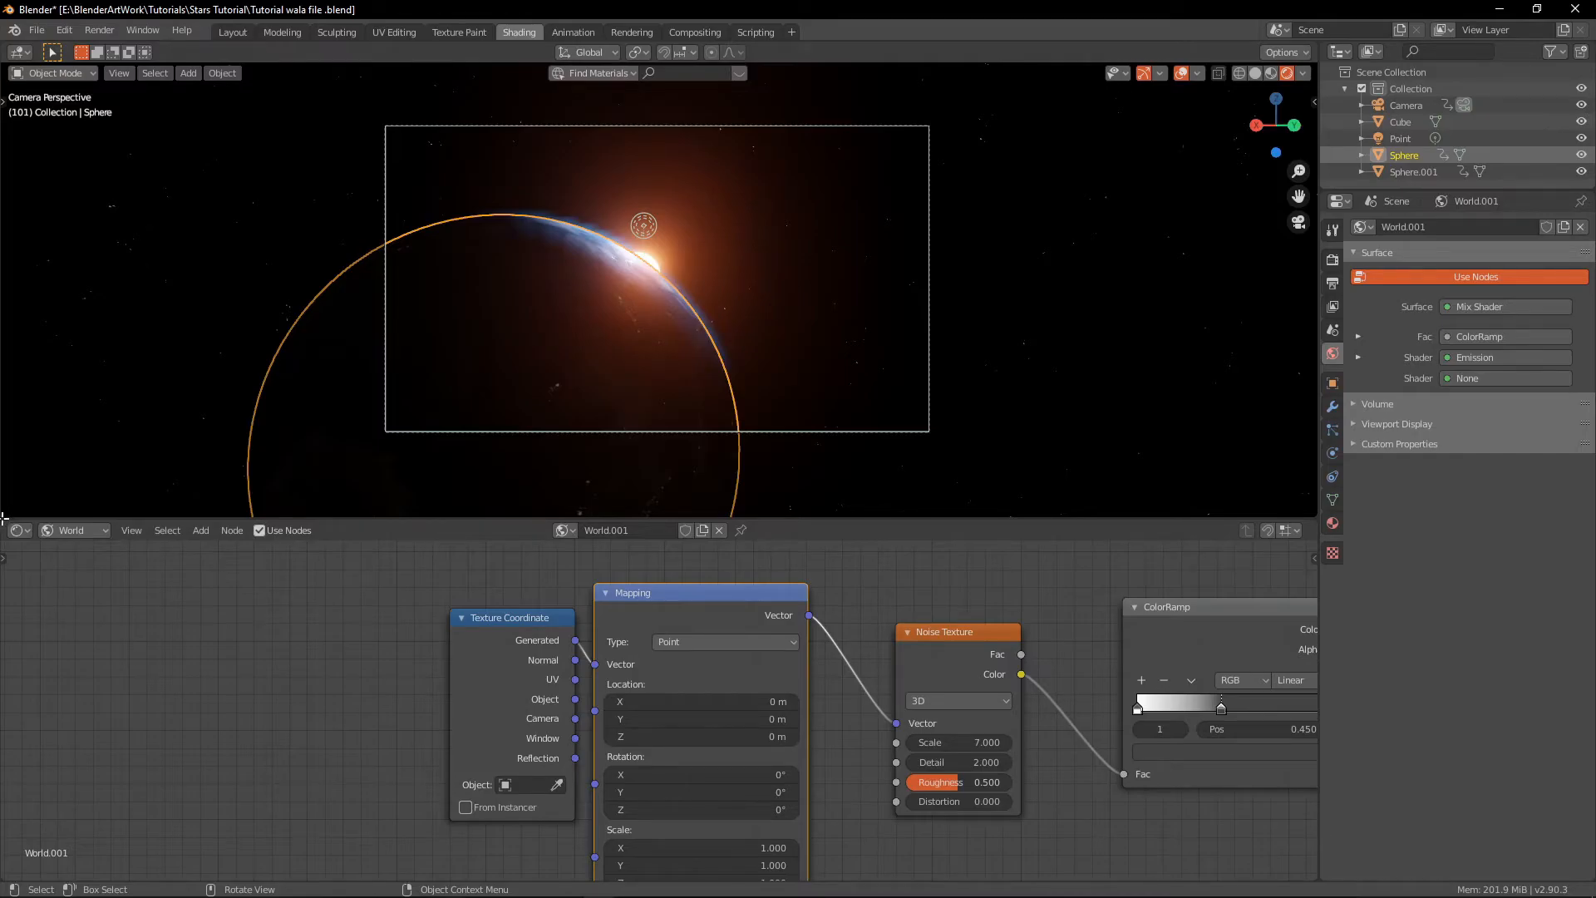
Split off a narrow area beneath the 3D viewport and make it a Timeline editor
scroll(4, 515, "up", 2)
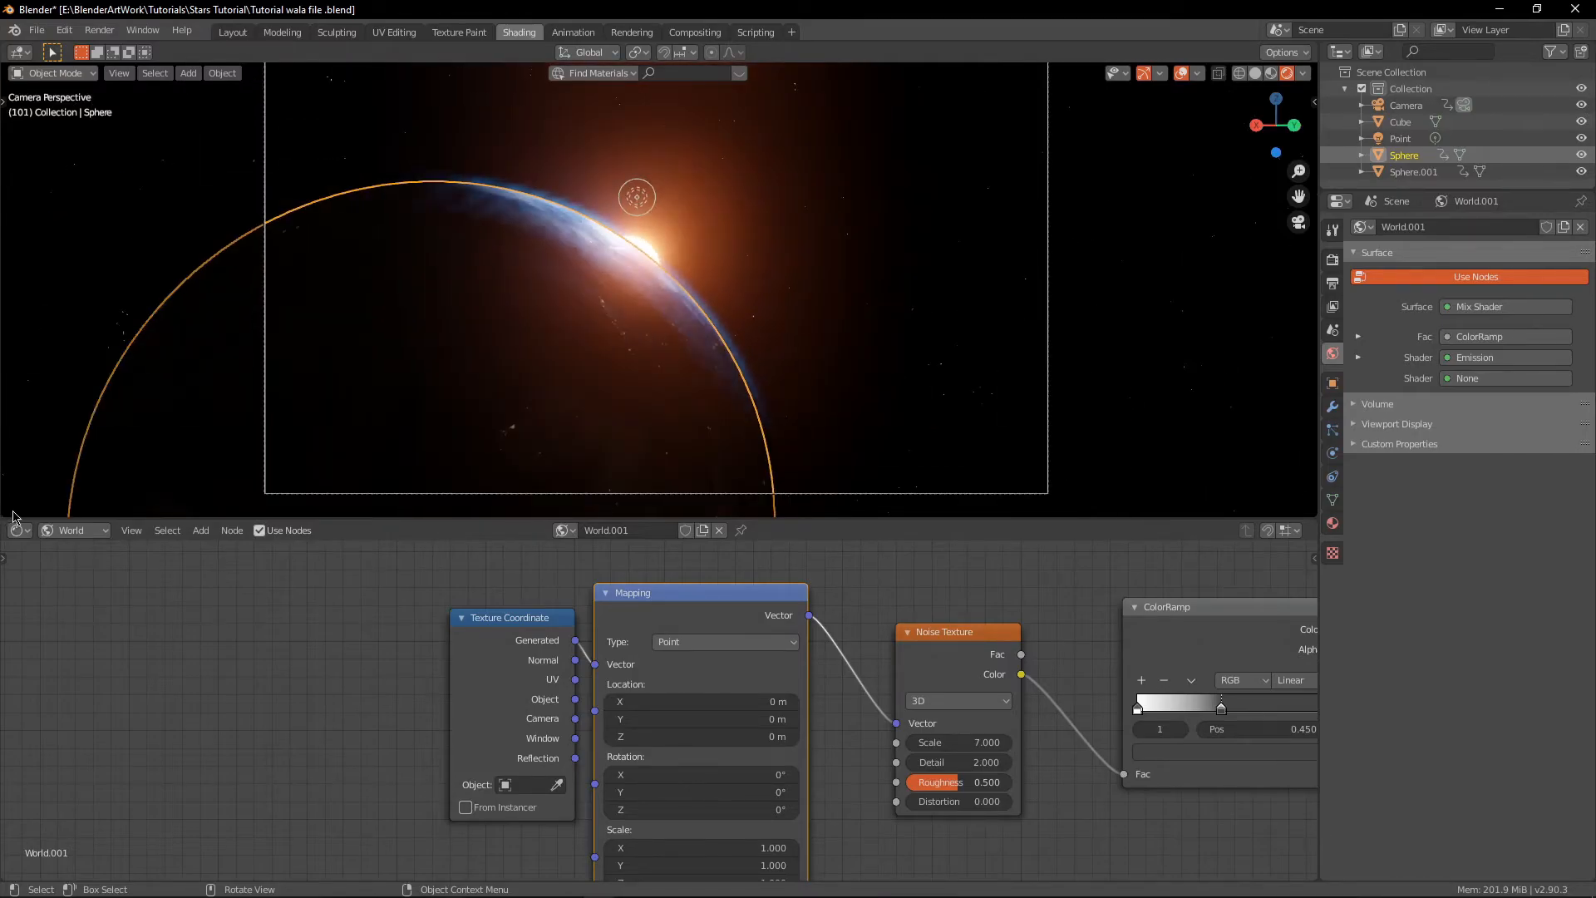
left_click_drag(11, 472, 15, 433)
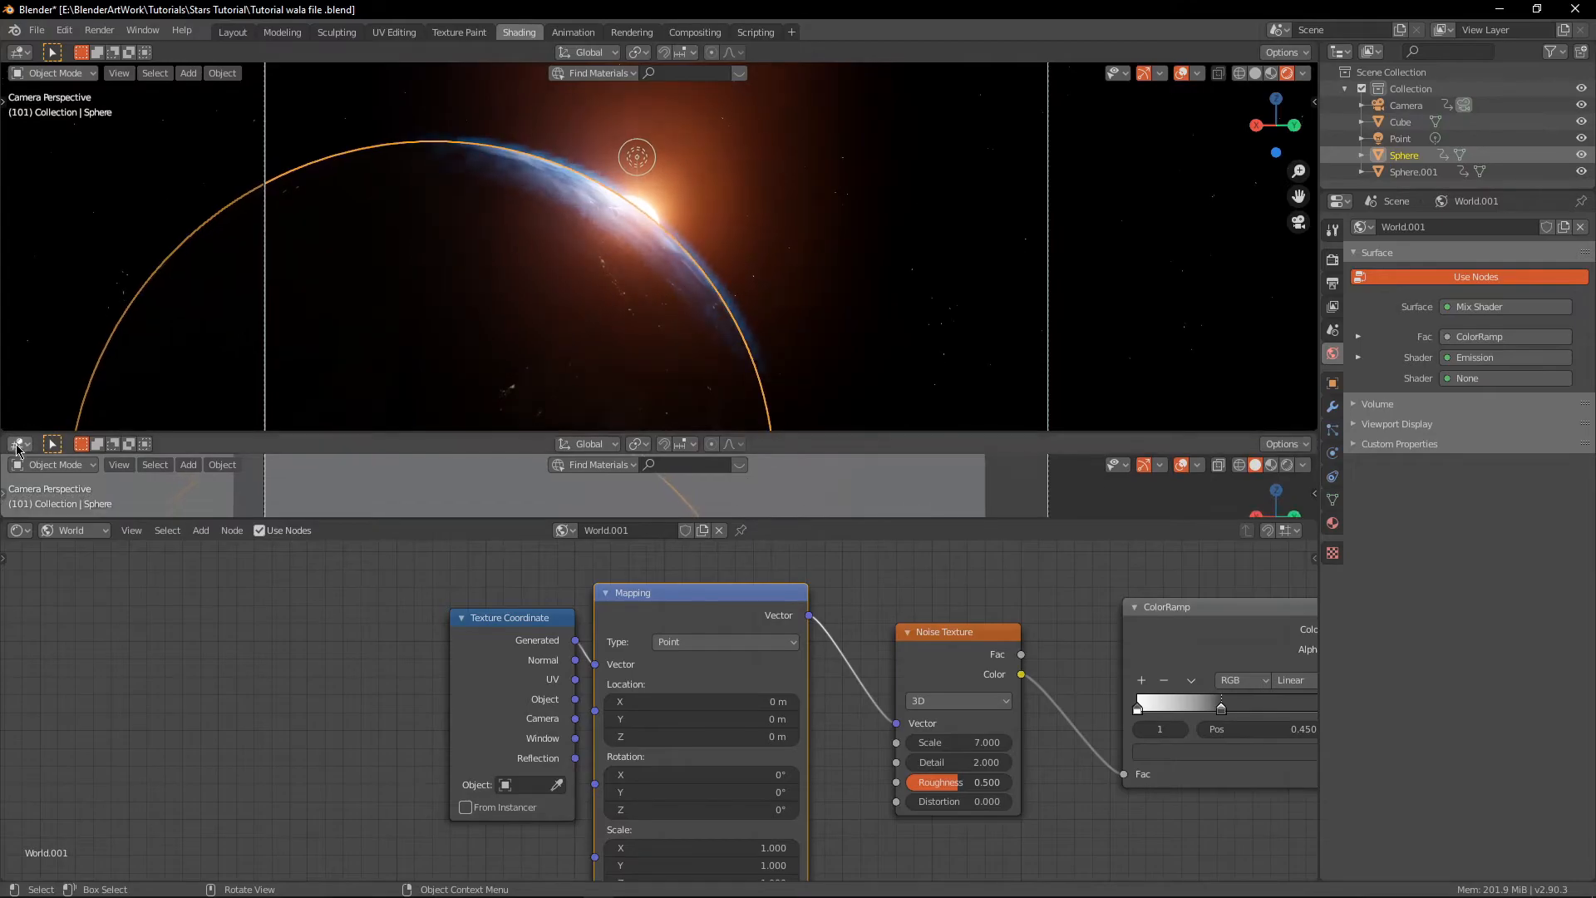
left_click(20, 444)
left_click(213, 524)
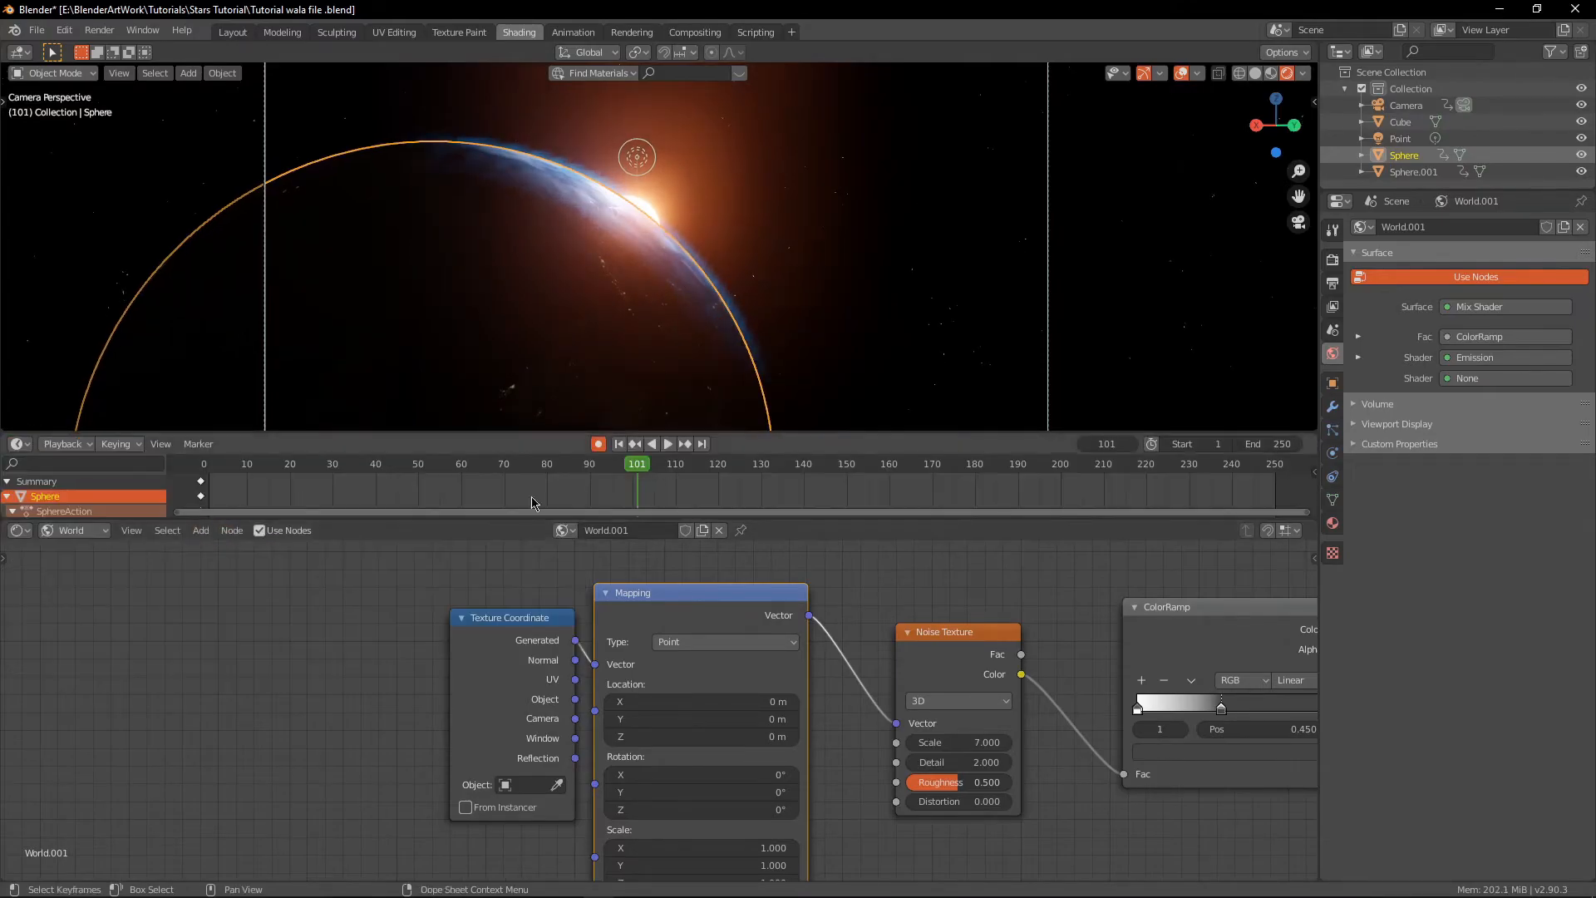
Insert keyframes for the upper Mapping node's Location at frame 1
left_click(238, 467)
left_click_drag(239, 467, 236, 468)
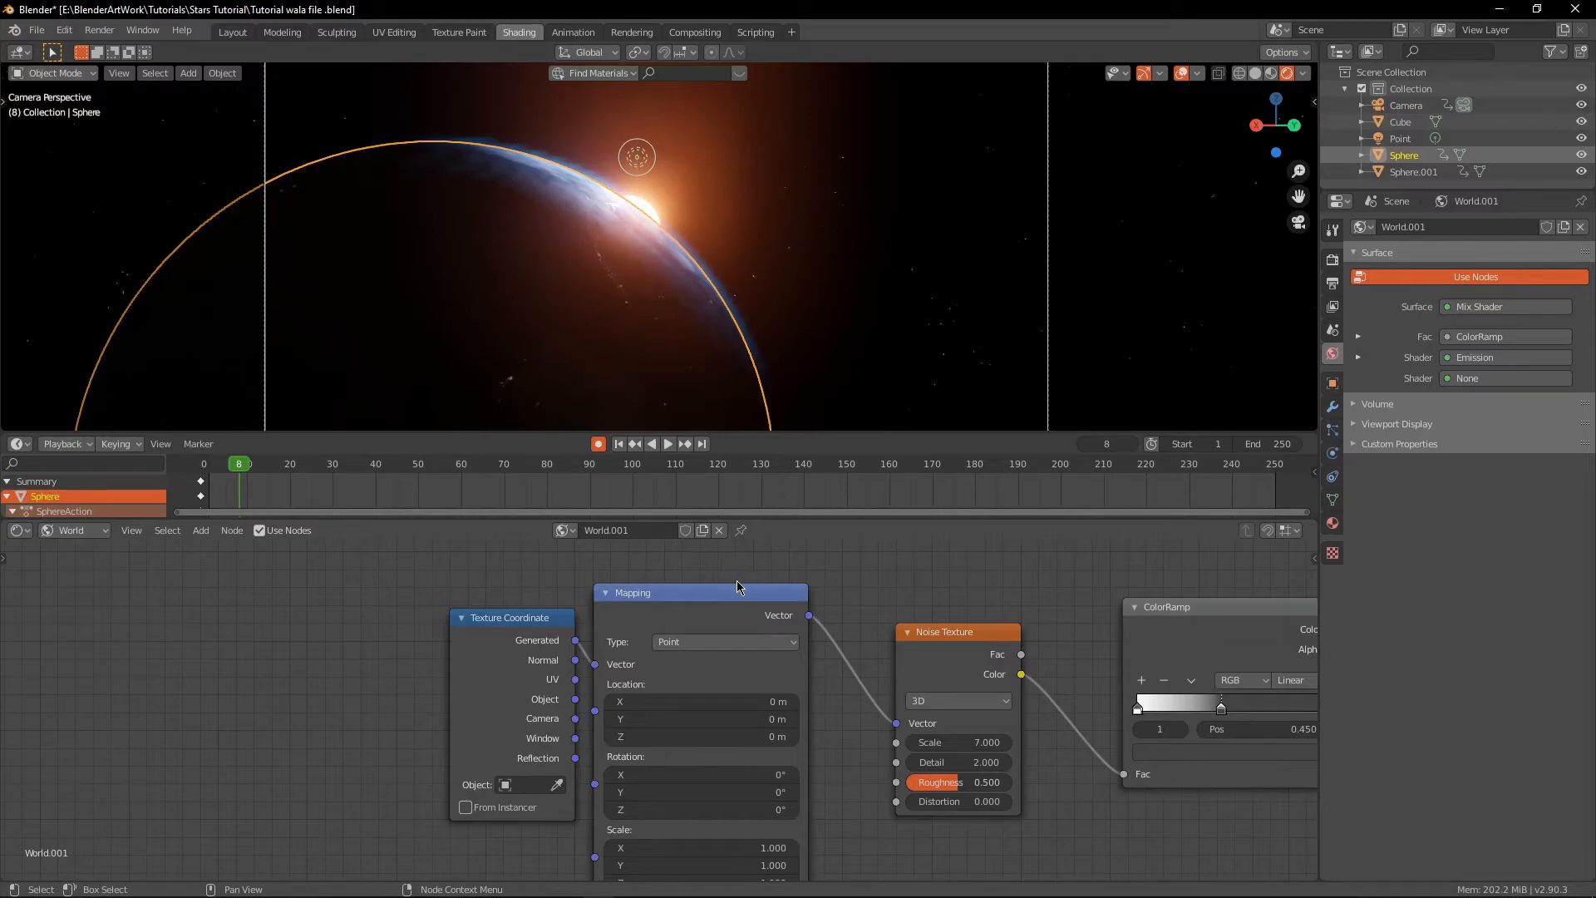
left_click(687, 593)
left_click_drag(211, 469, 209, 469)
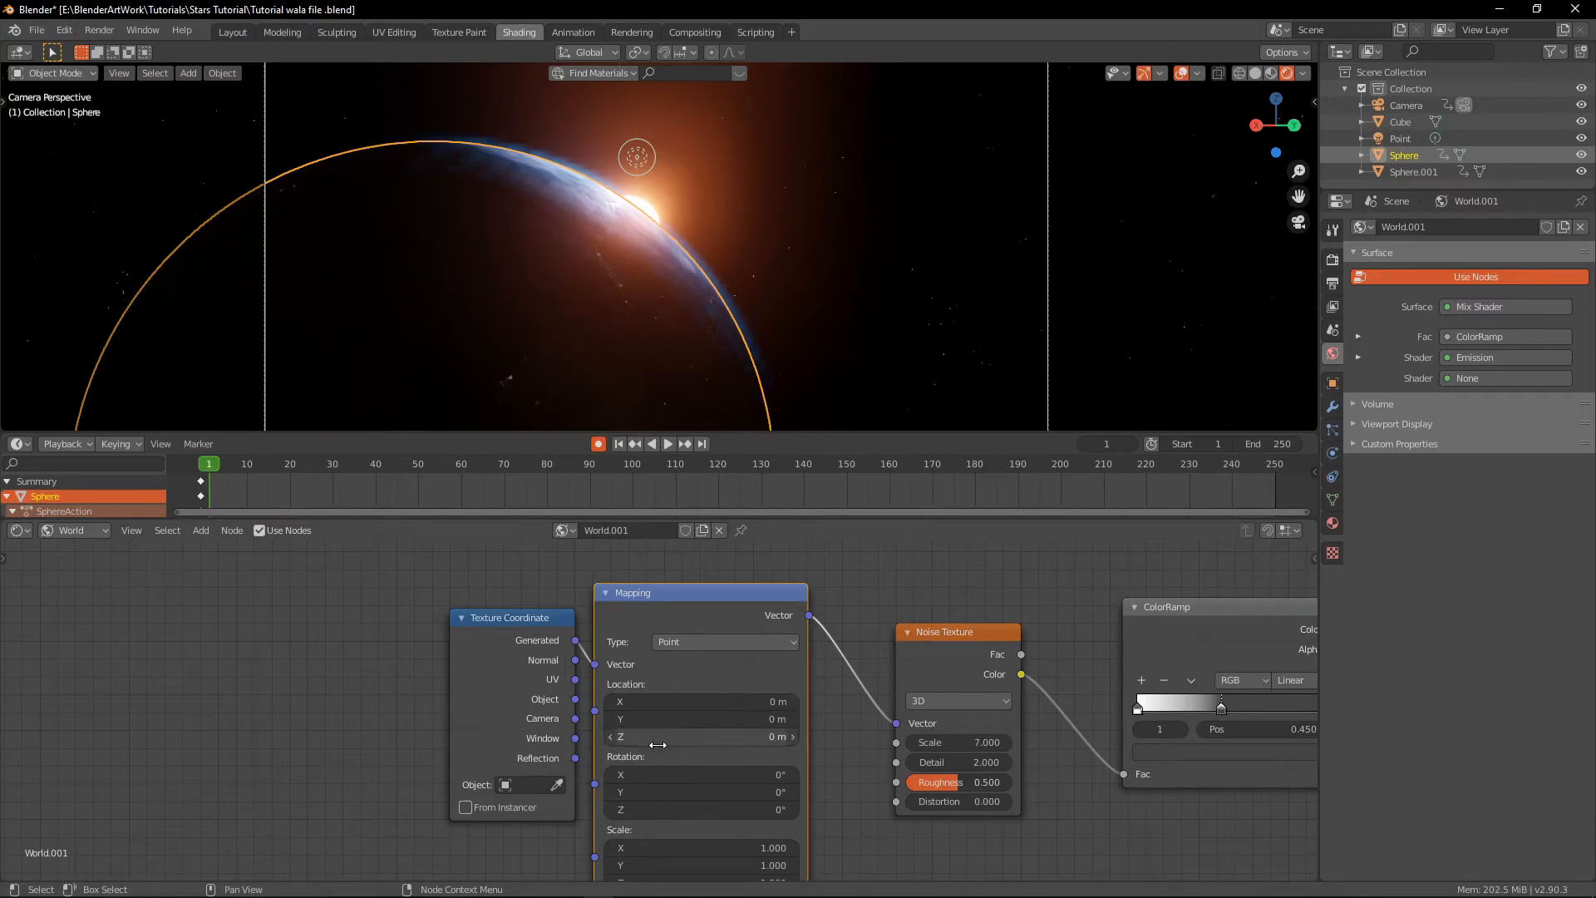
right_click(654, 696)
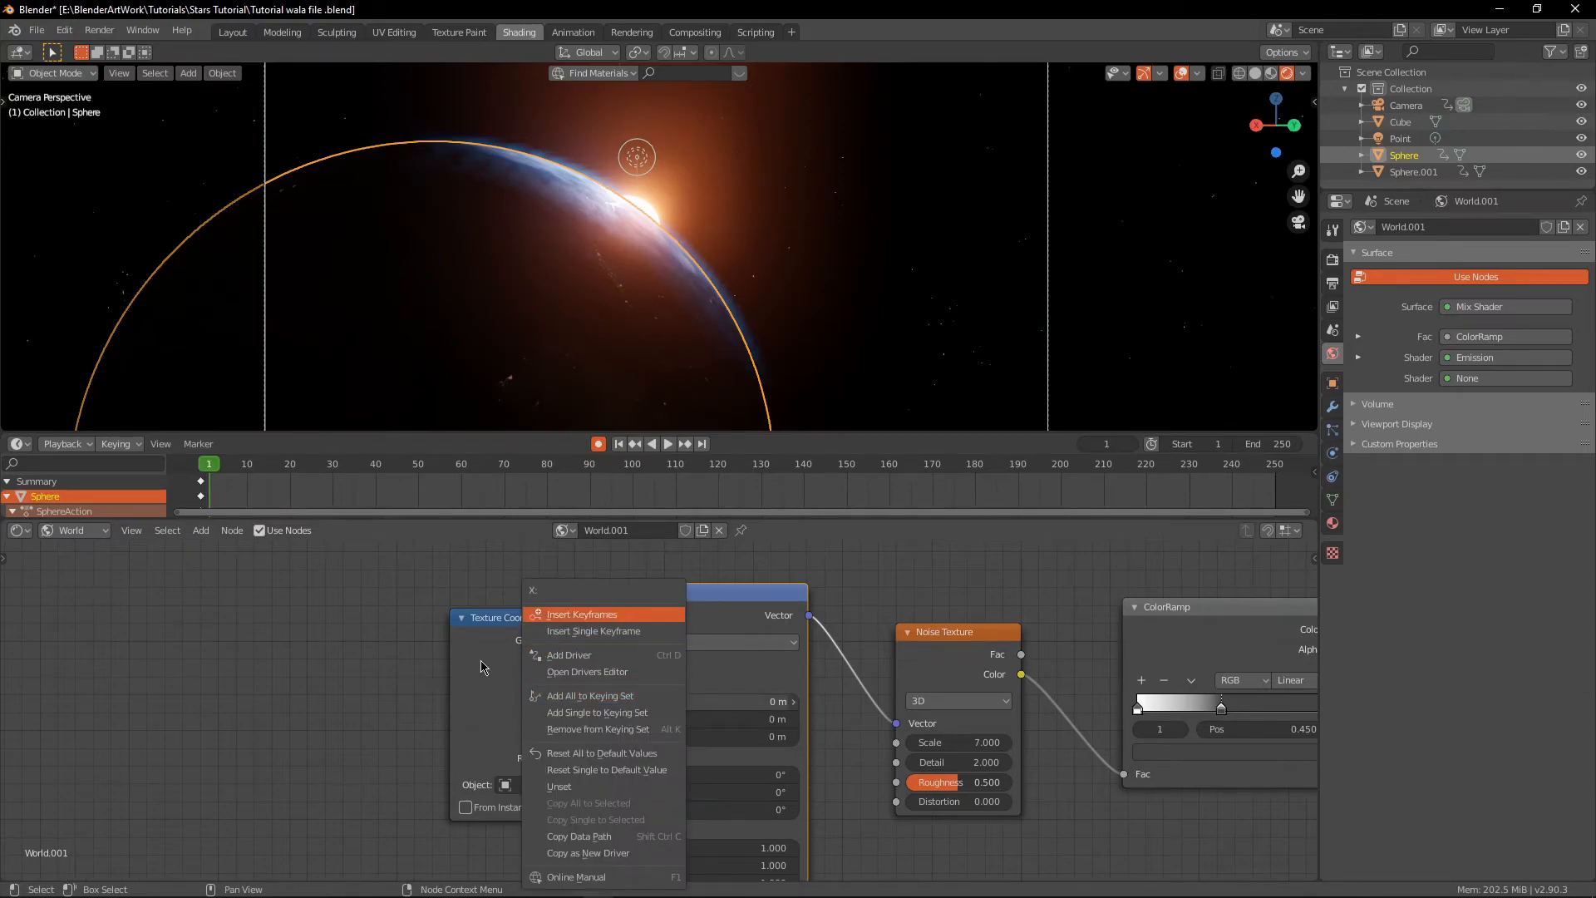
left_click(611, 613)
Set the upper Mapping node's Location X to 20 m at frame 250 with automatic keyframing
left_click_drag(212, 471, 1278, 468)
key("space")
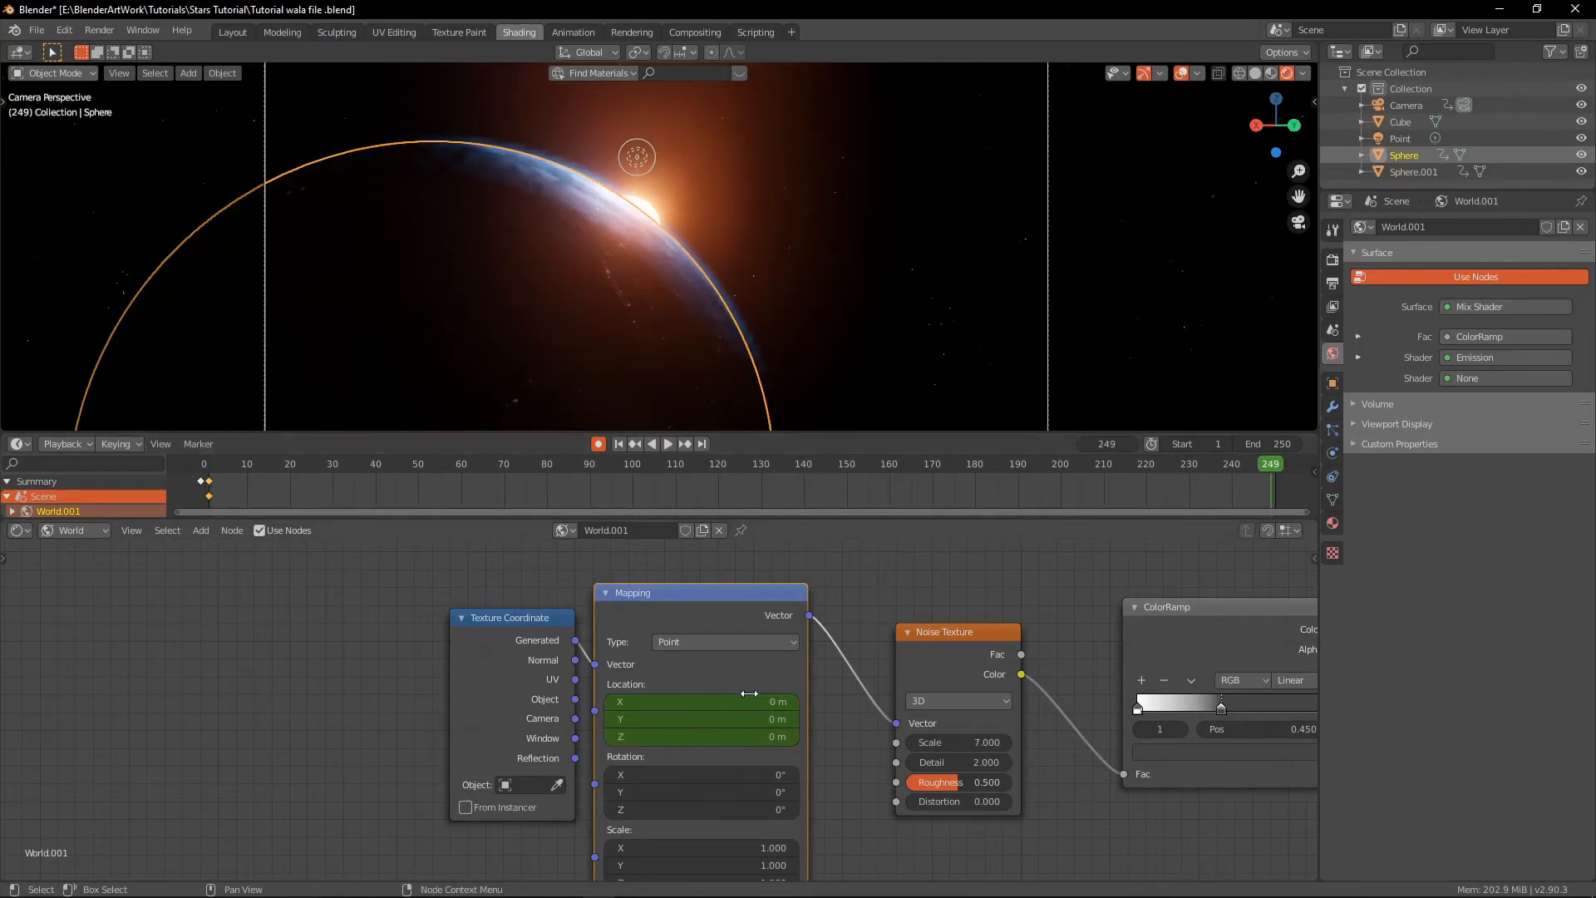
key("space")
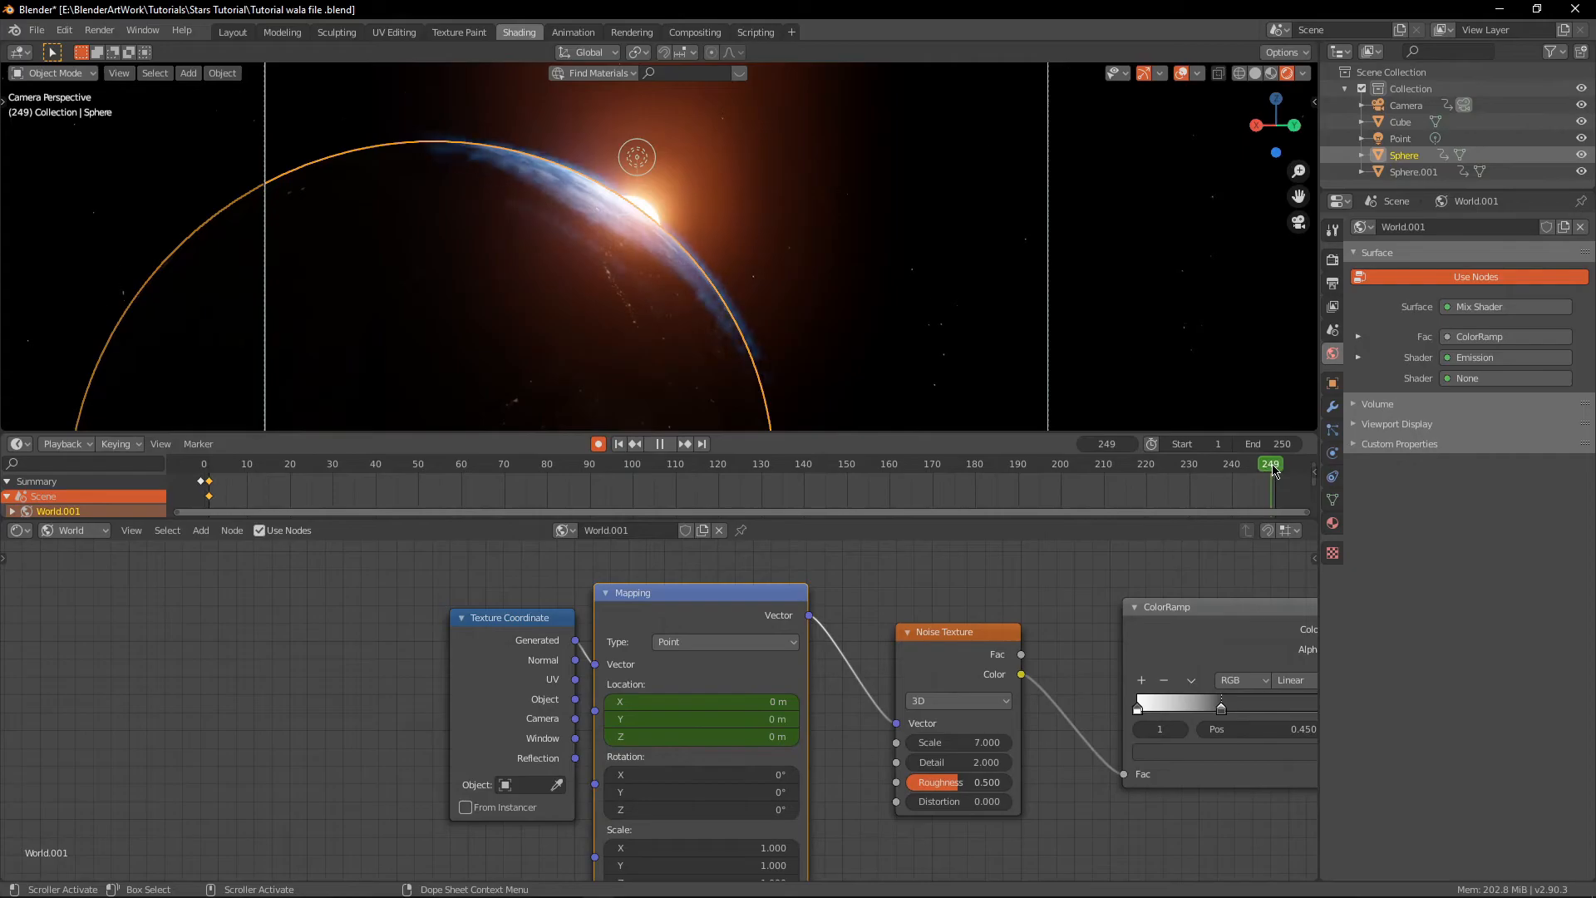
key("space")
left_click(667, 700)
key("BackSpace")
key("Return")
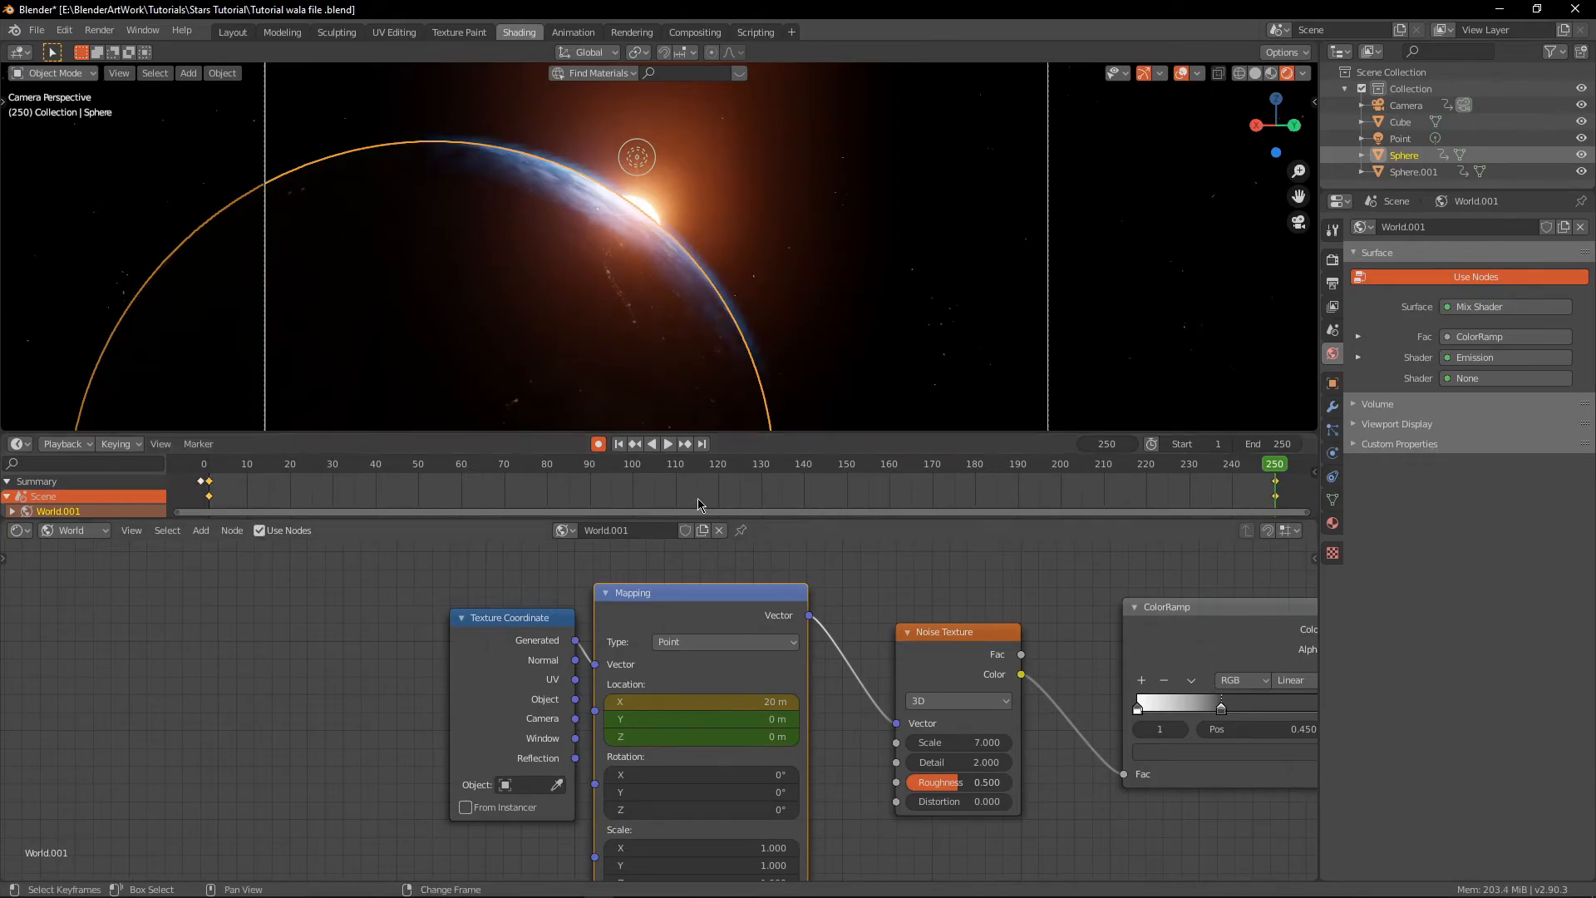
Set the Mapping keyframes' interpolation mode to Linear and preview the animation by playing and scrubbing it
right_click(425, 492)
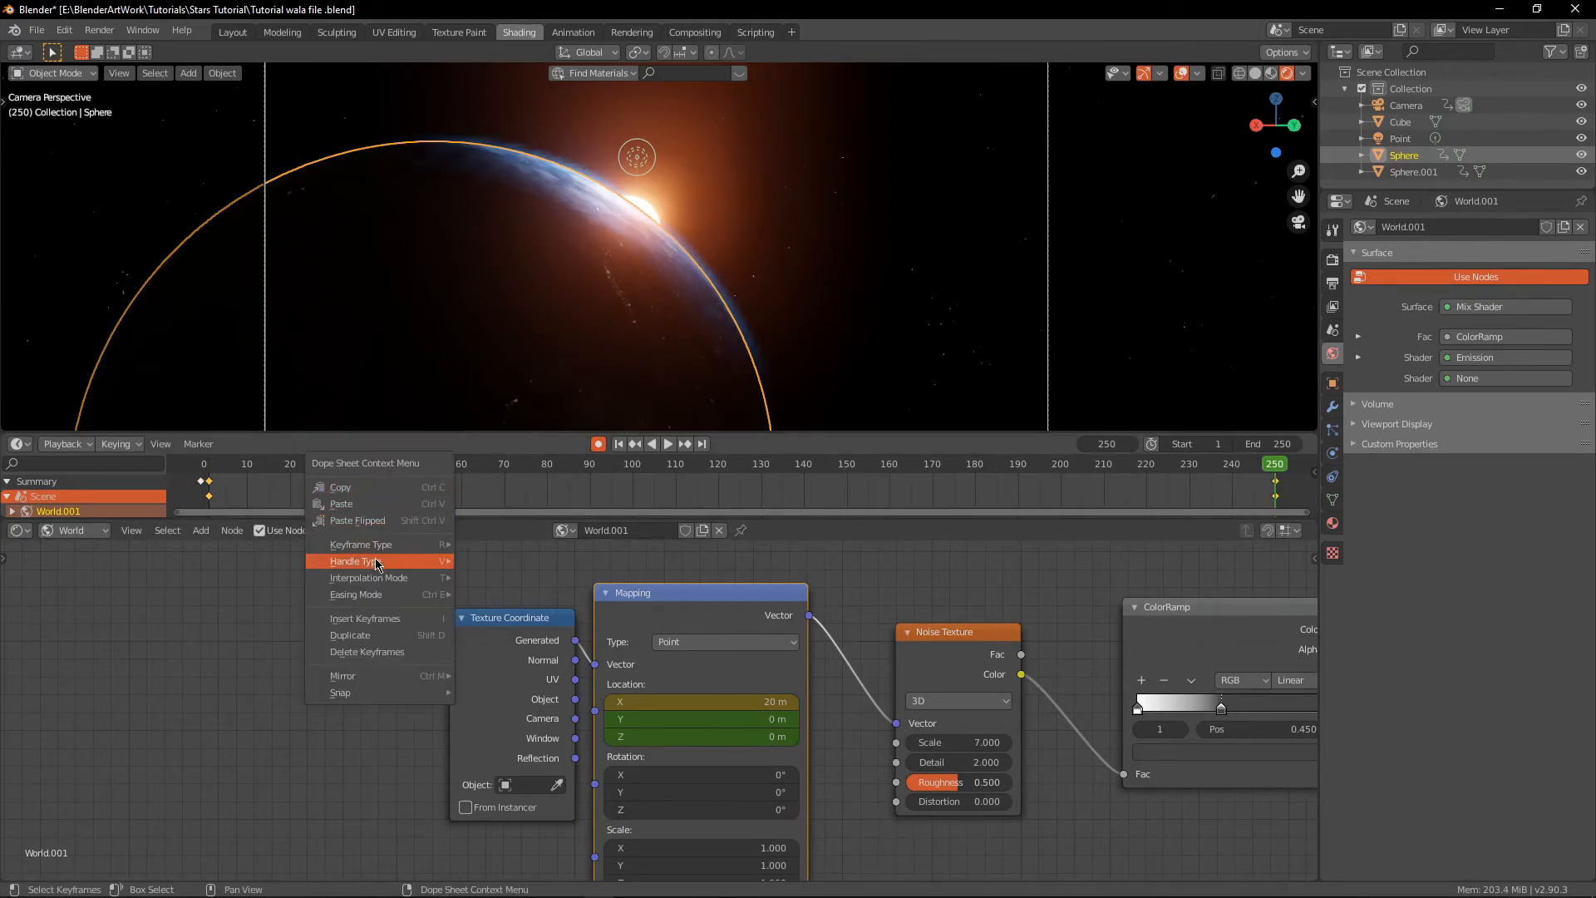
mouse_move(369, 577)
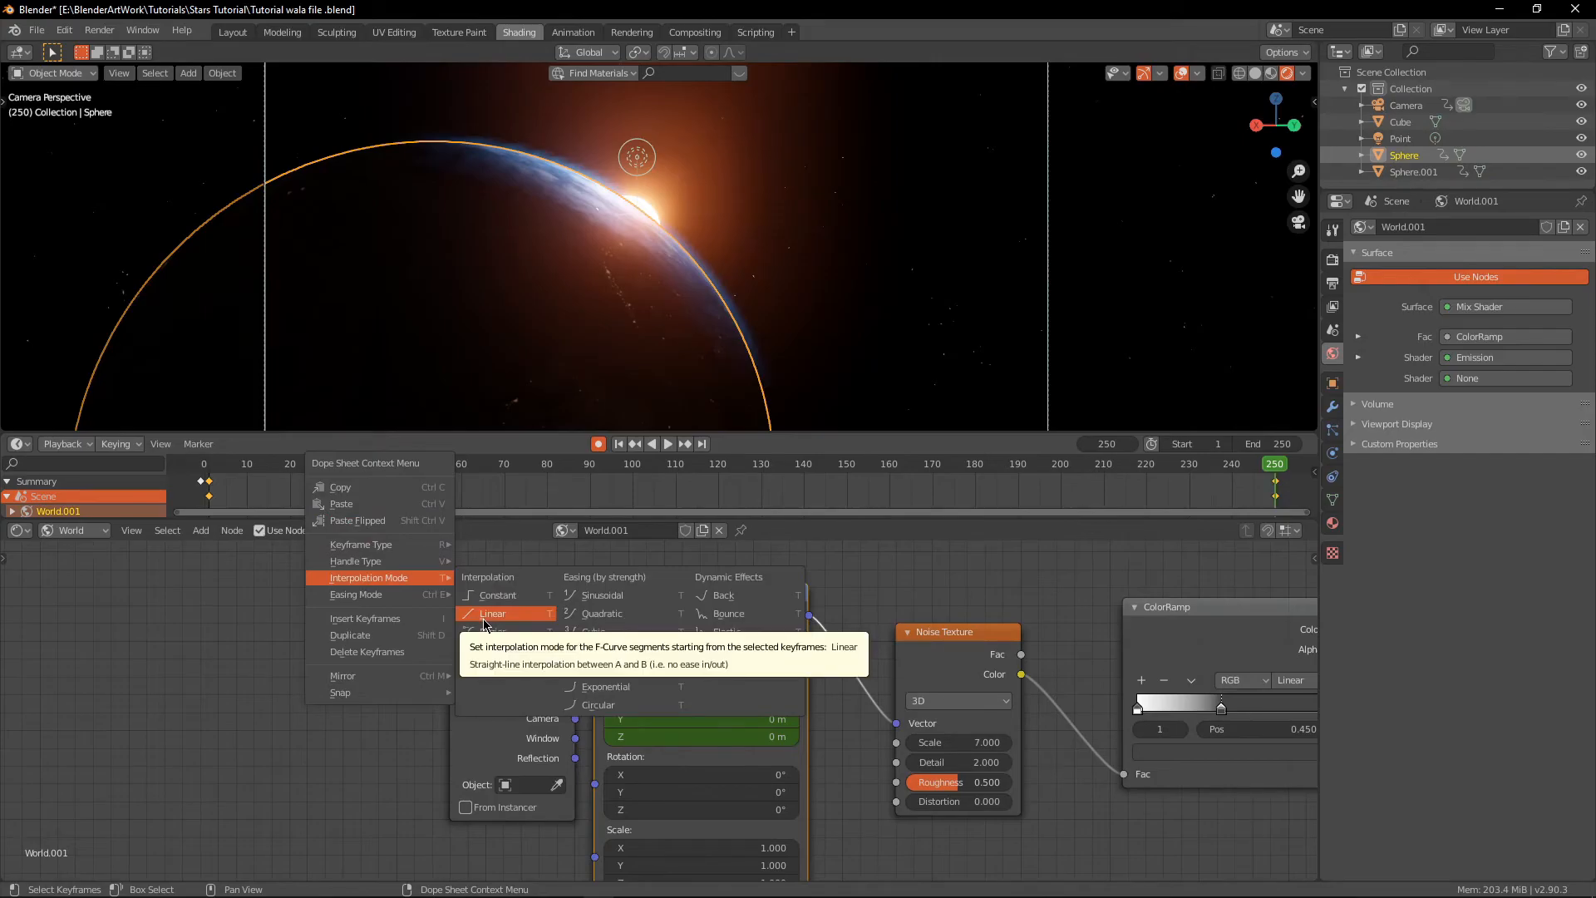
left_click(485, 615)
key("space")
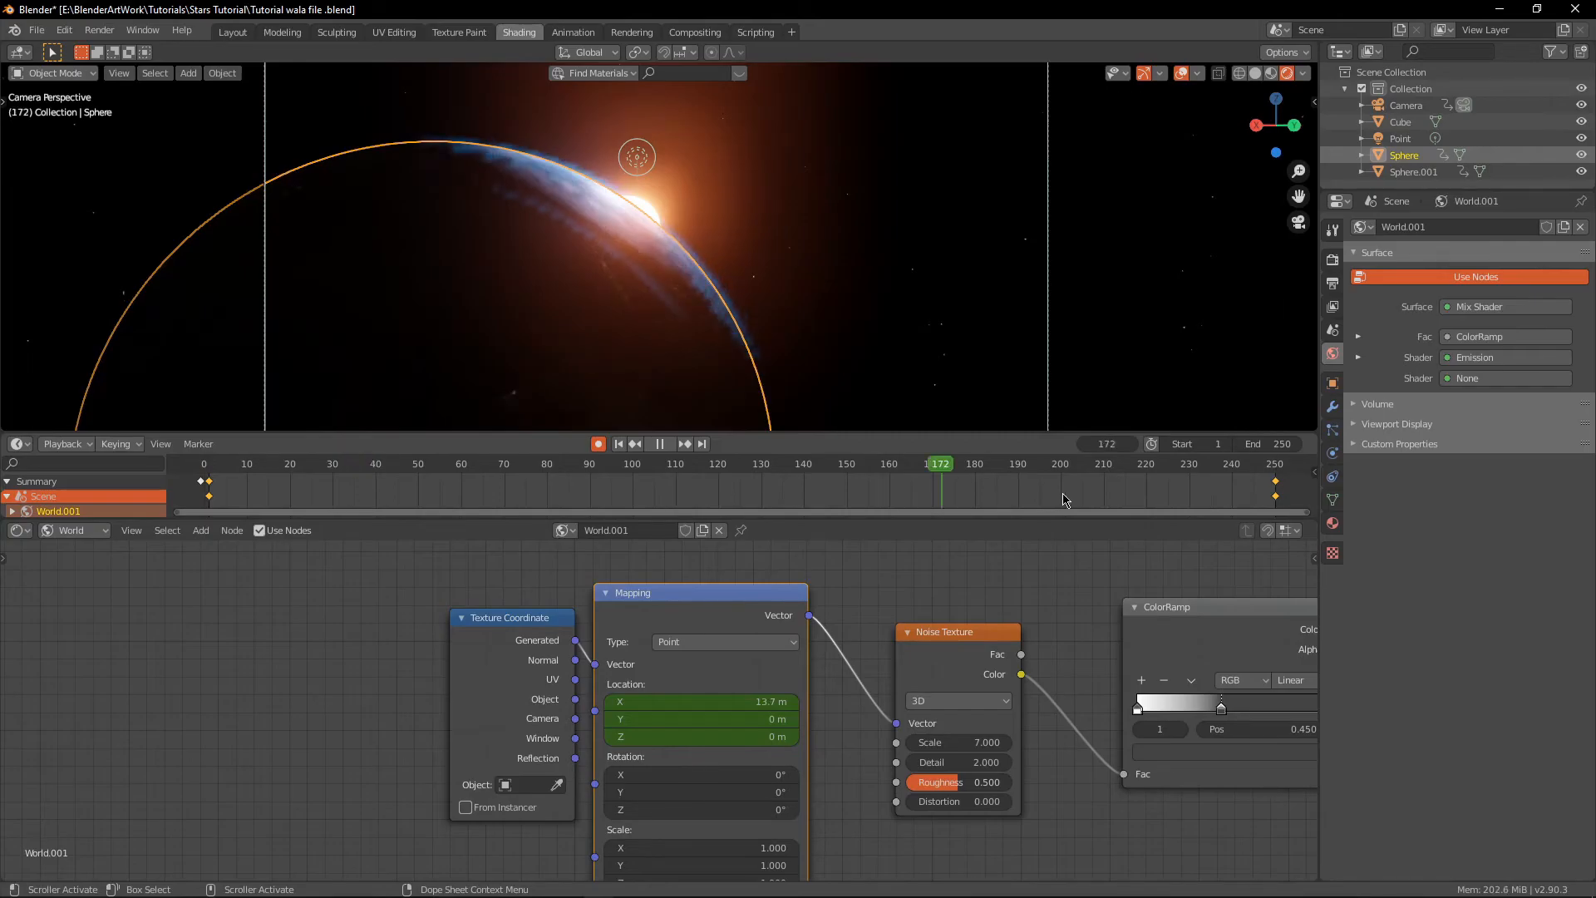
key("space")
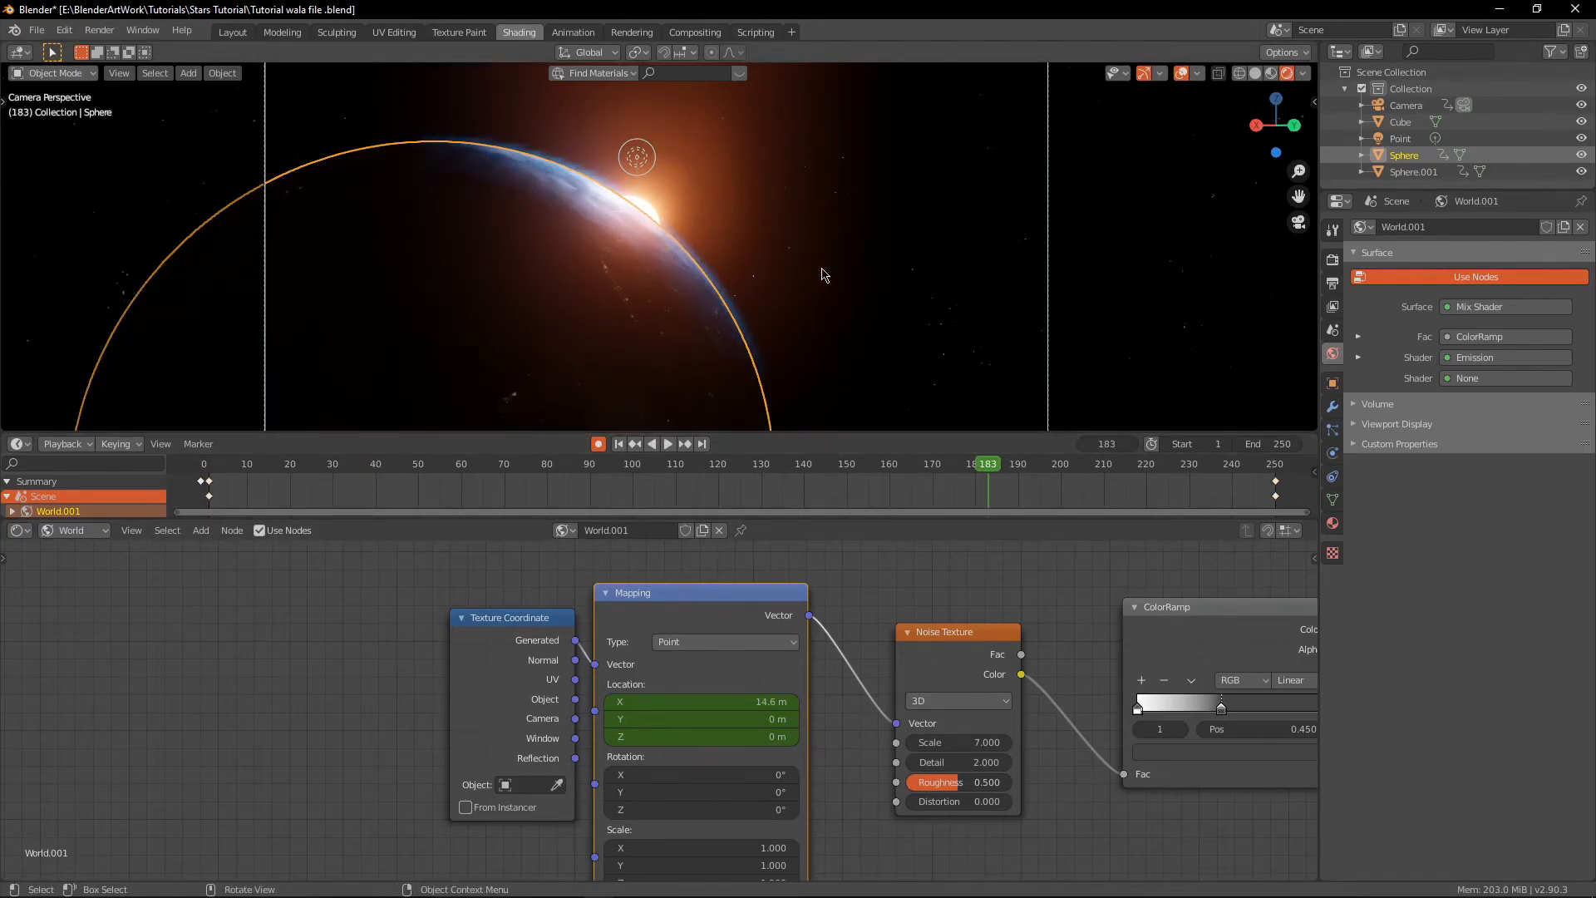
left_click_drag(213, 472, 260, 472)
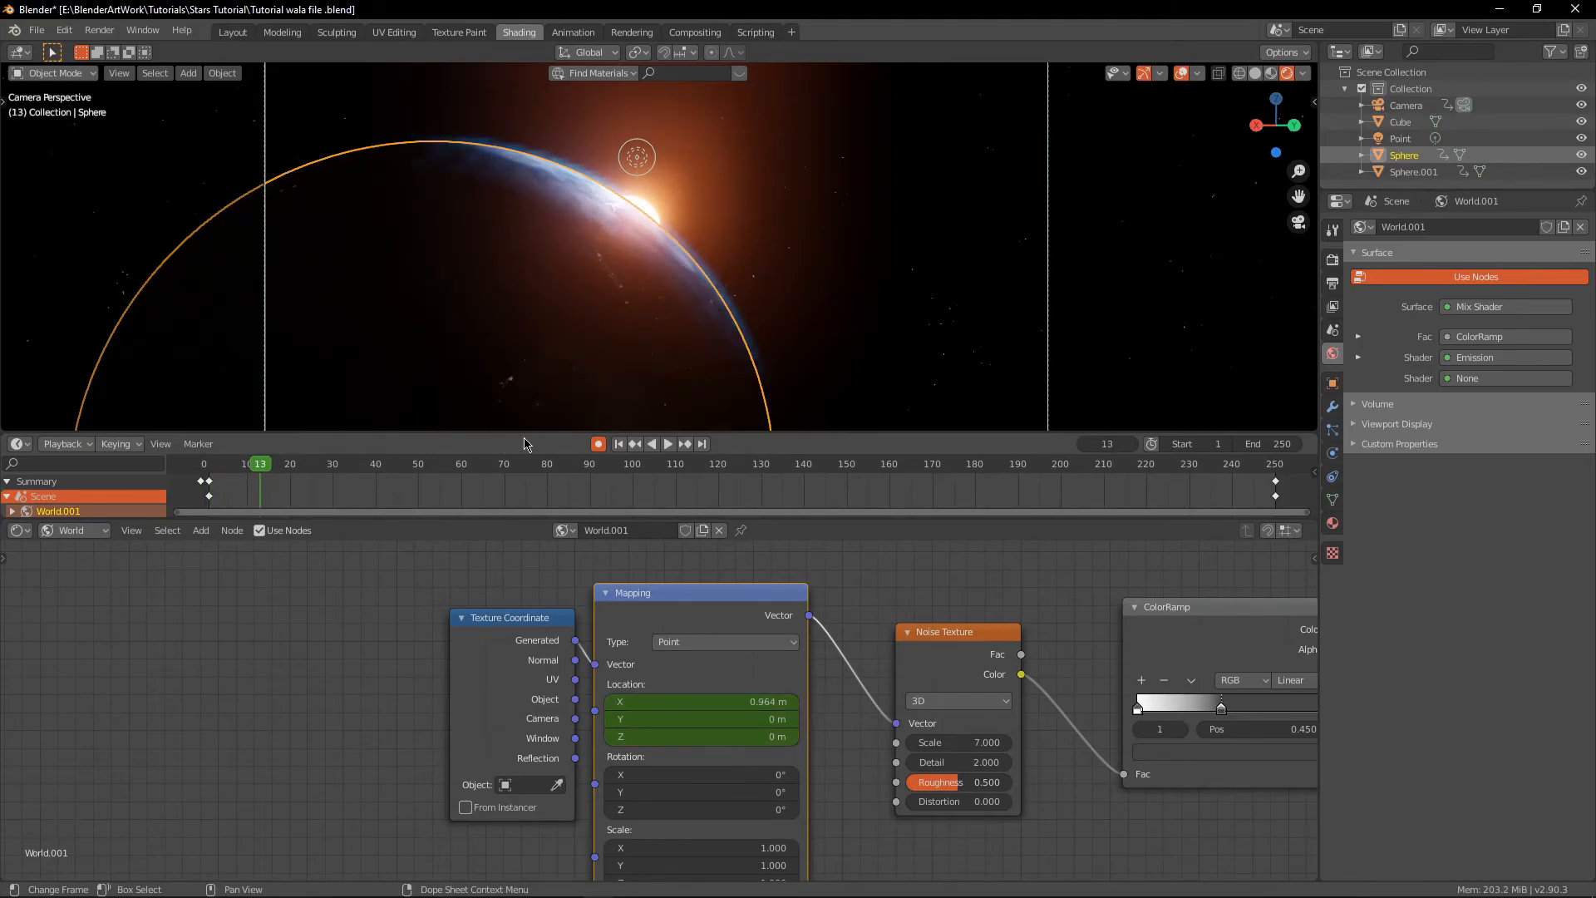
Set the lower Mapping node's Location X to 0.8 m and insert Location keyframes at frame 1
scroll(445, 759, "down", 6)
middle_click_drag(437, 722, 412, 611)
scroll(688, 740, "up", 2)
middle_click_drag(817, 799, 752, 749)
middle_click_drag(673, 812, 651, 738)
scroll(651, 737, "up", 4)
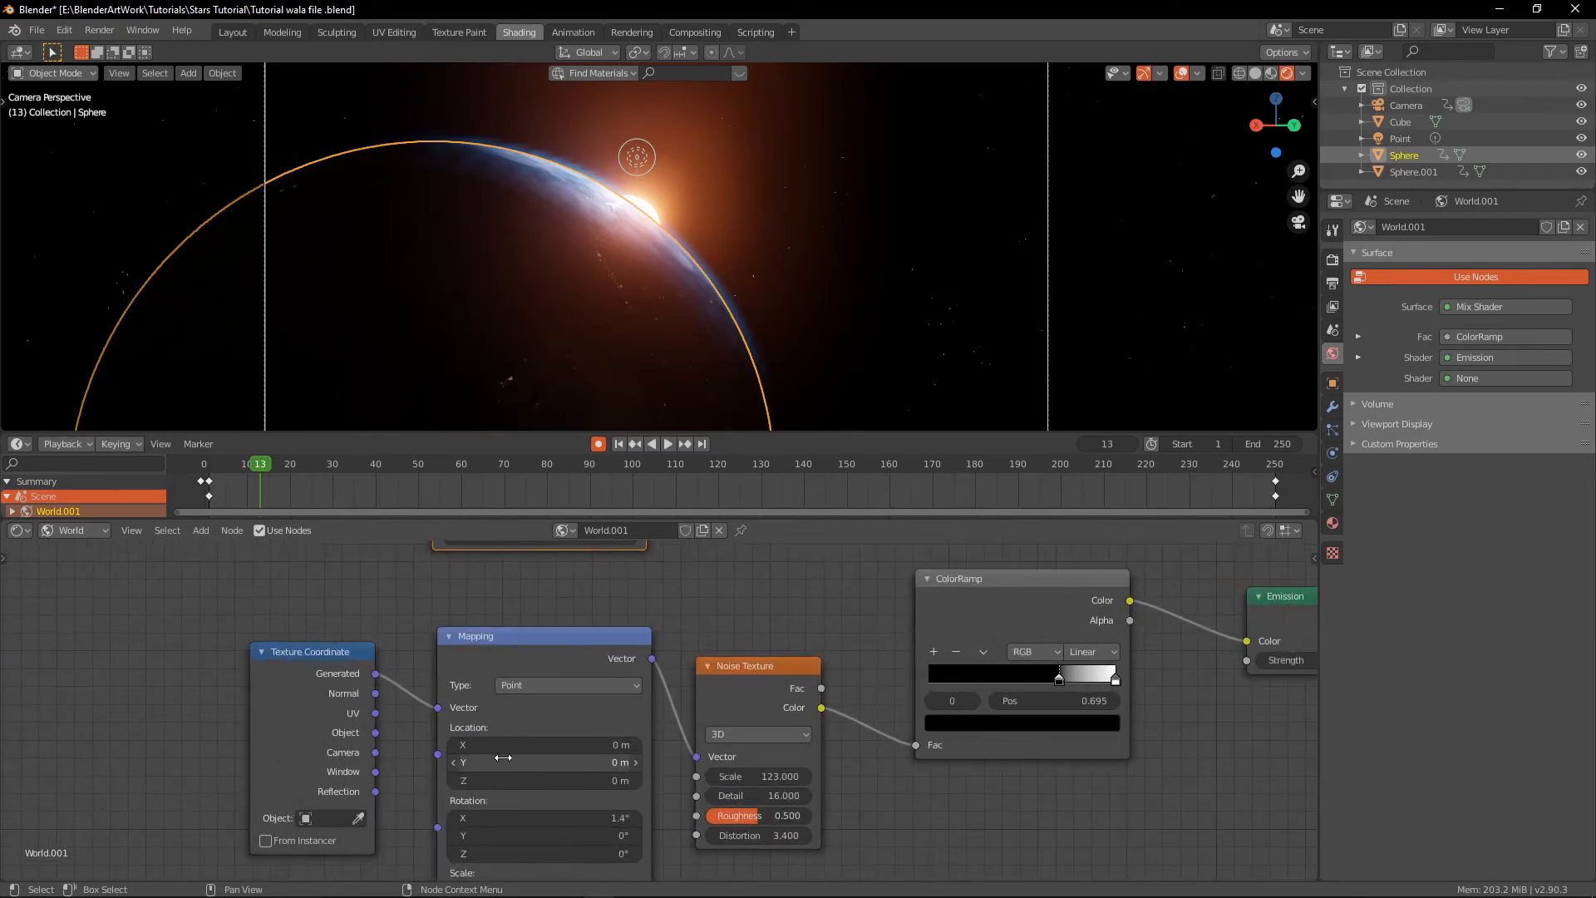
left_click_drag(498, 746, 549, 746)
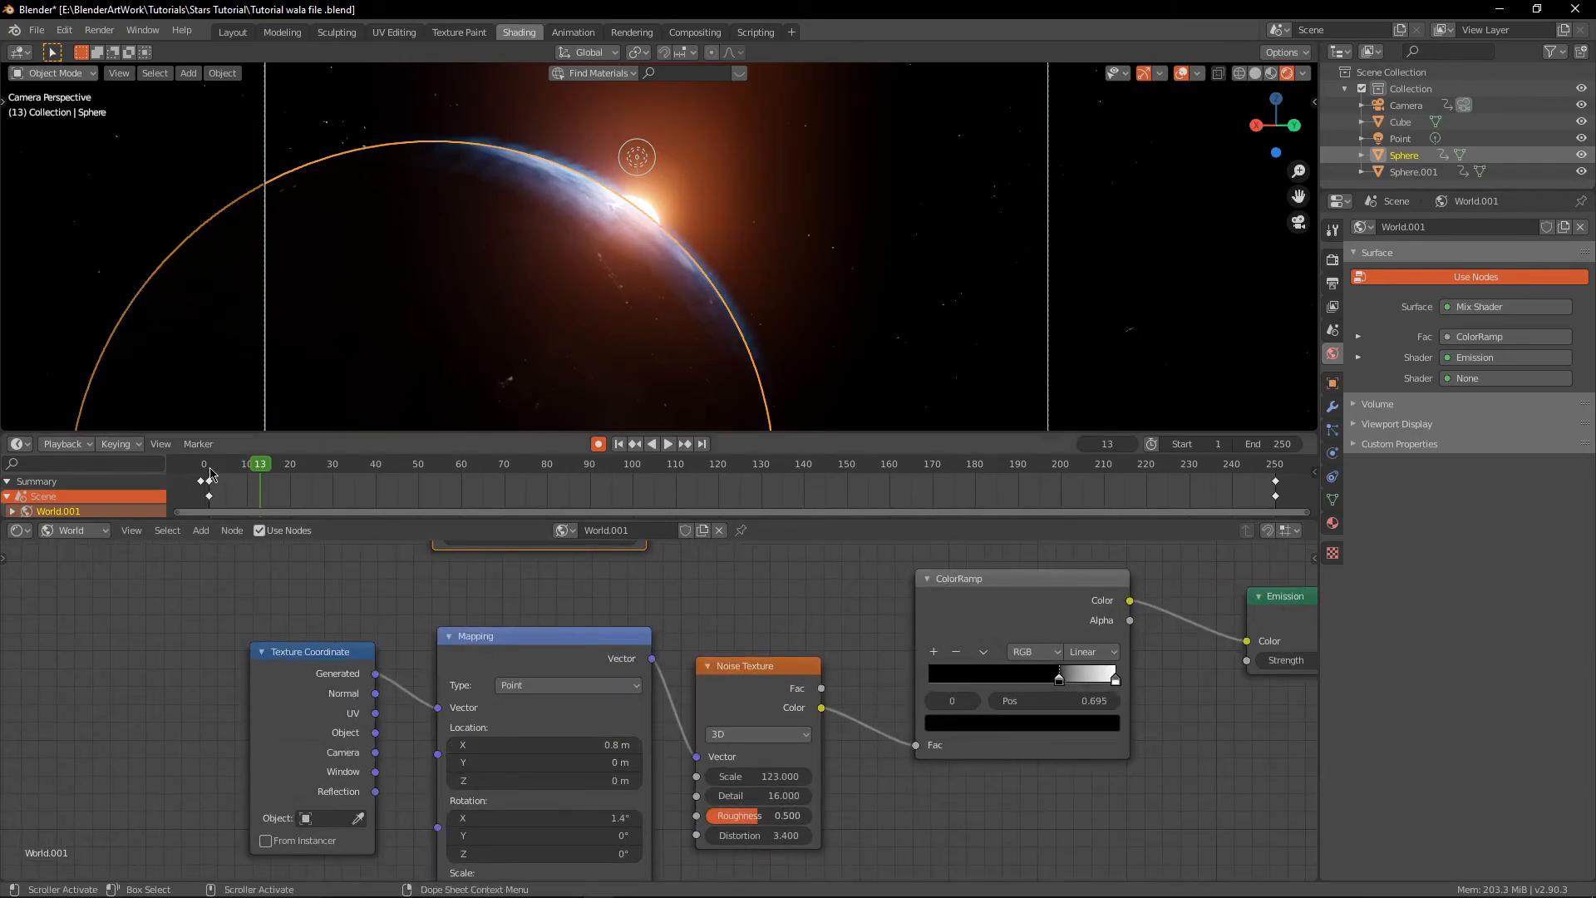
left_click(209, 472)
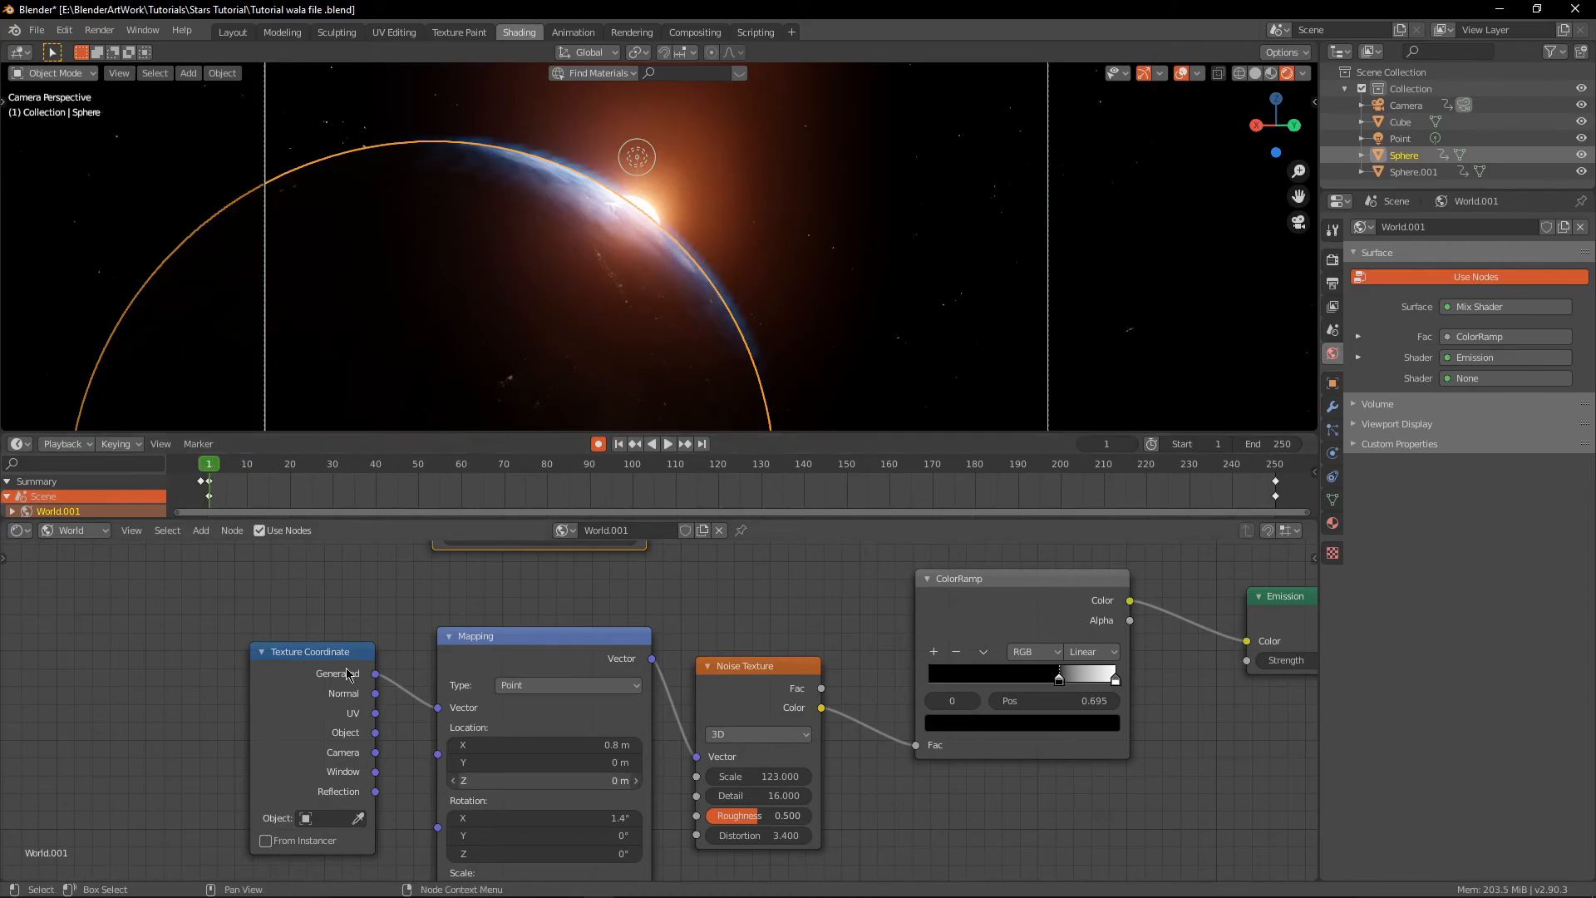
right_click(499, 742)
key("Return")
Set the lower Mapping node's Location X to 4.5 m at frame 250 with automatic keyframing
key("space")
left_click_drag(1246, 463, 1281, 463)
left_click(1272, 461)
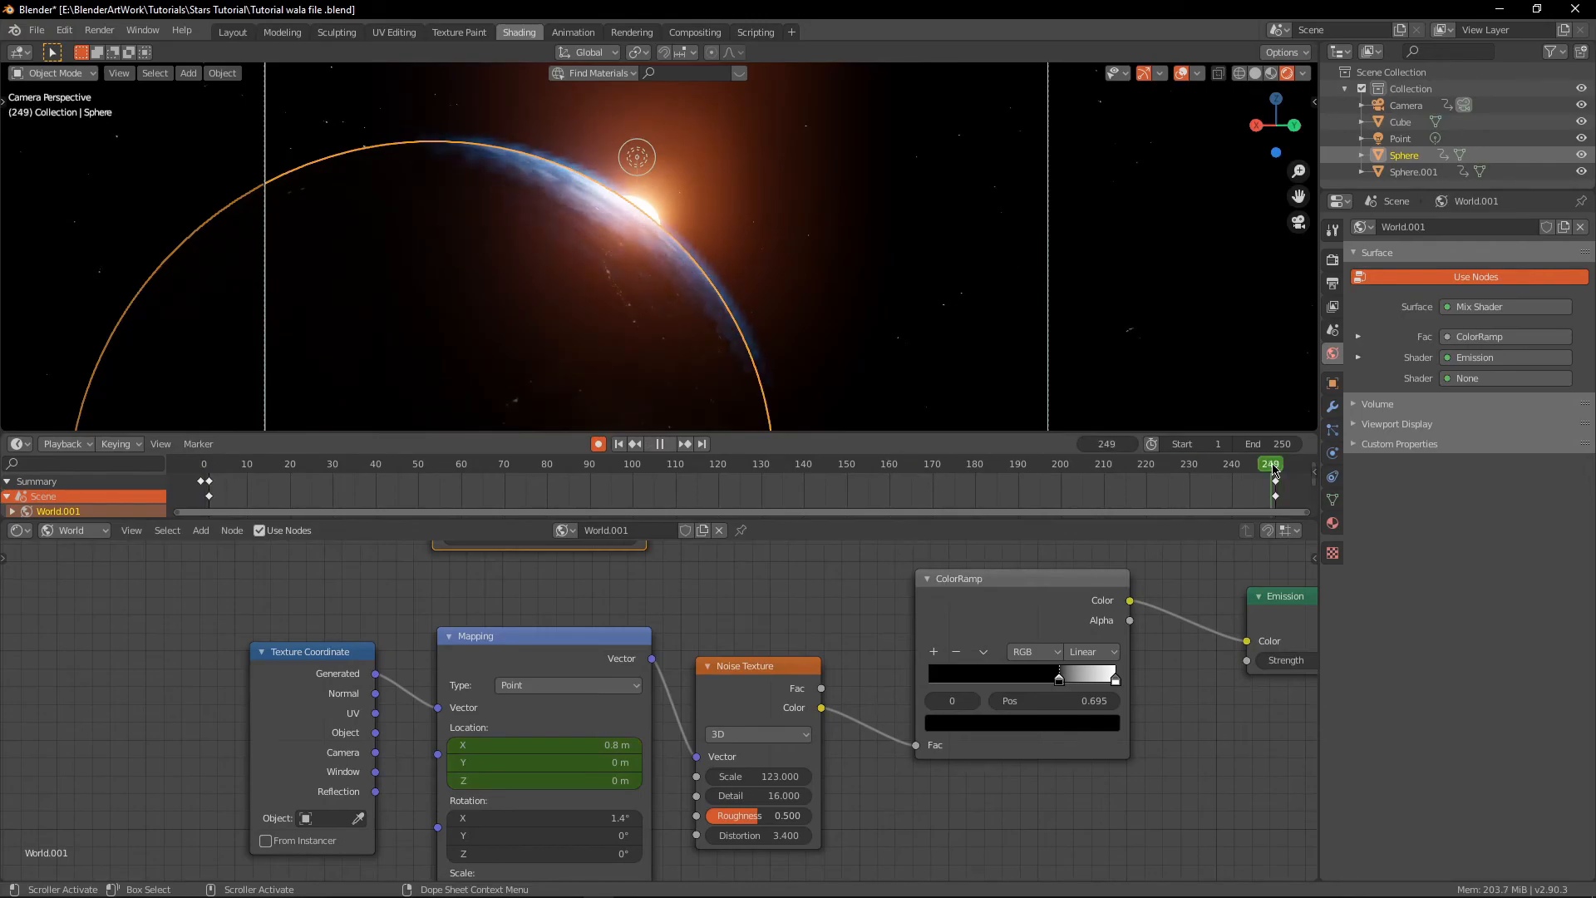
left_click(1276, 463)
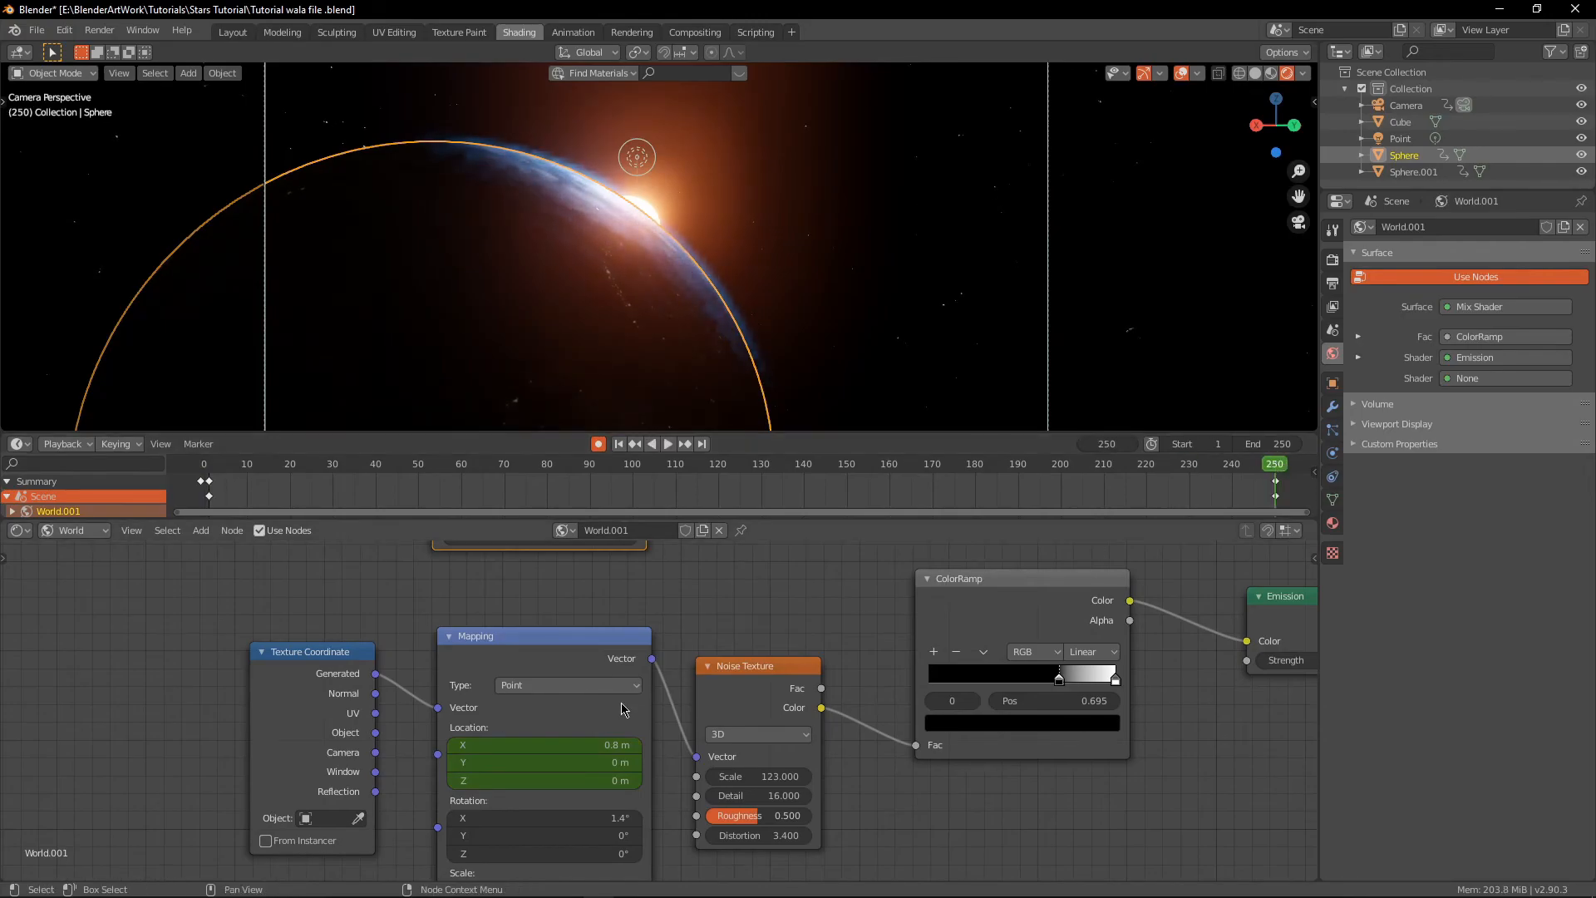
left_click_drag(545, 745, 620, 744)
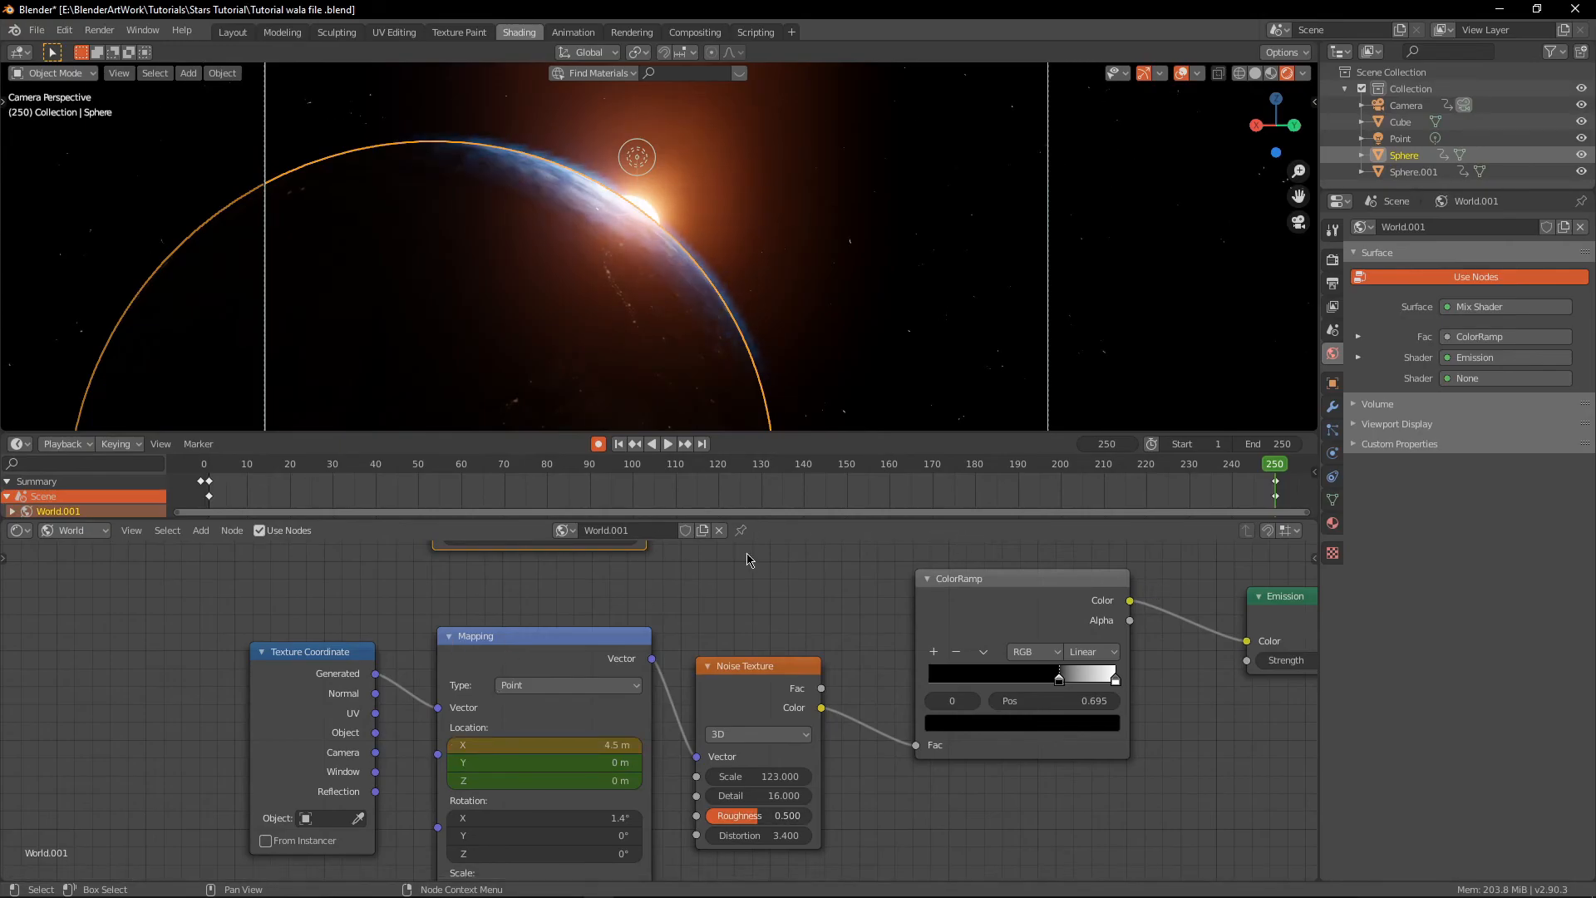
Review the star animation in the Layout workspace with Rendered viewport shading, stopping at frame 50
key("space")
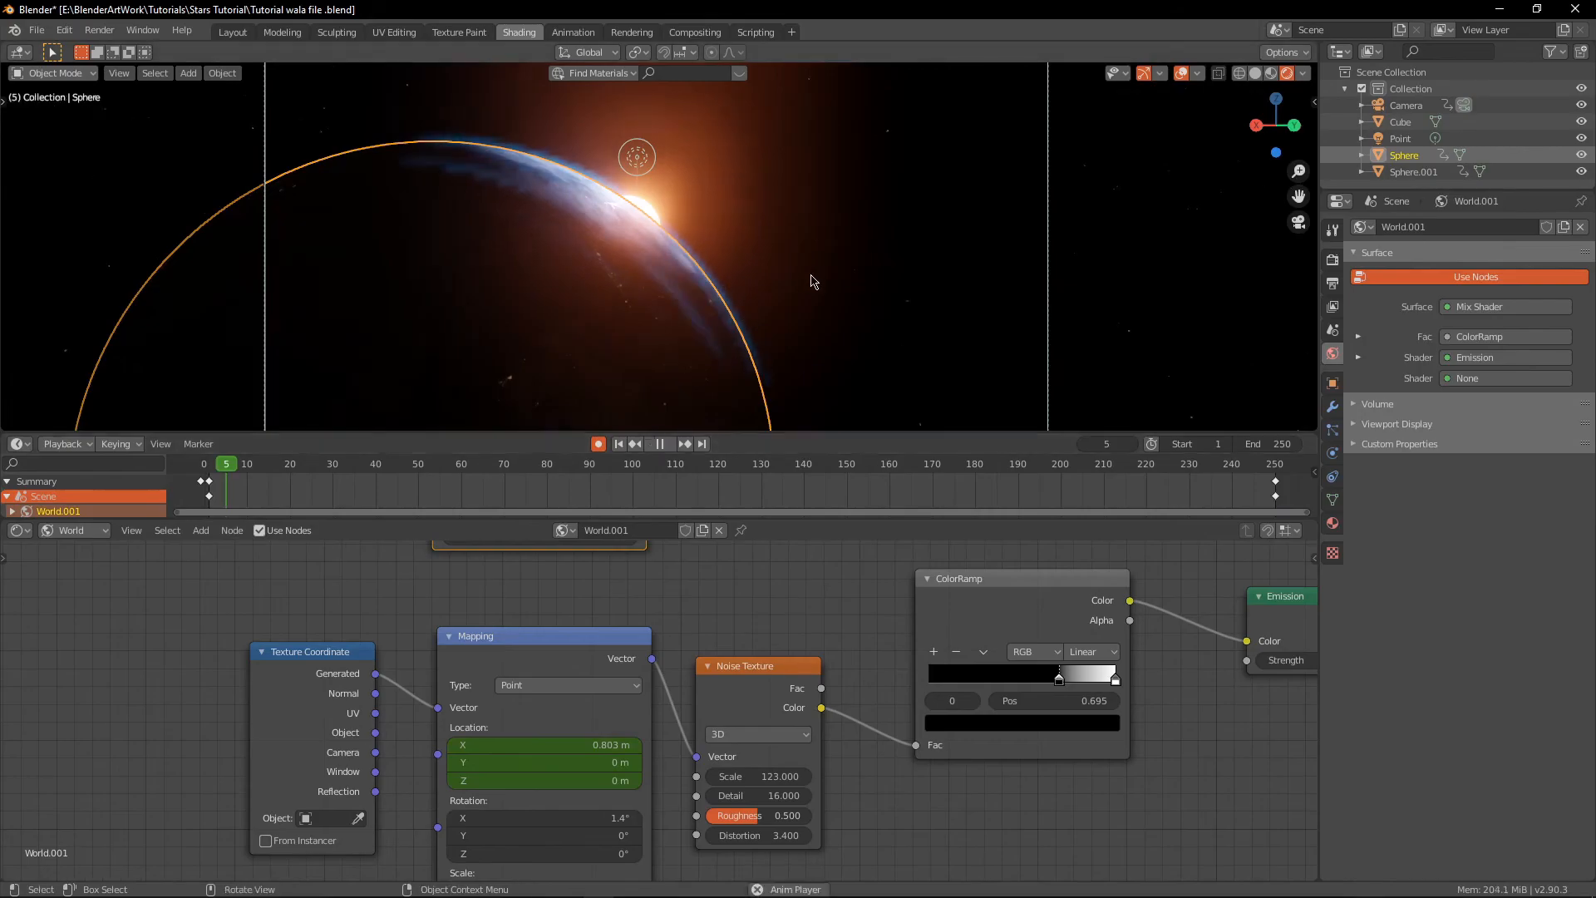
left_click(231, 32)
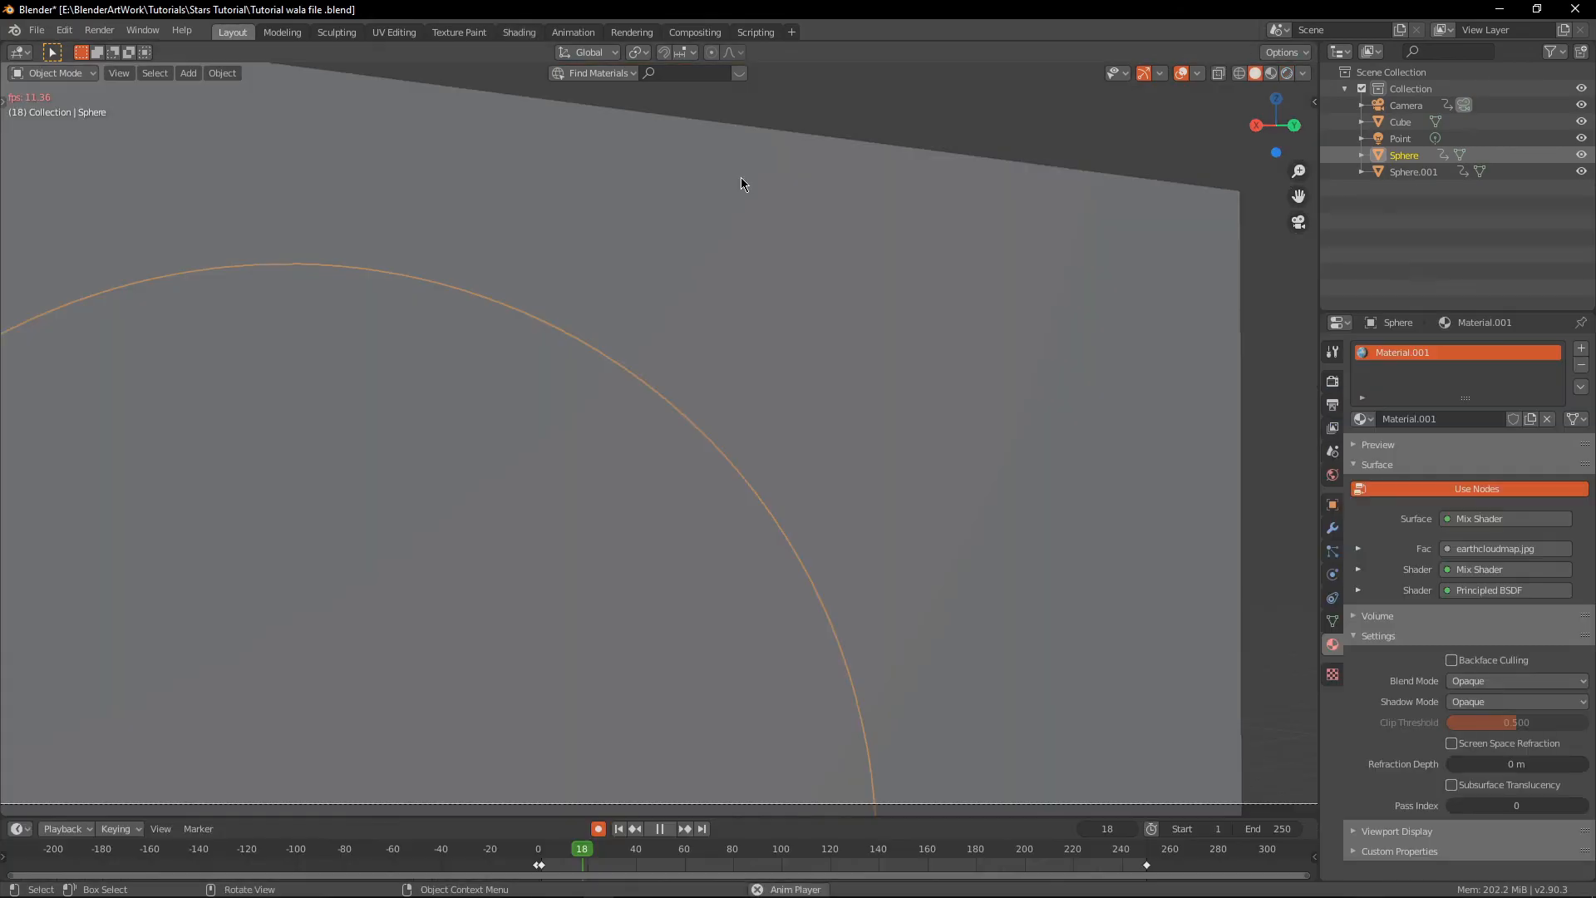
key("z")
left_click(875, 336)
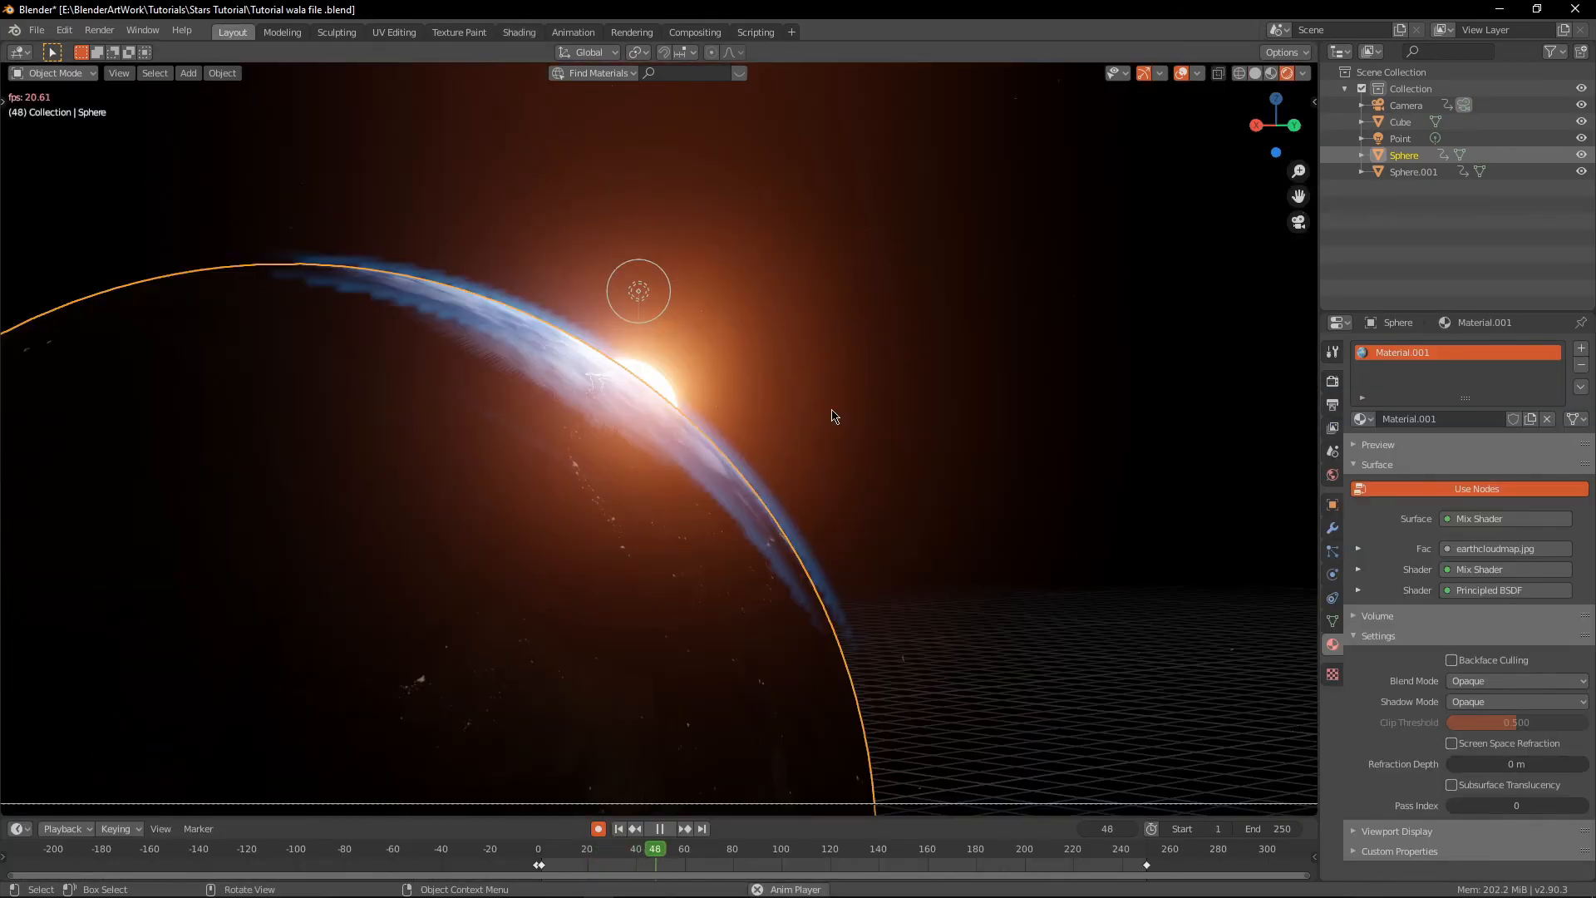
key("space")
key("space")
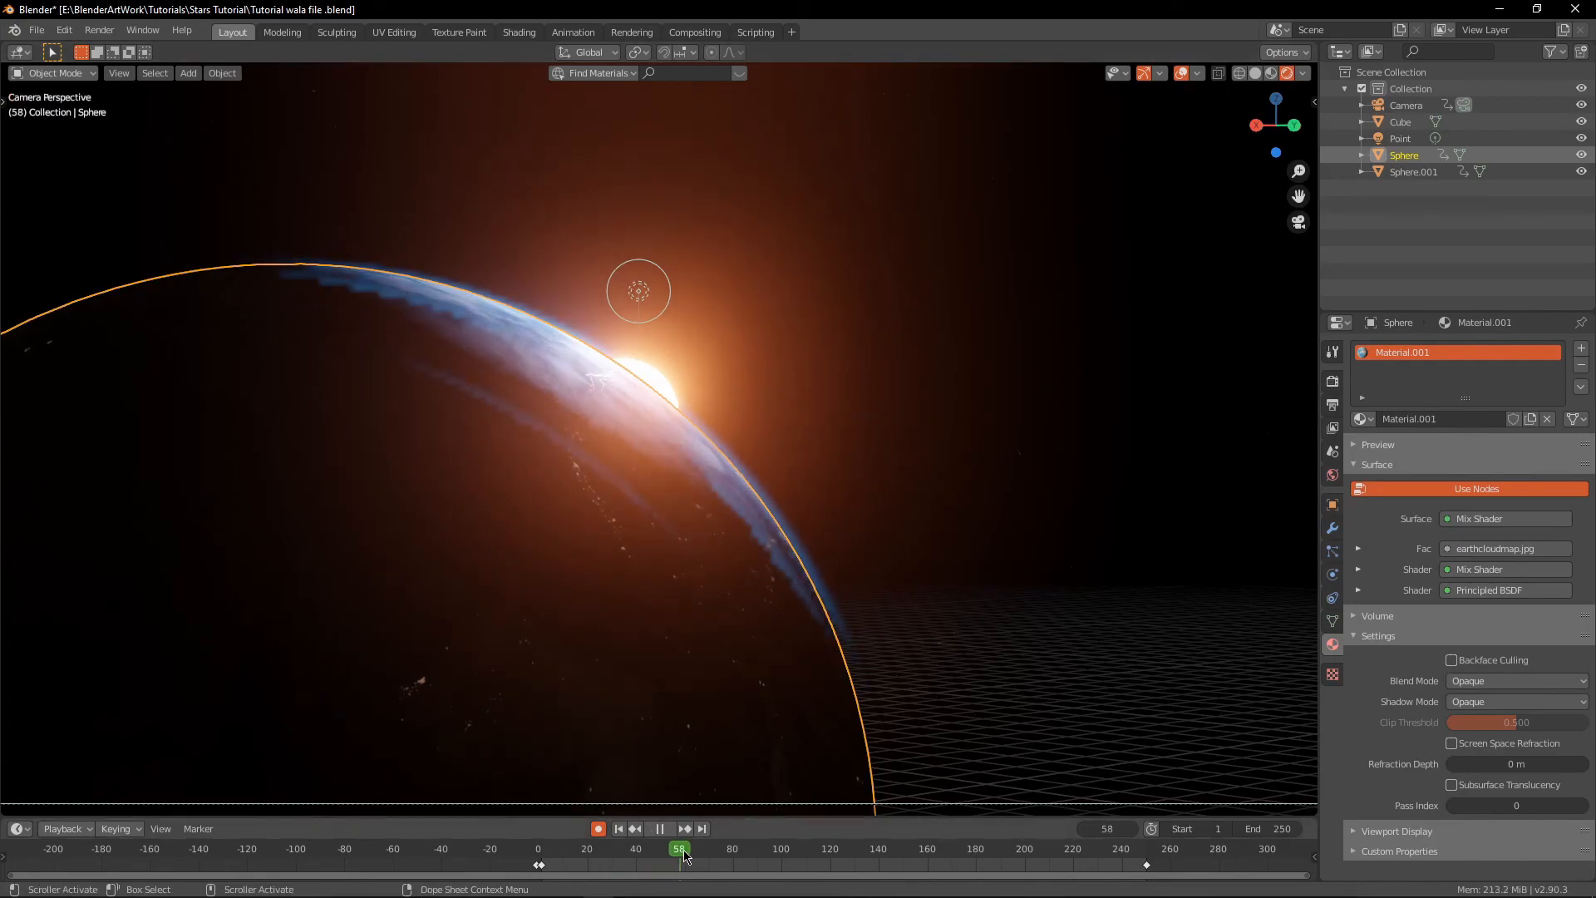
left_click_drag(672, 854, 662, 856)
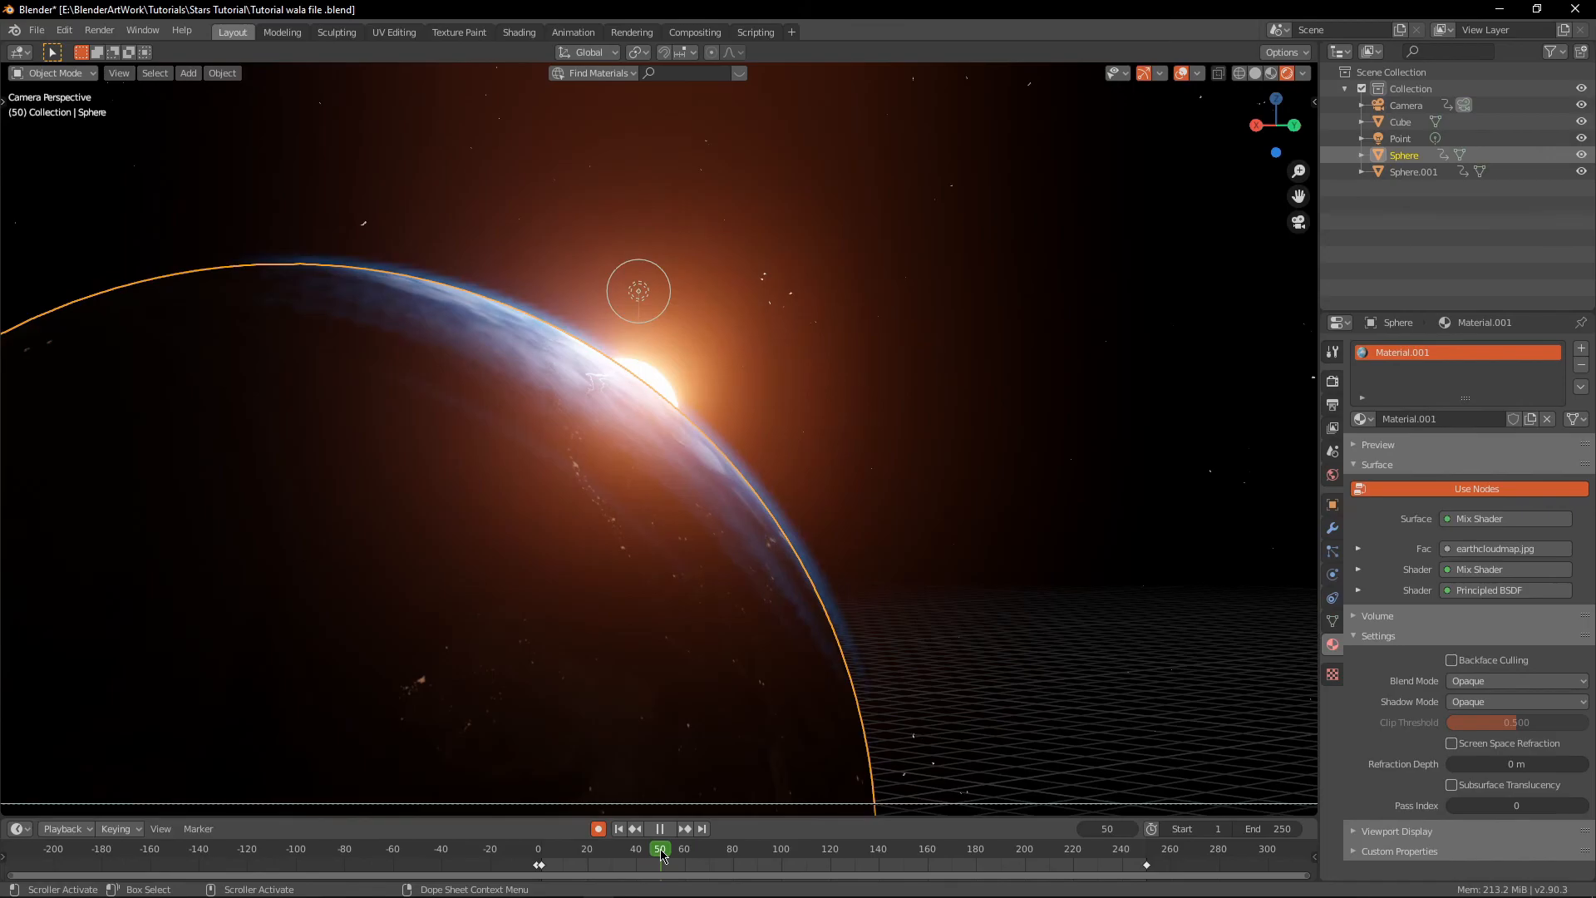
key("space")
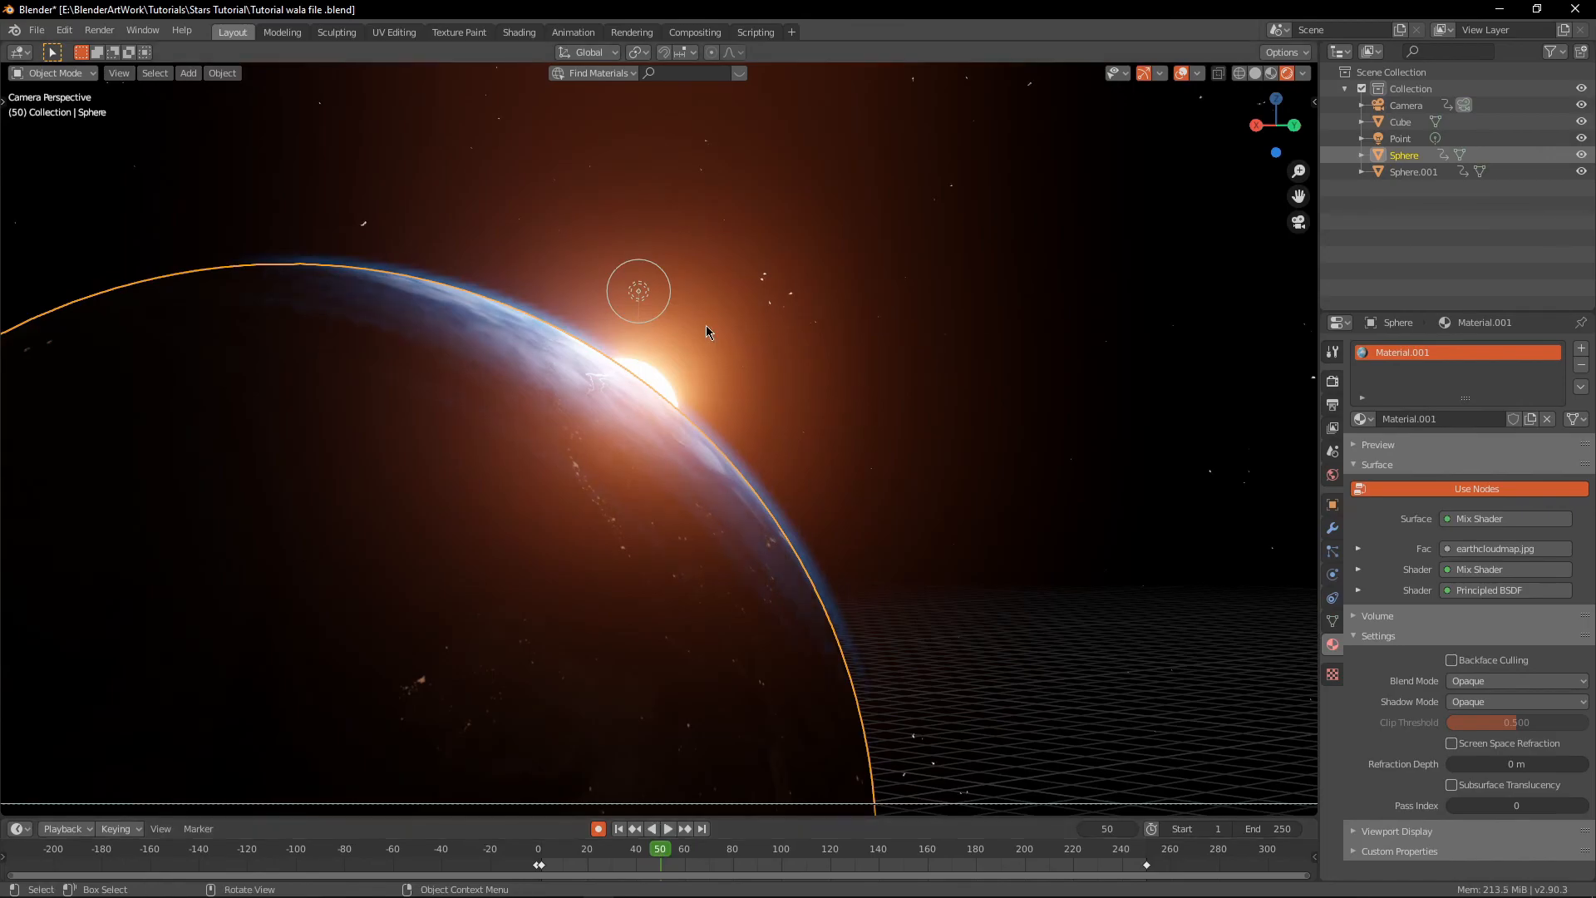
Compare the scene with Eevee's Bloom switched off and on, leaving Bloom enabled
left_click(1333, 352)
left_click(1332, 380)
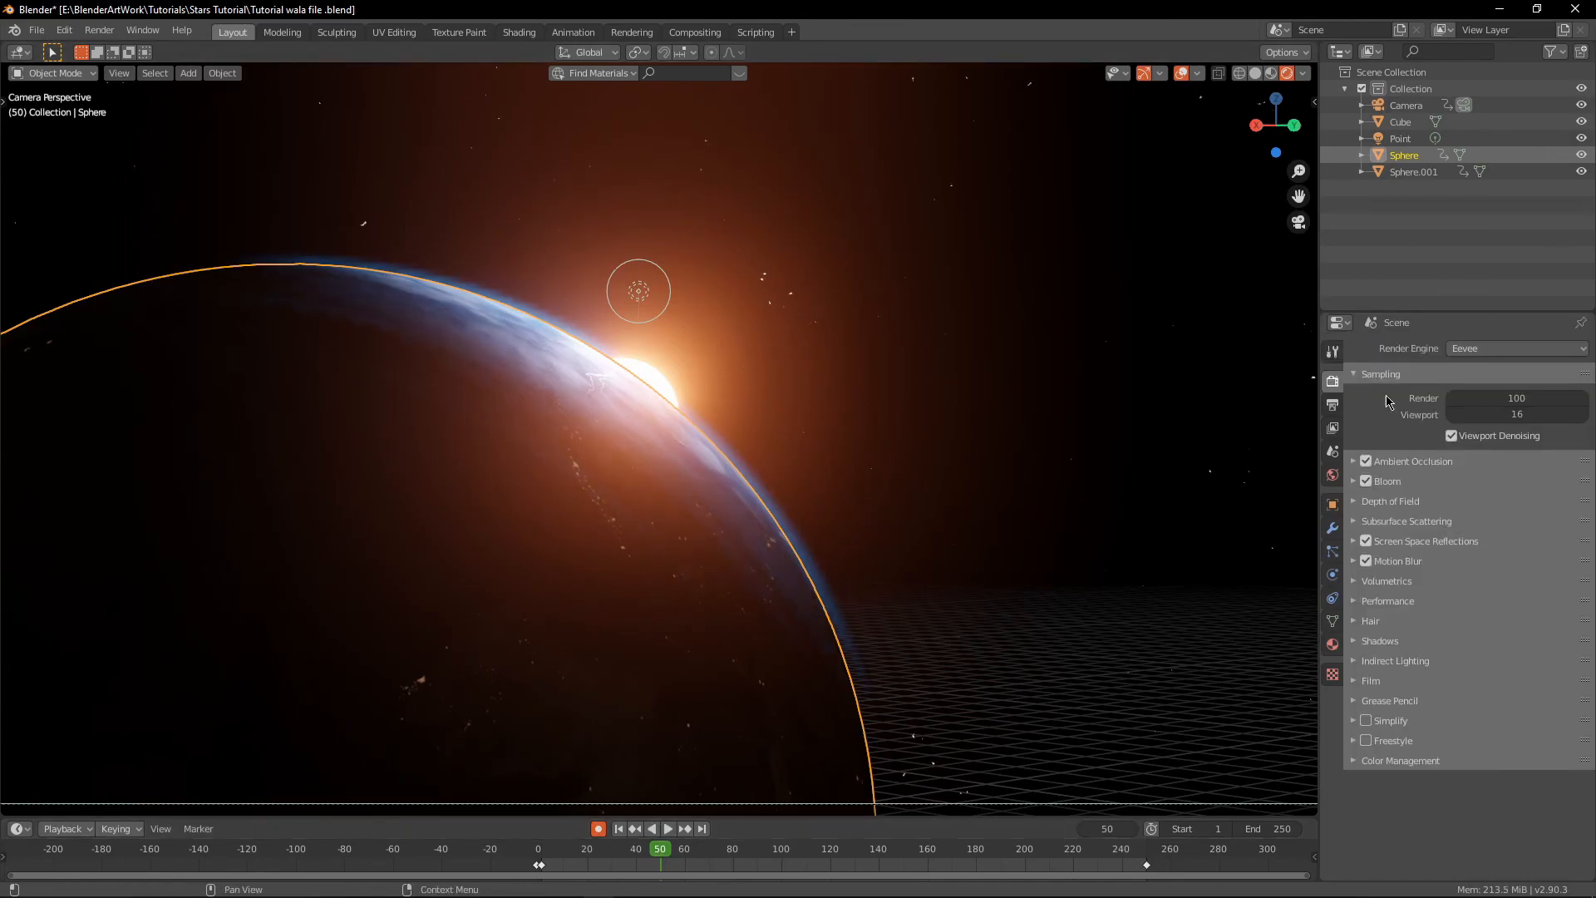
left_click(1367, 482)
left_click(1367, 482)
left_click(1368, 482)
left_click(1367, 482)
left_click(1367, 482)
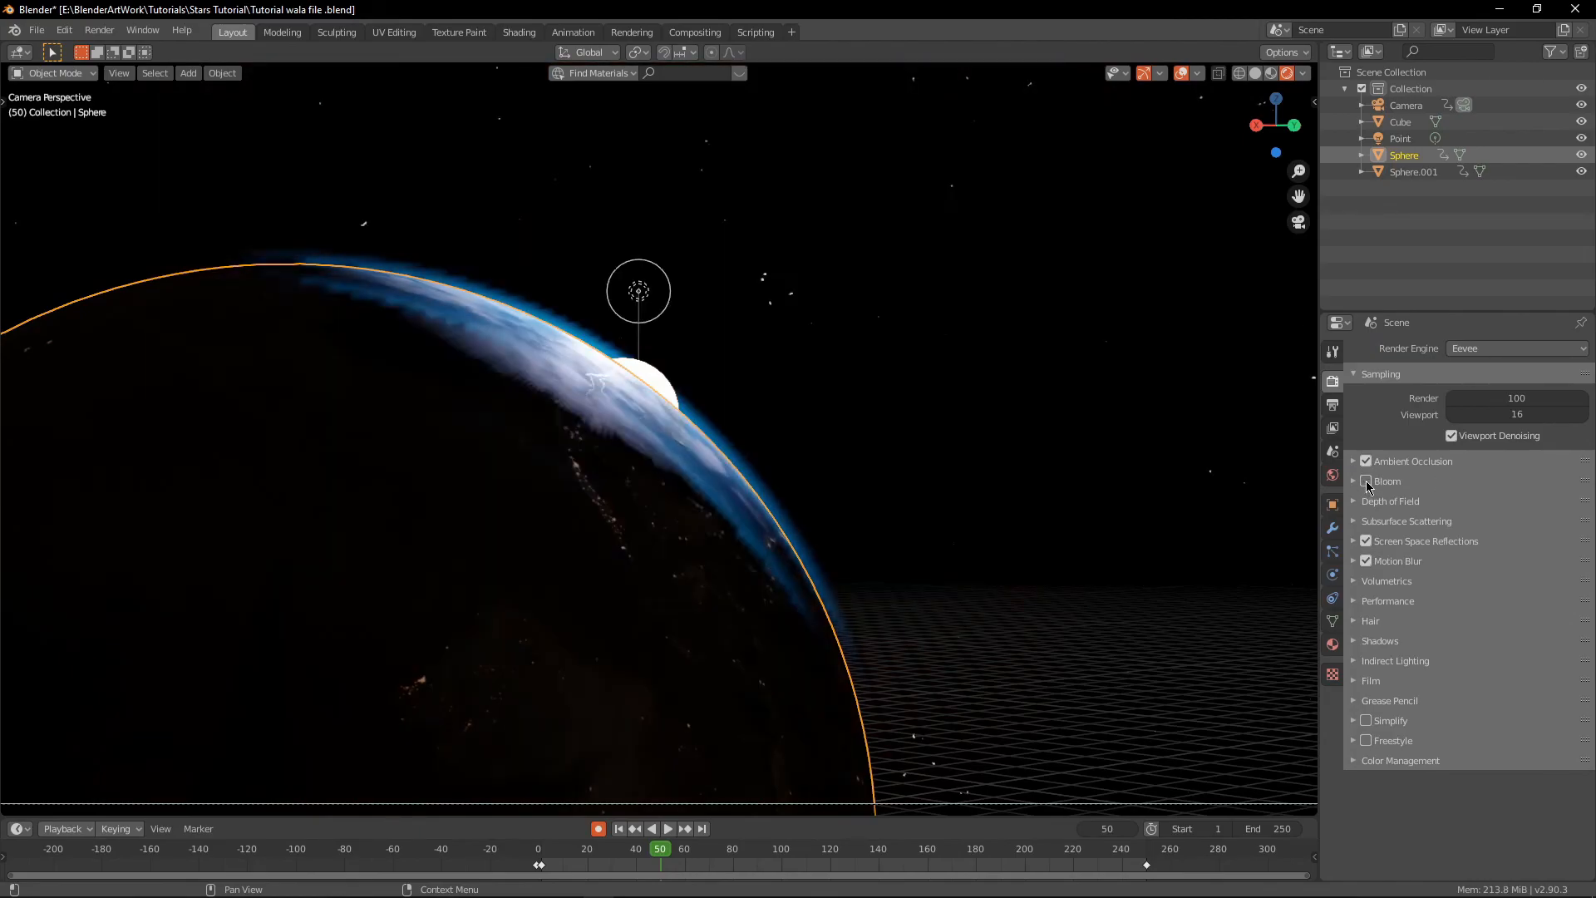
left_click(1368, 482)
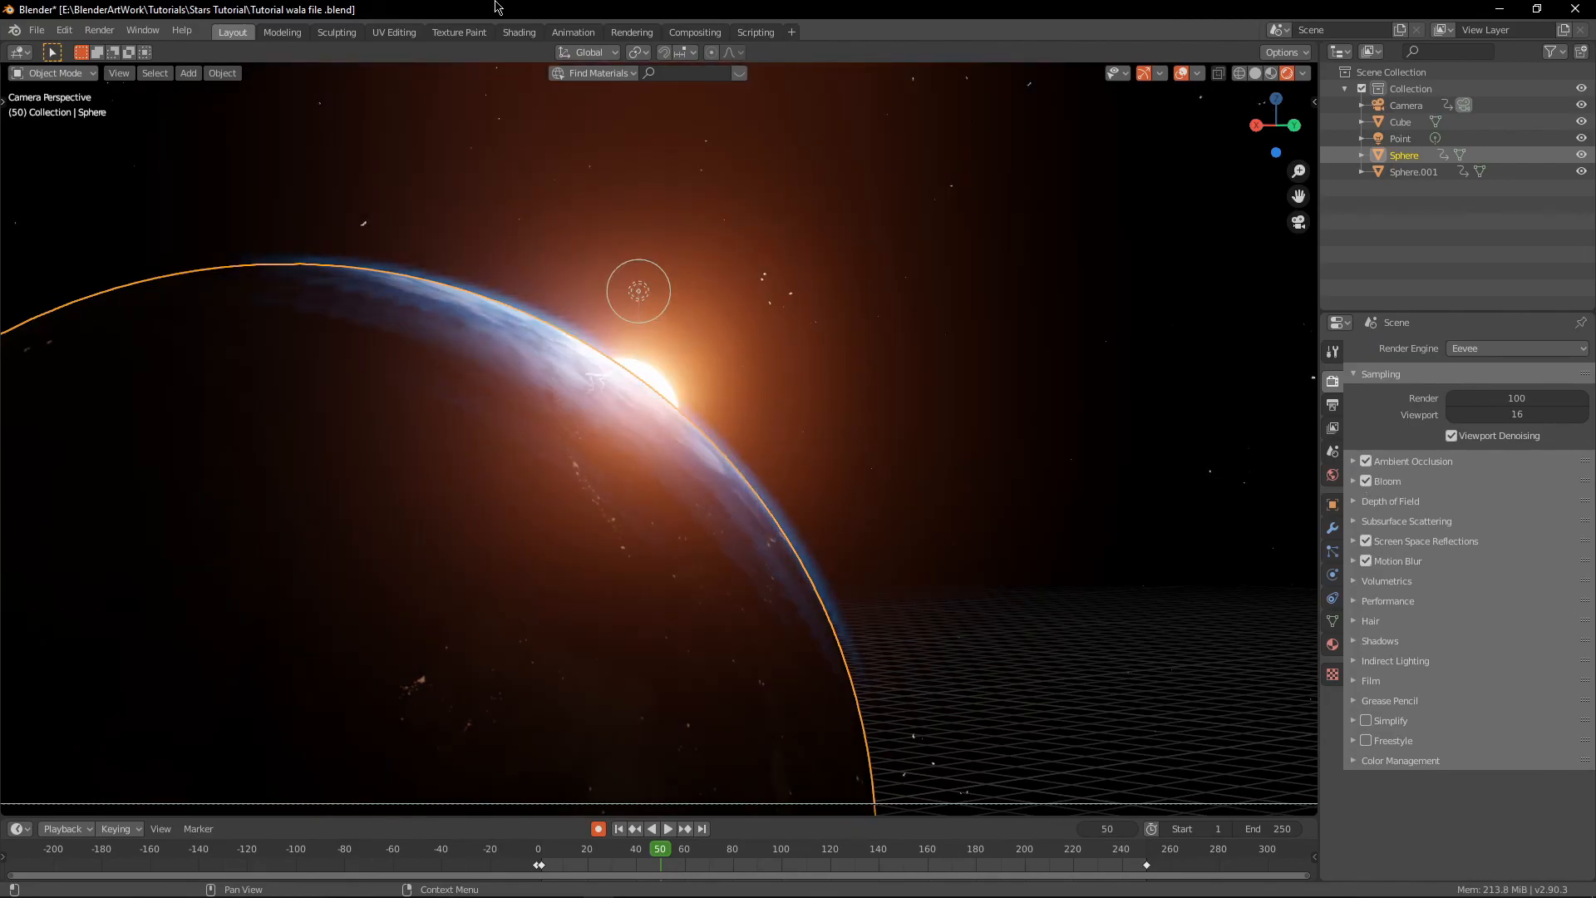
left_click(1496, 8)
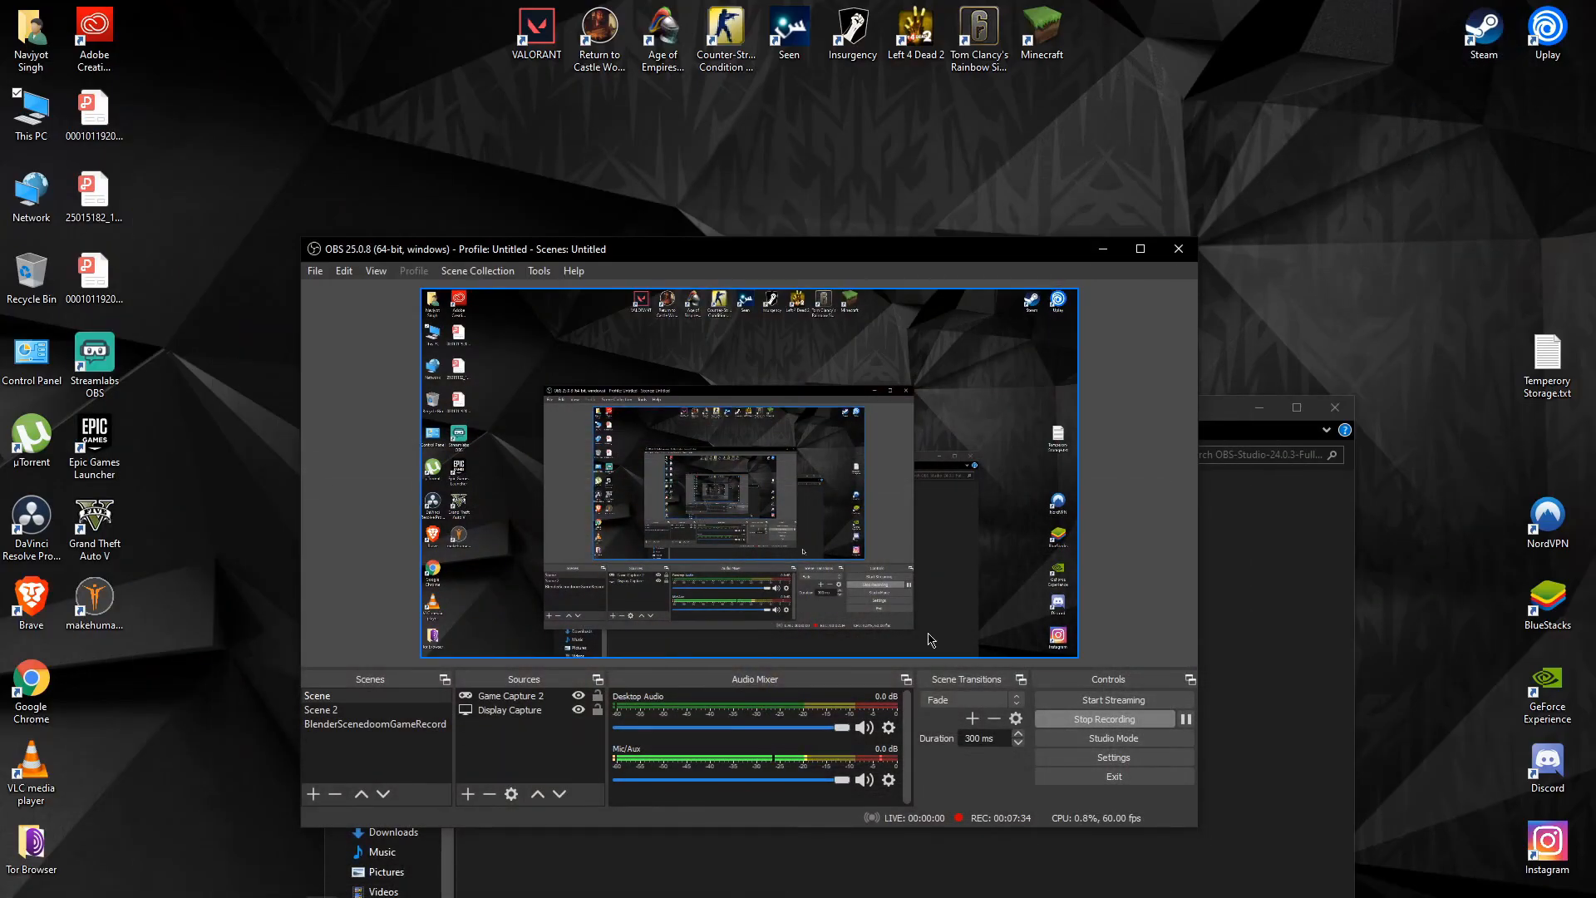